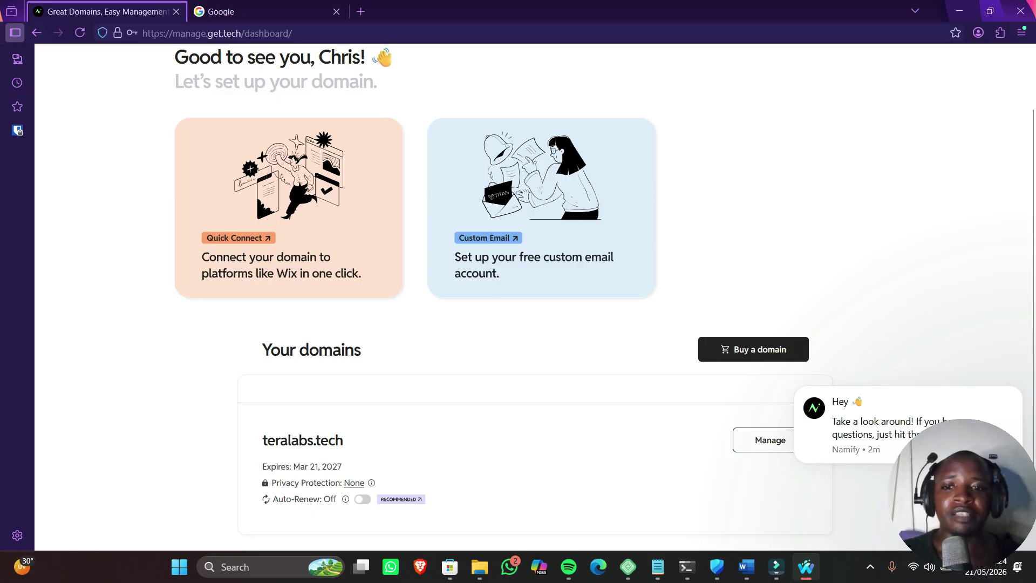
Open teralabs.tech's DNS settings in .TECH Domains
{"action": "left_click", "coordinate": [768, 439]}
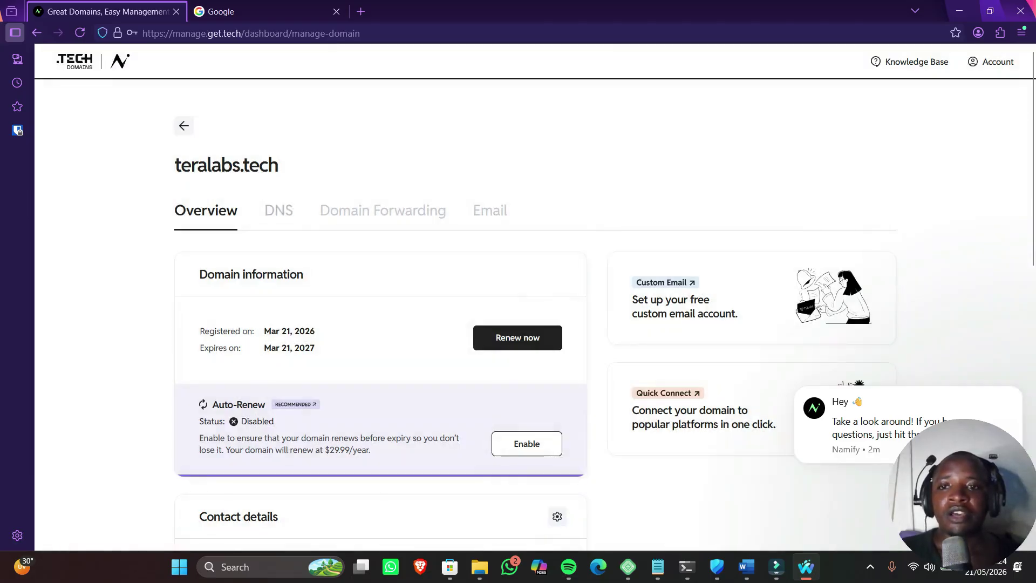
{"action": "left_click", "coordinate": [279, 210]}
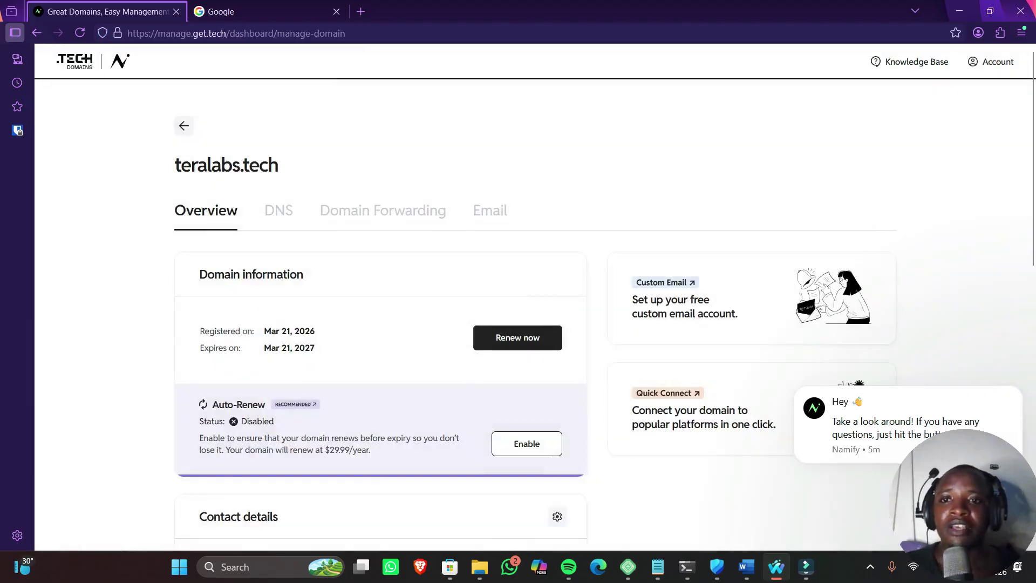
{"action": "left_click", "coordinate": [277, 211]}
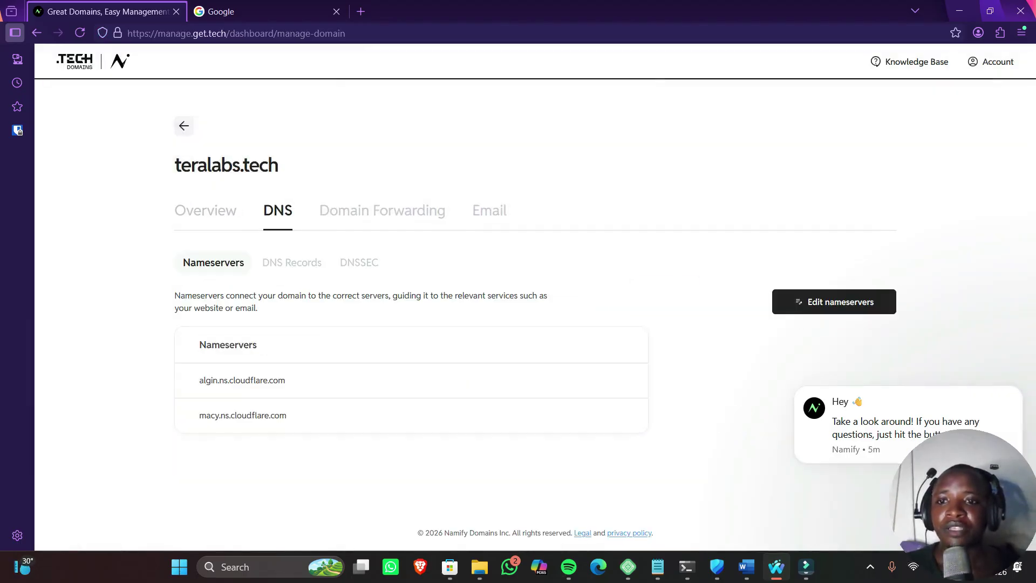
{"action": "left_click_drag", "start_coordinate": [331, 295], "coordinate": [392, 296]}
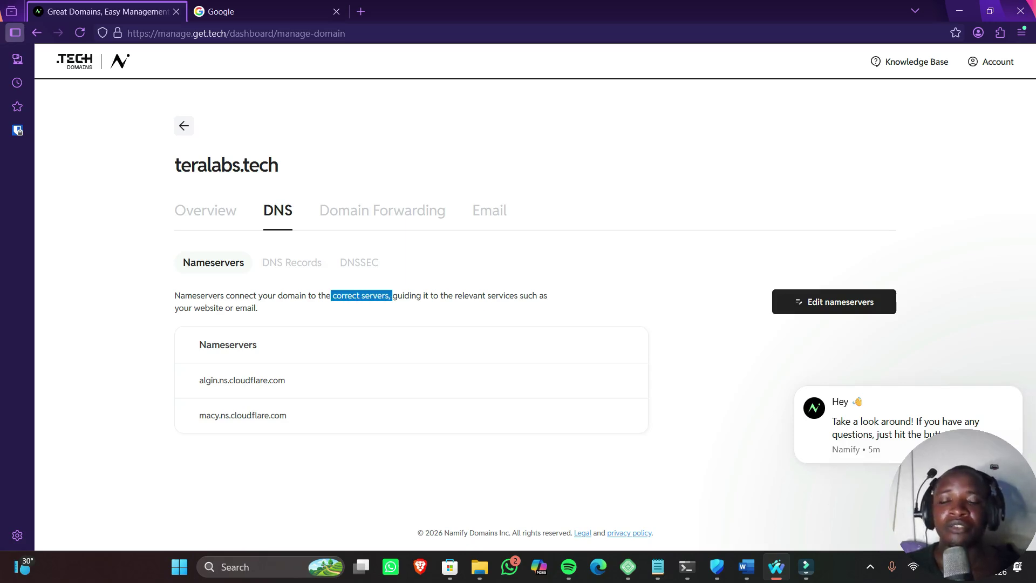
{"action": "left_click", "coordinate": [392, 295]}
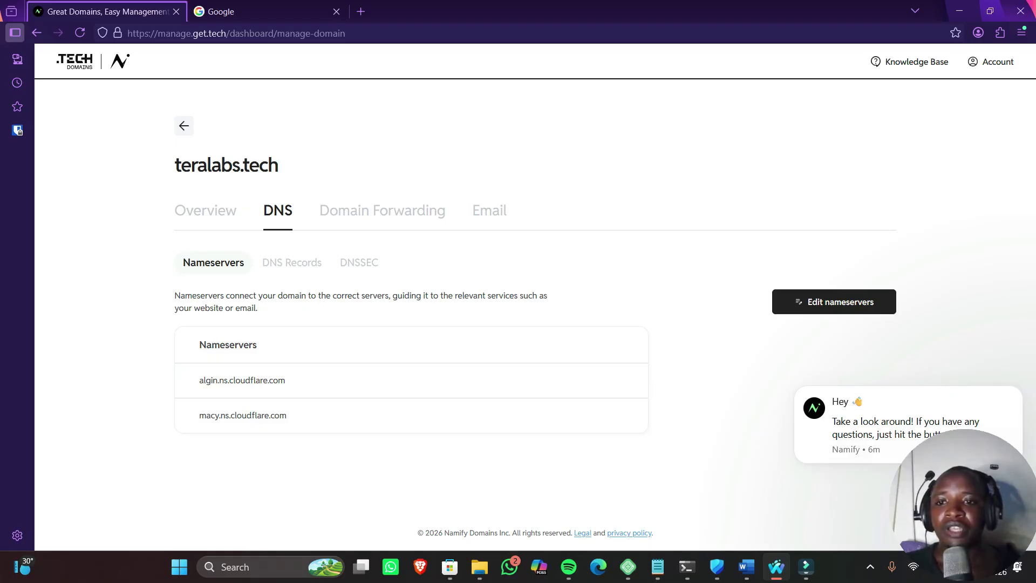
Confirm the nameservers are algin.ns.cloudflare.com and macy.ns.cloudflare.com, then go to the Google tab
{"action": "left_click_drag", "start_coordinate": [286, 381], "coordinate": [199, 381]}
{"action": "left_click", "coordinate": [199, 380]}
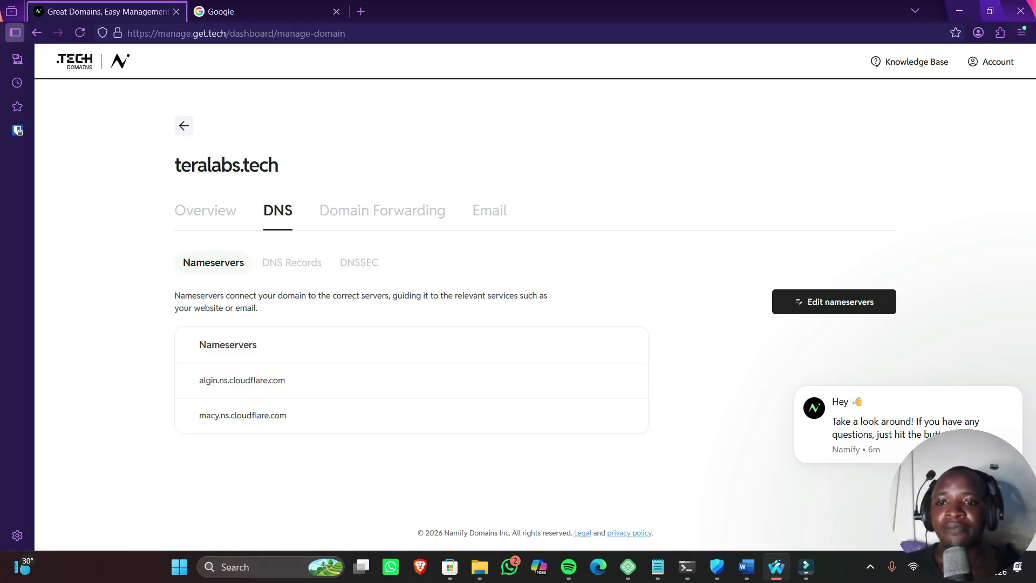
{"action": "left_click_drag", "start_coordinate": [286, 380], "coordinate": [198, 381]}
{"action": "left_click_drag", "start_coordinate": [287, 416], "coordinate": [199, 415]}
{"action": "mouse_move", "coordinate": [199, 380]}
{"action": "left_mouse_down"}
{"action": "mouse_move", "coordinate": [285, 380]}
{"action": "mouse_move", "coordinate": [200, 380]}
{"action": "left_mouse_up"}
{"action": "left_click_drag", "start_coordinate": [285, 381], "coordinate": [212, 381]}
{"action": "left_click_drag", "start_coordinate": [287, 416], "coordinate": [198, 416]}
{"action": "left_click_drag", "start_coordinate": [285, 380], "coordinate": [198, 381]}
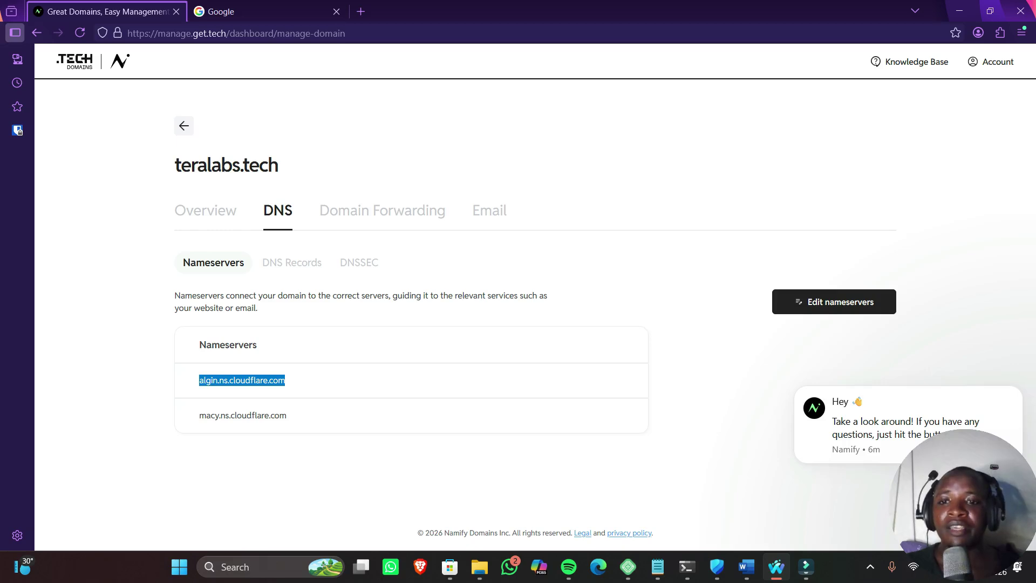
{"action": "left_click", "coordinate": [286, 381]}
{"action": "left_click_drag", "start_coordinate": [285, 380], "coordinate": [198, 380]}
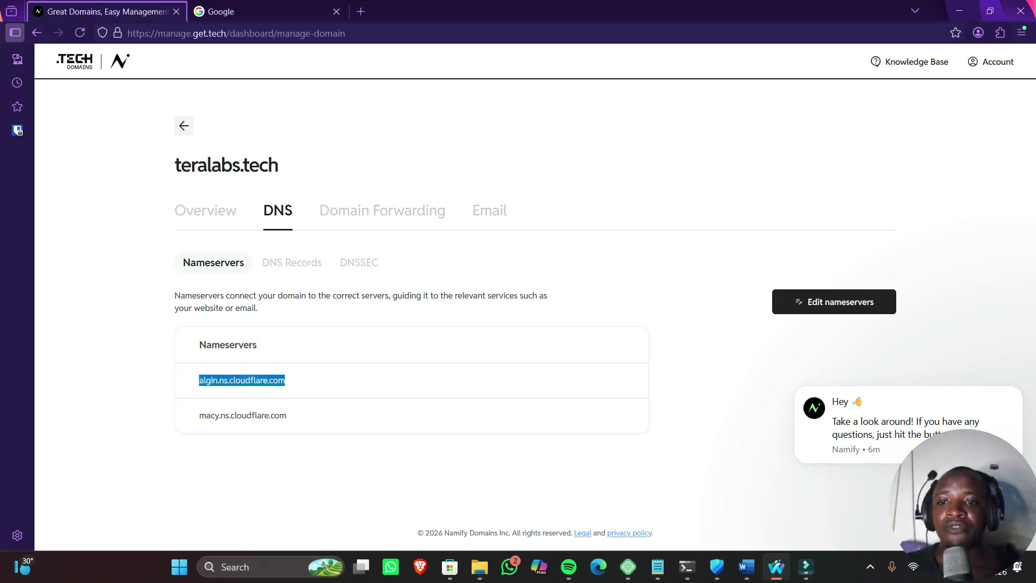
{"action": "left_click_drag", "start_coordinate": [199, 416], "coordinate": [264, 415]}
{"action": "left_click", "coordinate": [264, 415]}
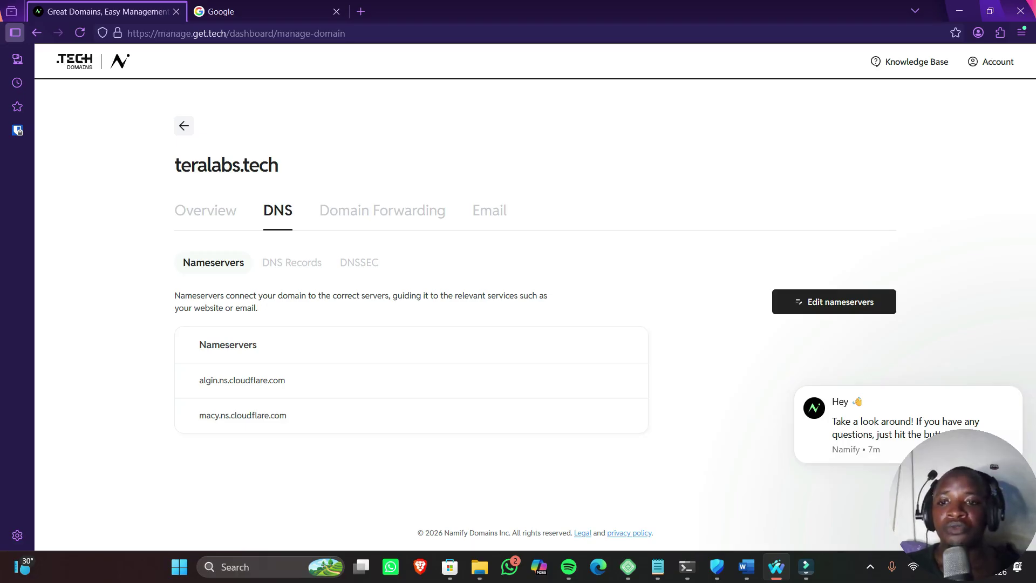
{"action": "triple_click", "coordinate": [242, 379]}
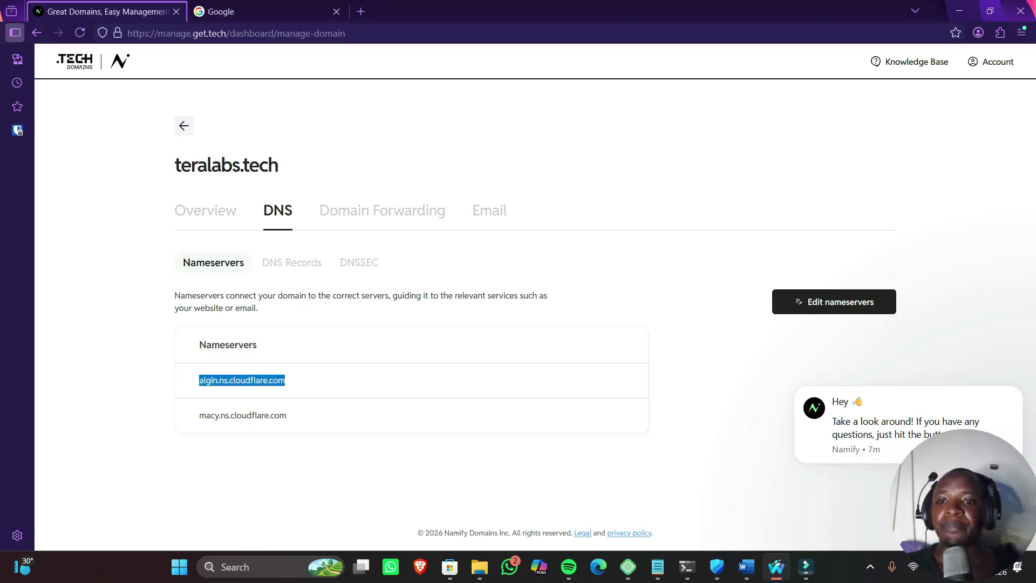
{"action": "left_click", "coordinate": [243, 11]}
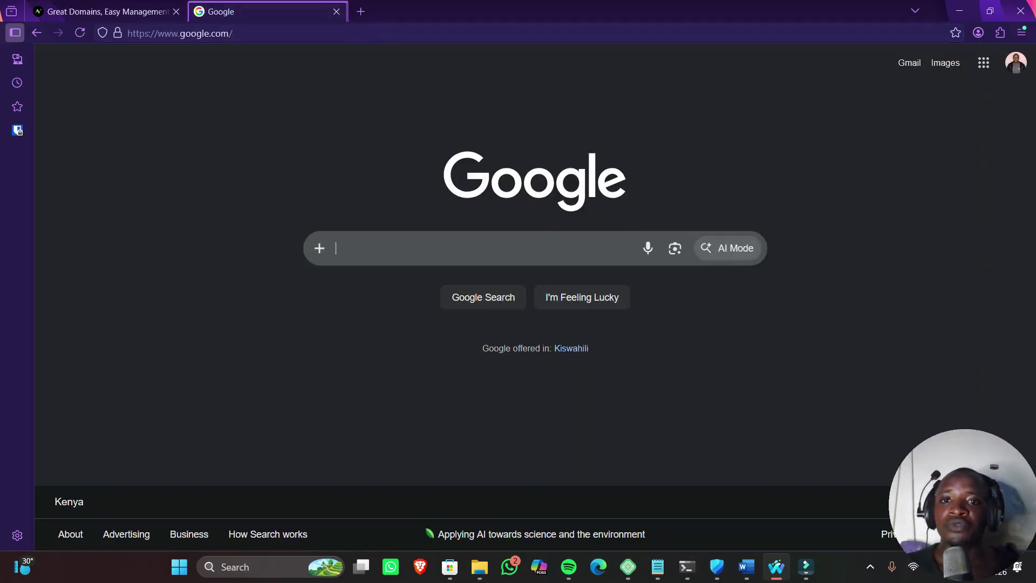
Search Google for 'cloudflare', open cloudflare.com and go to the dashboard login
{"action": "left_click", "coordinate": [387, 248]}
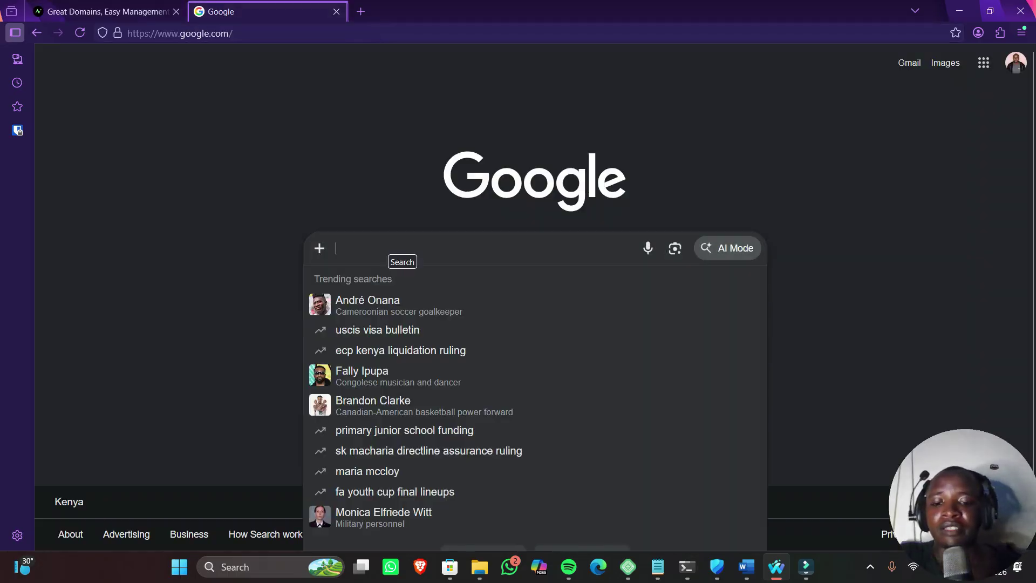
{"action": "type", "text": "dns"}
{"action": "key", "text": "BackSpace"}
{"action": "key", "text": "BackSpace"}
{"action": "key", "text": "BackSpace"}
{"action": "type", "text": "cloudflare"}
{"action": "key", "text": "Return"}
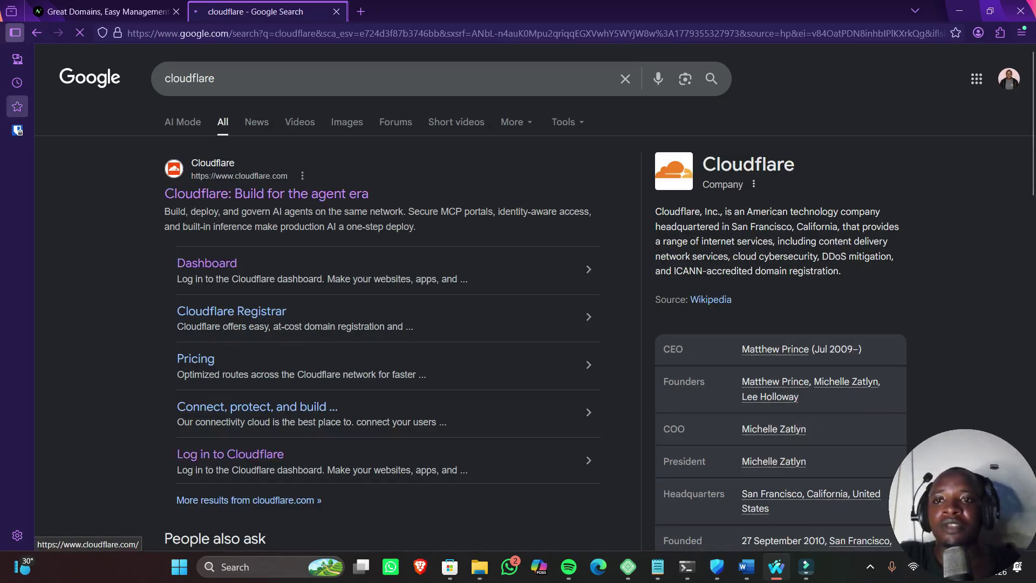
{"action": "left_click", "coordinate": [243, 195]}
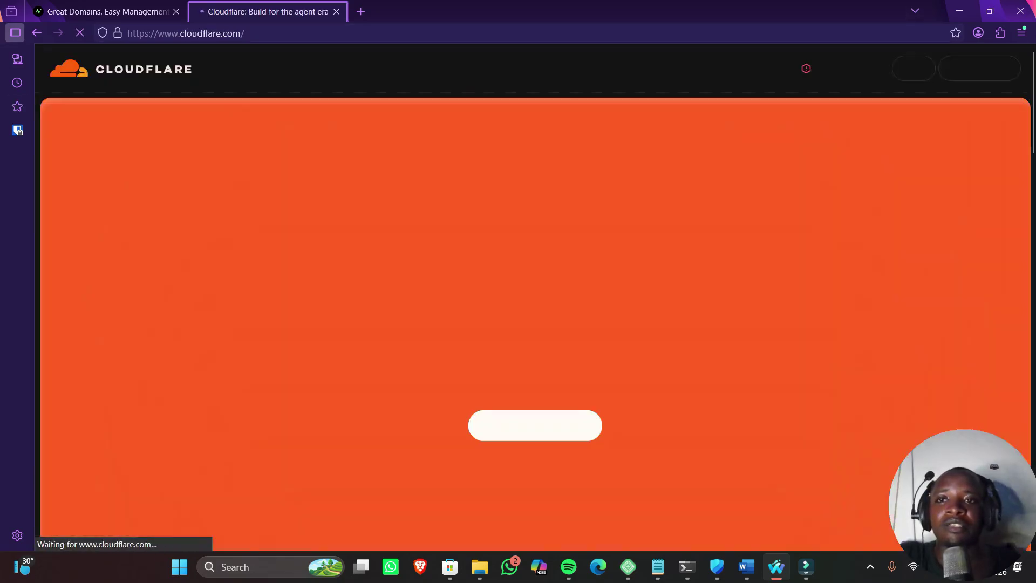
{"action": "left_click", "coordinate": [912, 68]}
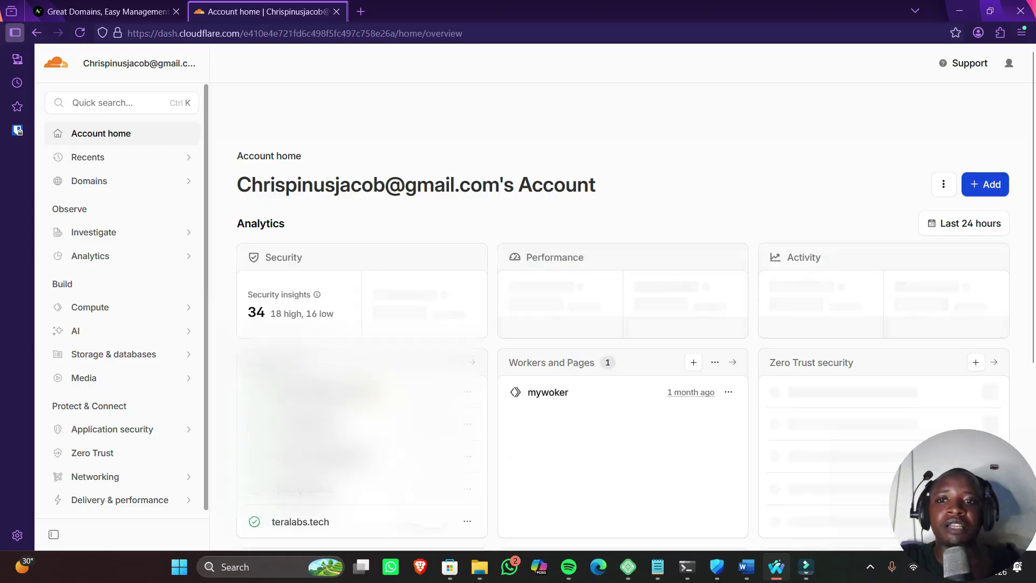
{"action": "left_click", "coordinate": [985, 184]}
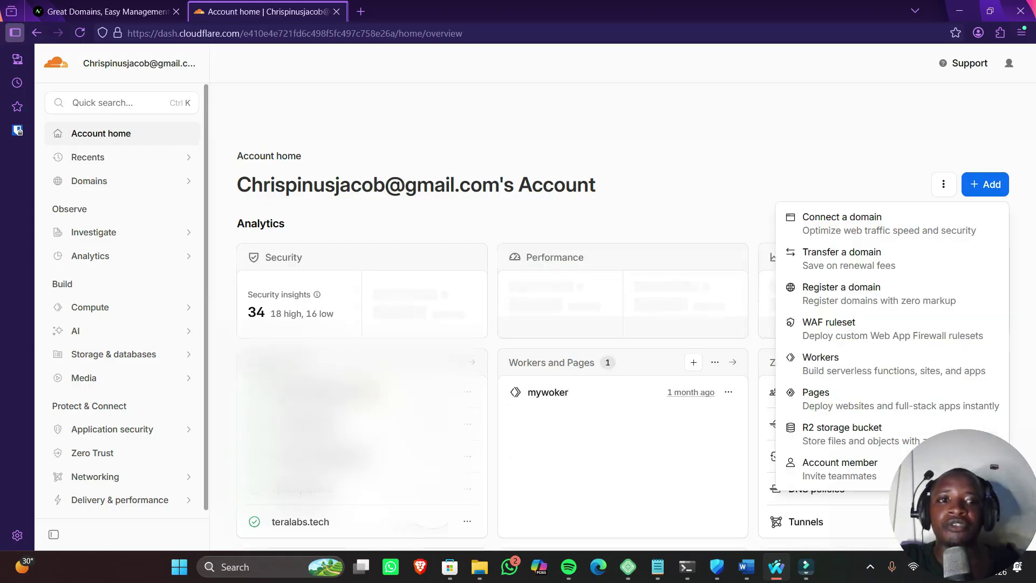
{"action": "left_click", "coordinate": [842, 221]}
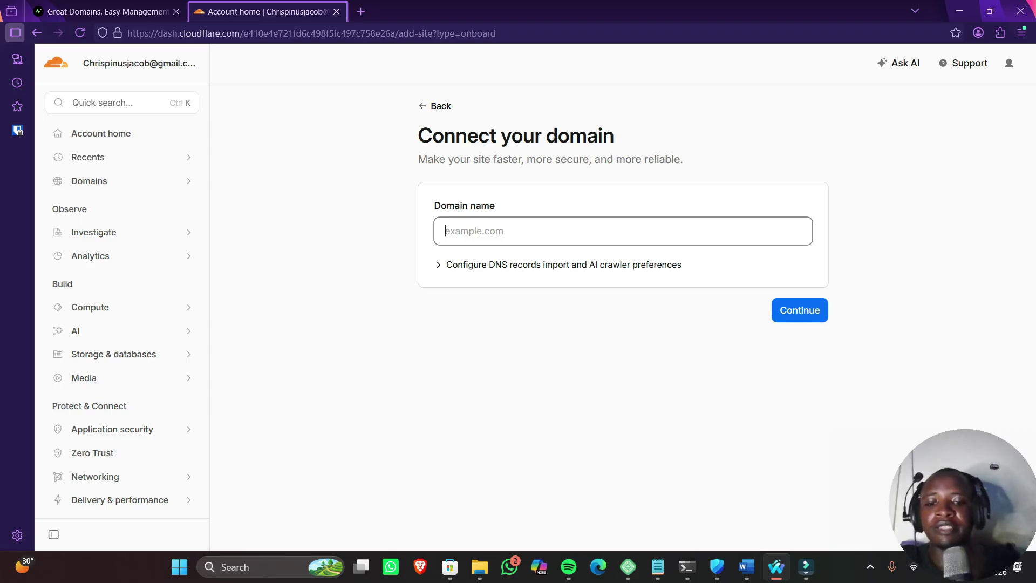
{"action": "type", "text": "ter"}
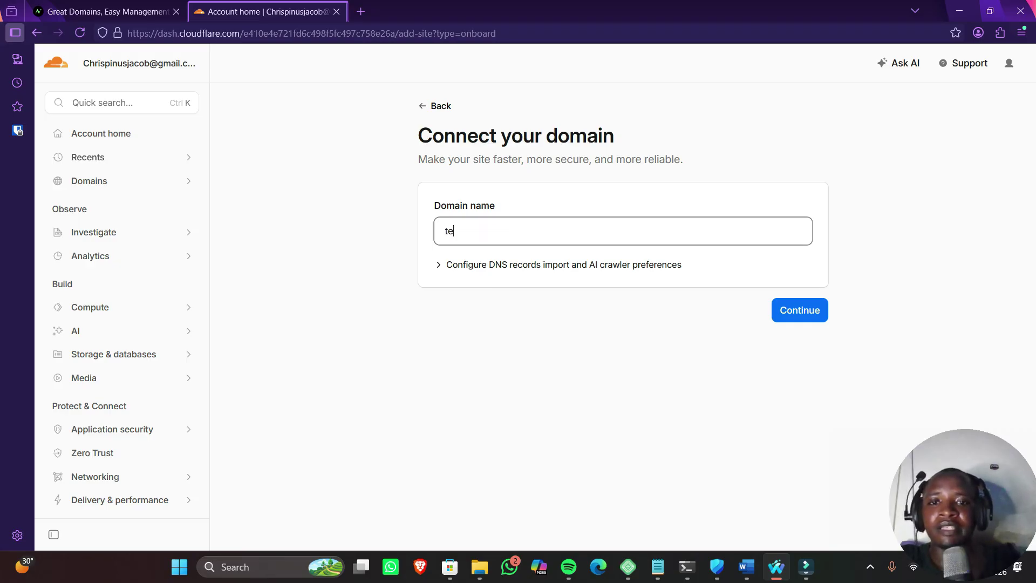
{"action": "key", "text": "BackSpace"}
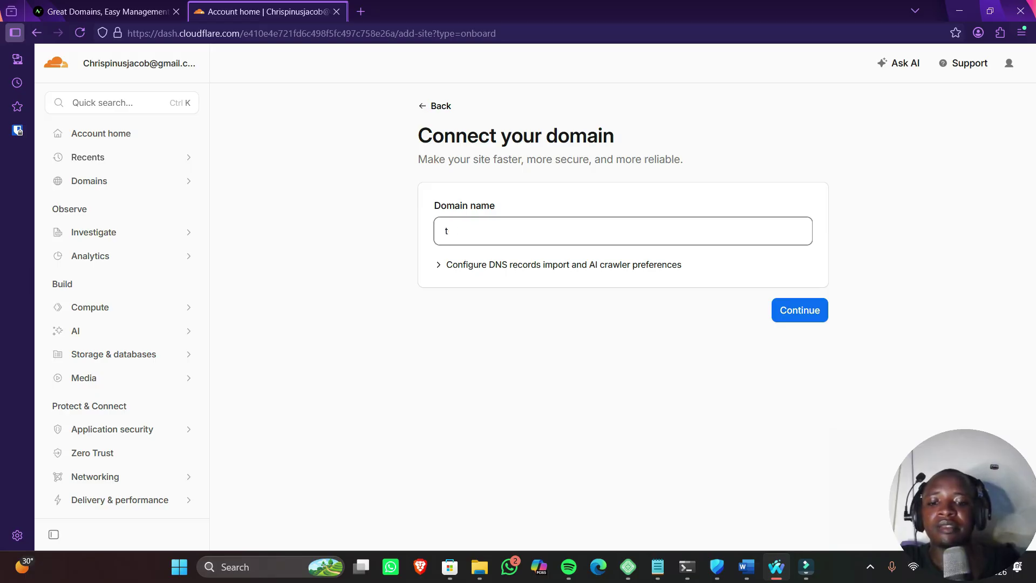
{"action": "type", "text": "test"}
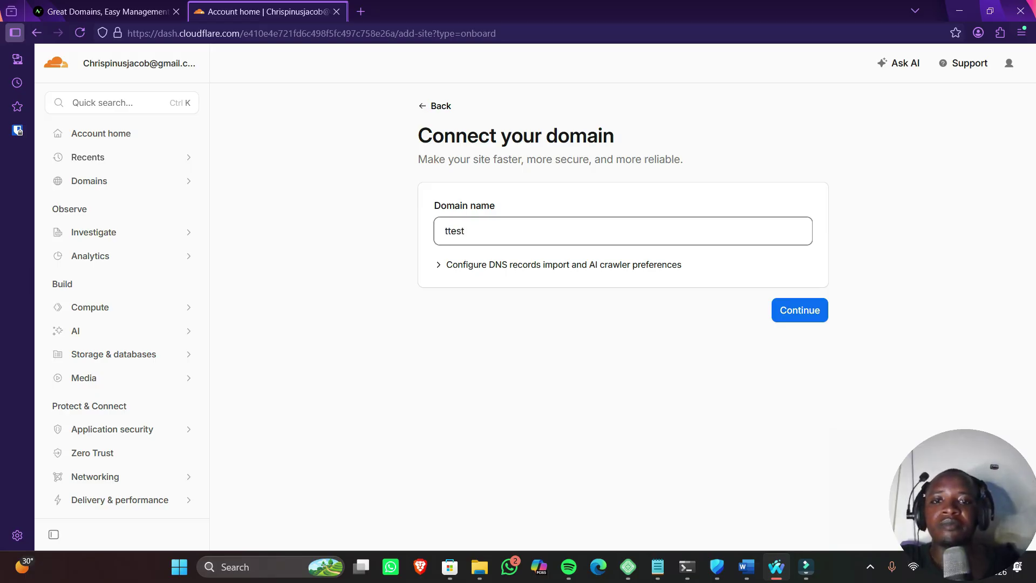
{"action": "key", "text": "ctrl+a"}
{"action": "key", "text": "BackSpace"}
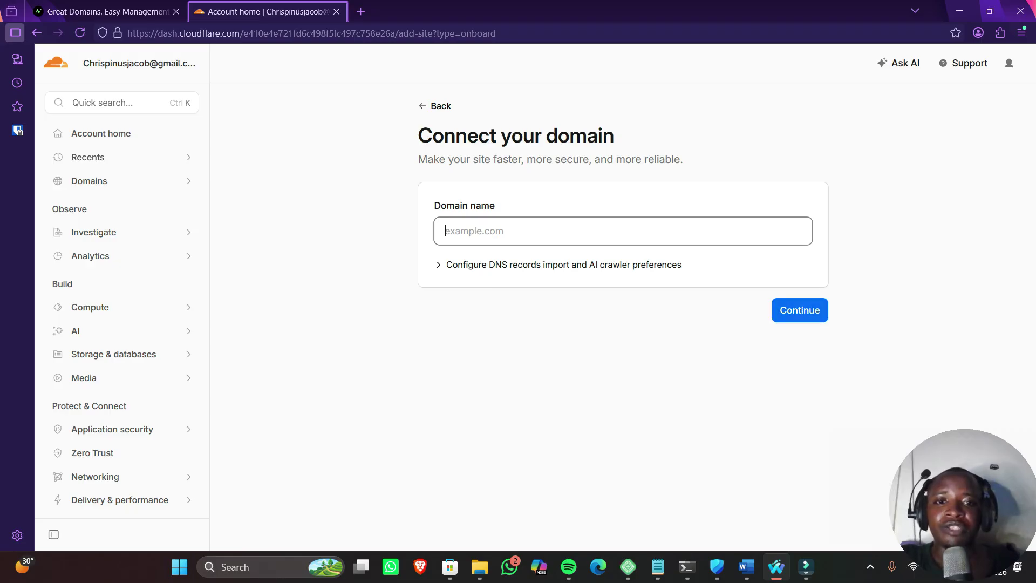
{"action": "left_click", "coordinate": [563, 265]}
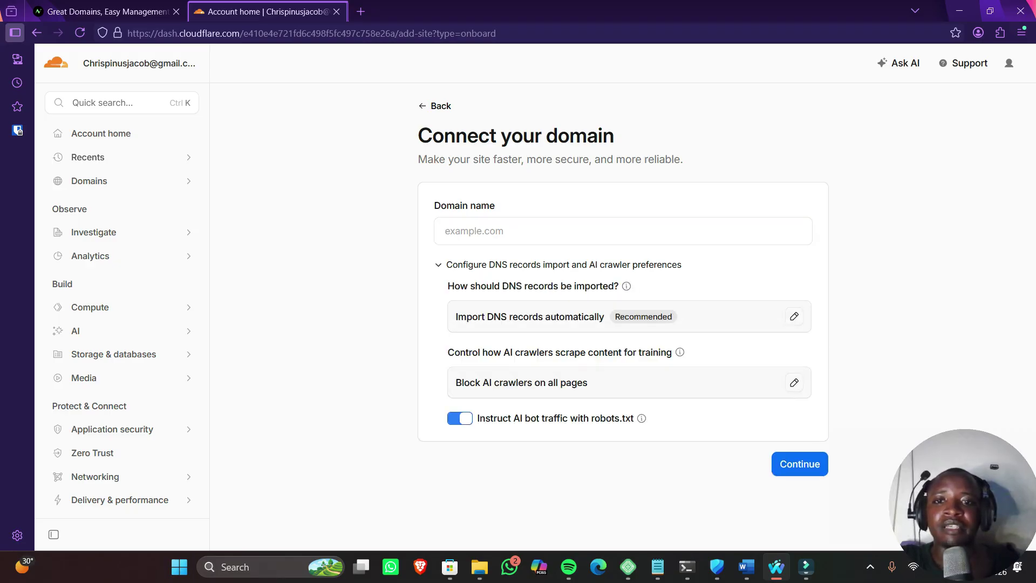
{"action": "left_click", "coordinate": [108, 11]}
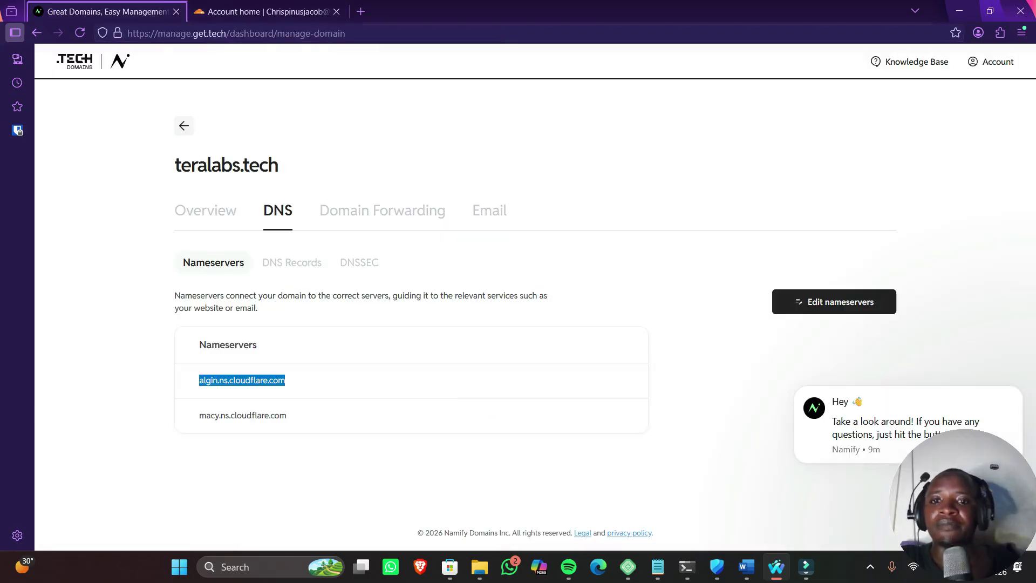
{"action": "left_click", "coordinate": [291, 382]}
{"action": "left_click_drag", "start_coordinate": [198, 380], "coordinate": [286, 380]}
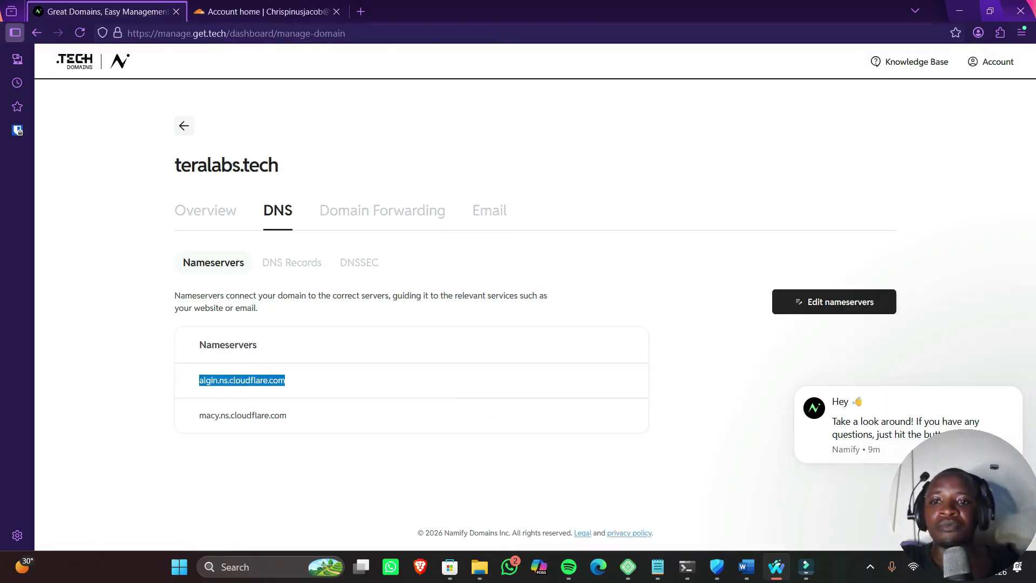
{"action": "left_click", "coordinate": [264, 11]}
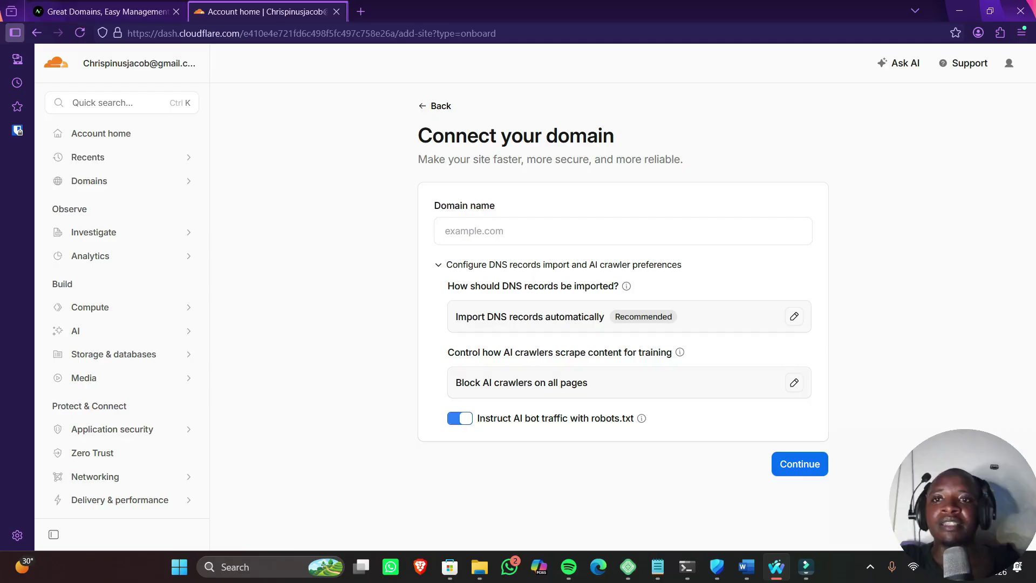
{"action": "left_click", "coordinate": [108, 12]}
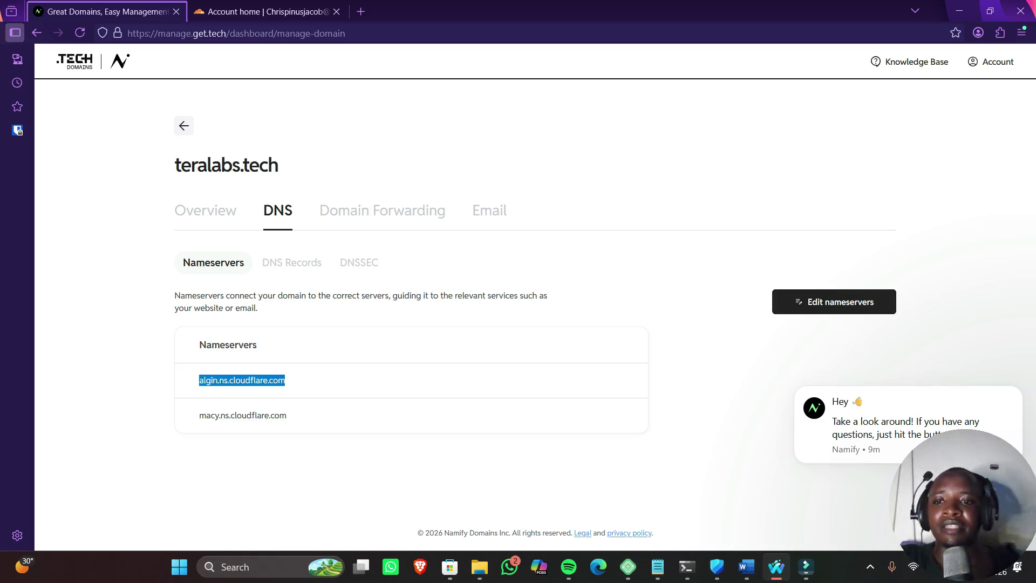
{"action": "left_click", "coordinate": [293, 381]}
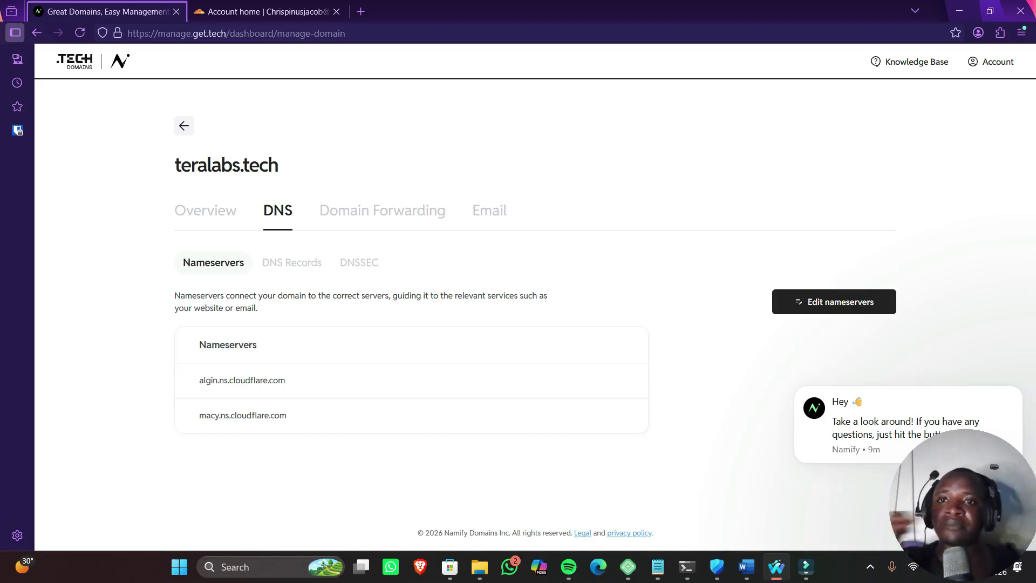
{"action": "left_click", "coordinate": [267, 11]}
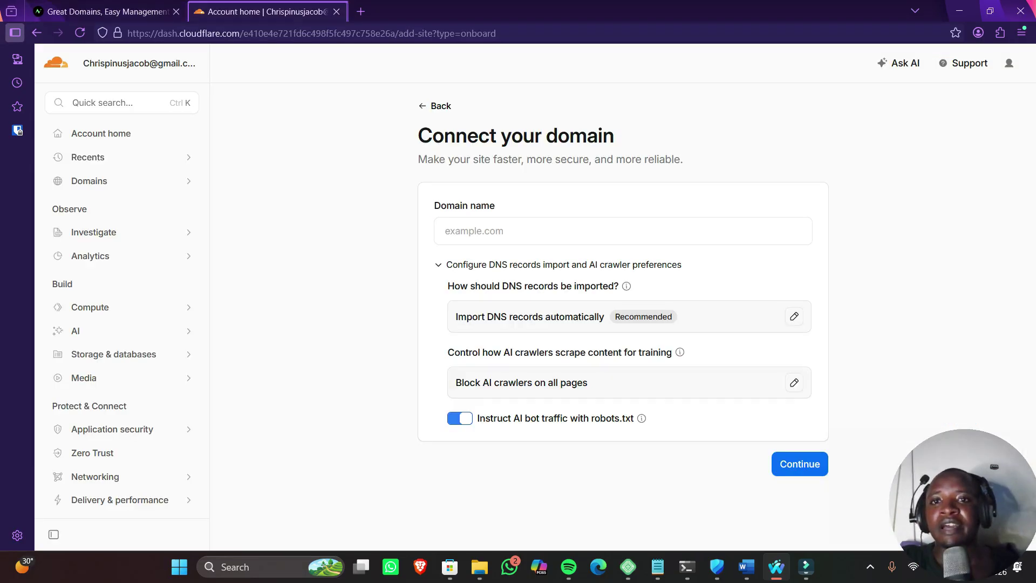
{"action": "left_click", "coordinate": [435, 106]}
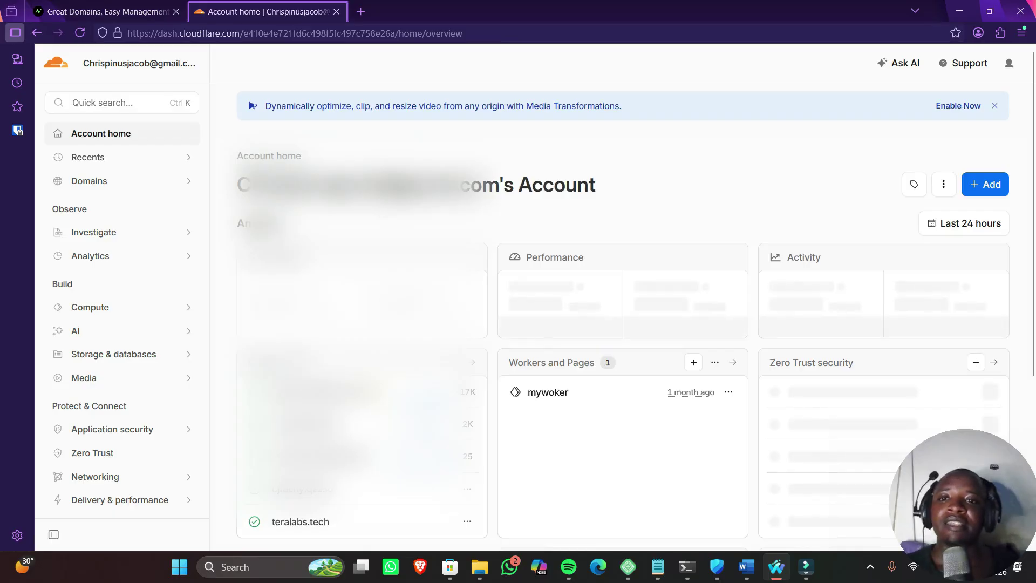
Open the teralabs.tech overview in Cloudflare and close the .TECH Domains registrar tab
{"action": "scroll", "coordinate": [622, 317], "scroll_direction": "down", "scroll_amount": 1}
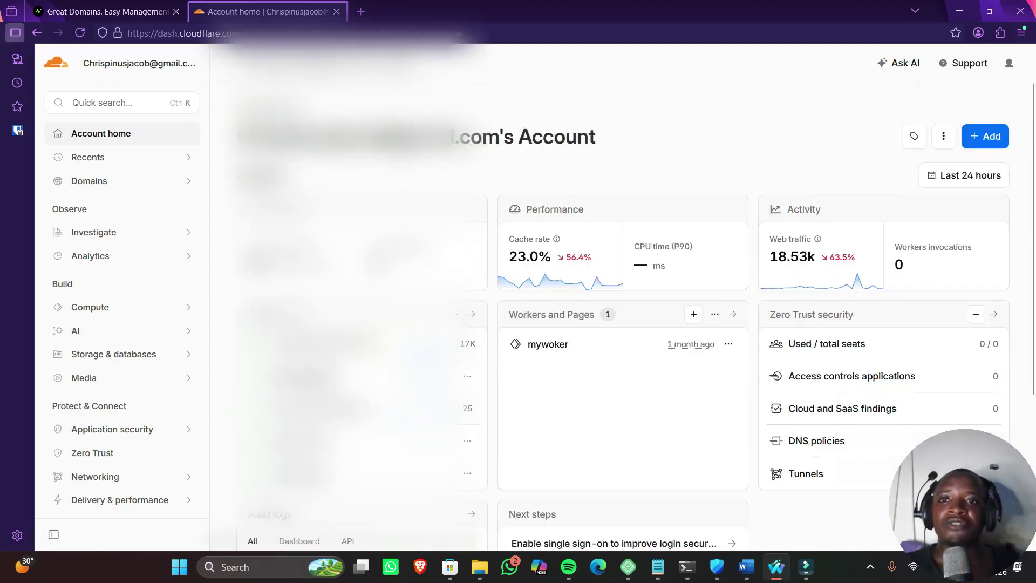
{"action": "scroll", "coordinate": [623, 318], "scroll_direction": "down", "scroll_amount": 4}
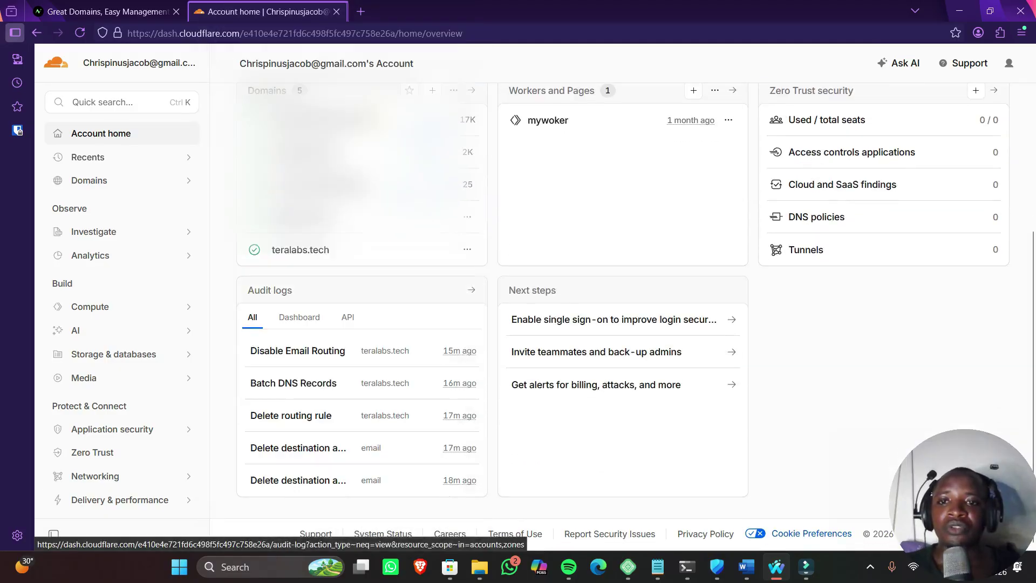
{"action": "left_click", "coordinate": [300, 249]}
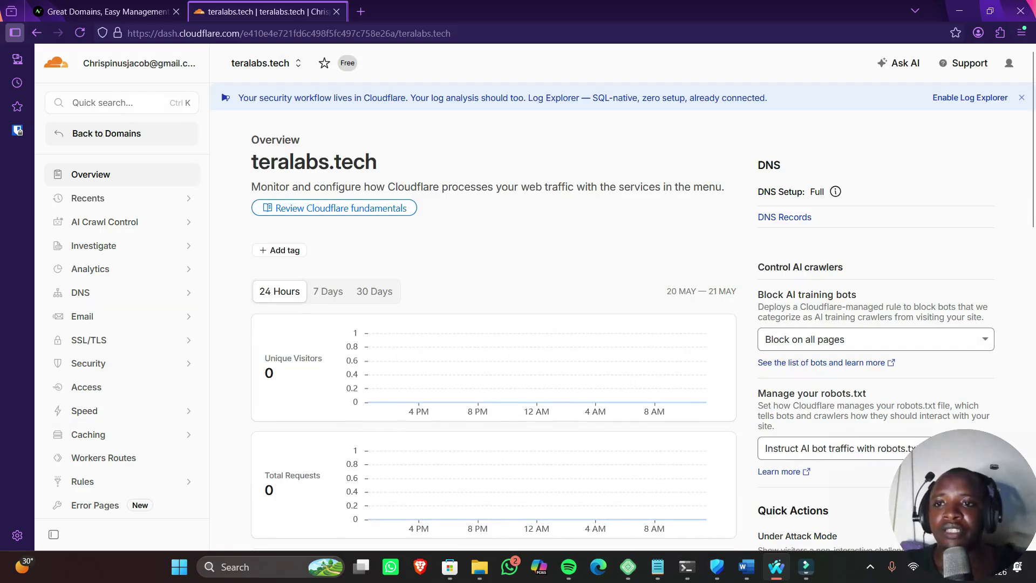
{"action": "left_click", "coordinate": [102, 11]}
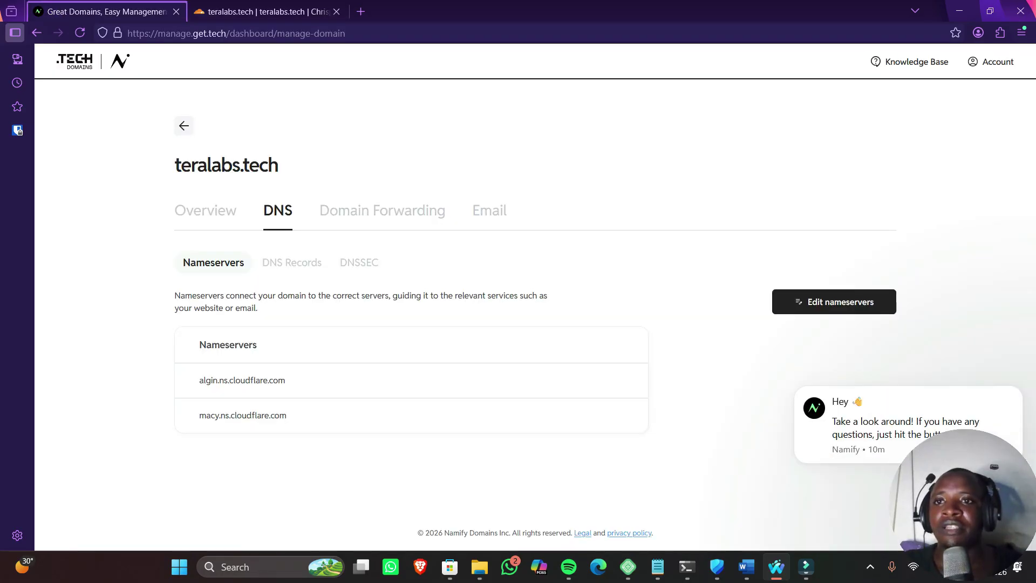
{"action": "key", "text": "ctrl+w"}
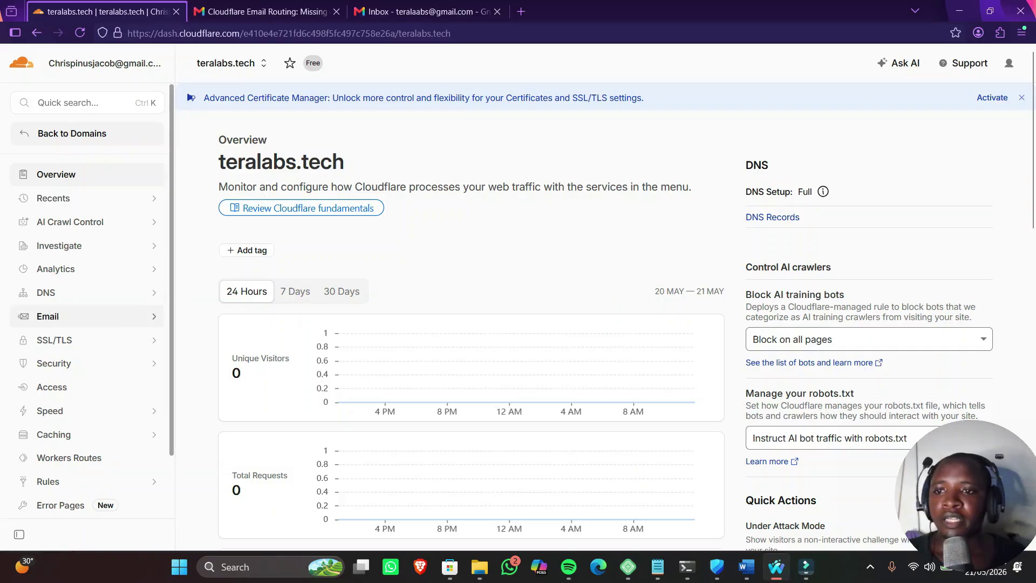
Go to Email Routing > Destination addresses for teralabs.tech and start adding a new address
{"action": "left_click", "coordinate": [47, 317]}
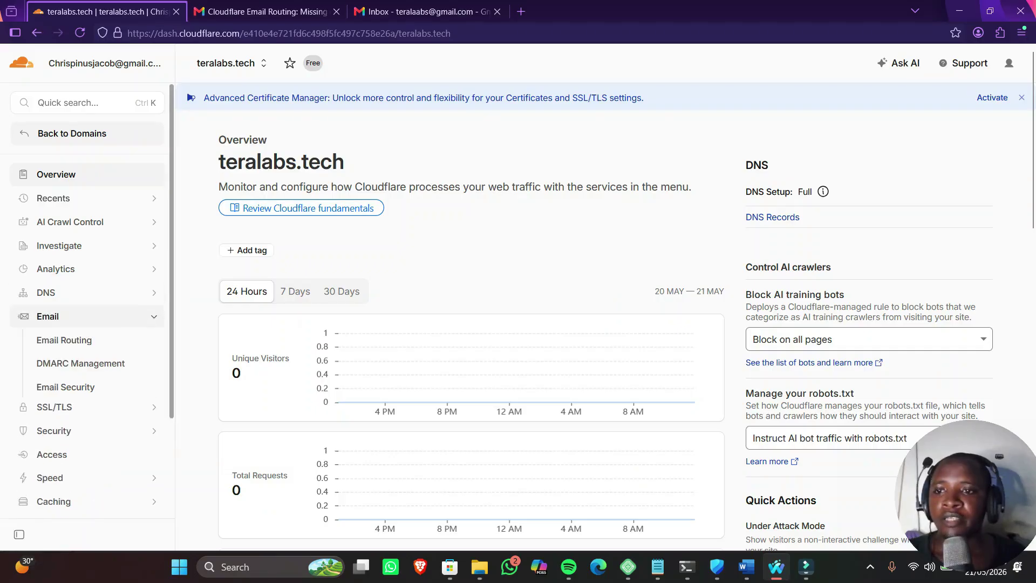
{"action": "left_click", "coordinate": [64, 340]}
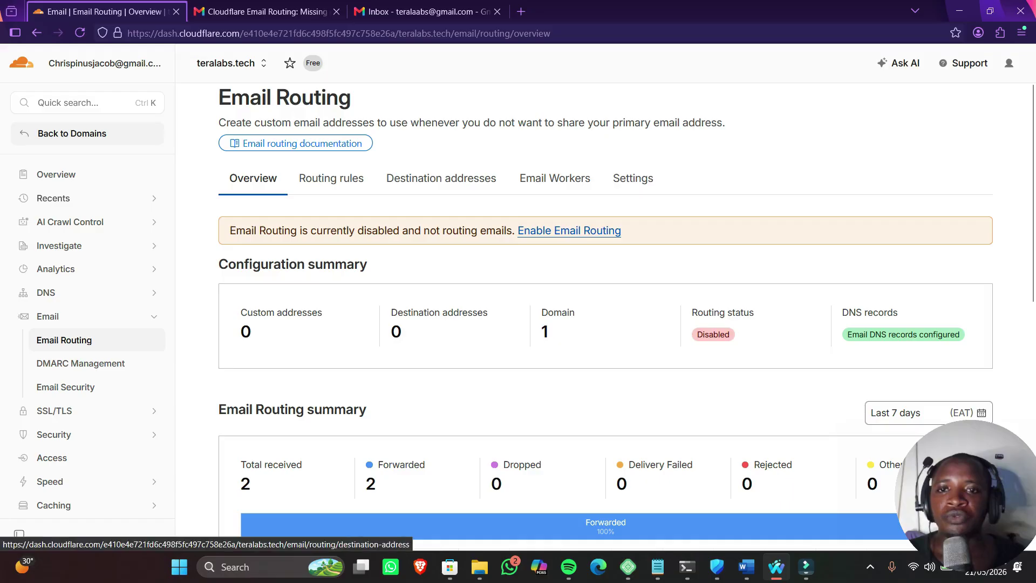
{"action": "left_click", "coordinate": [441, 178]}
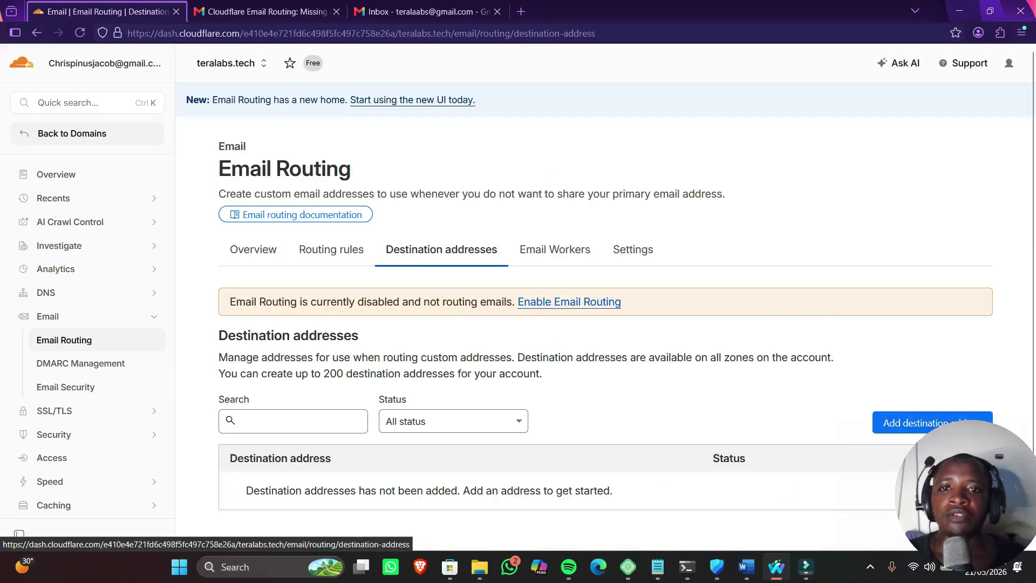
{"action": "scroll", "coordinate": [606, 295], "scroll_direction": "down", "scroll_amount": 1}
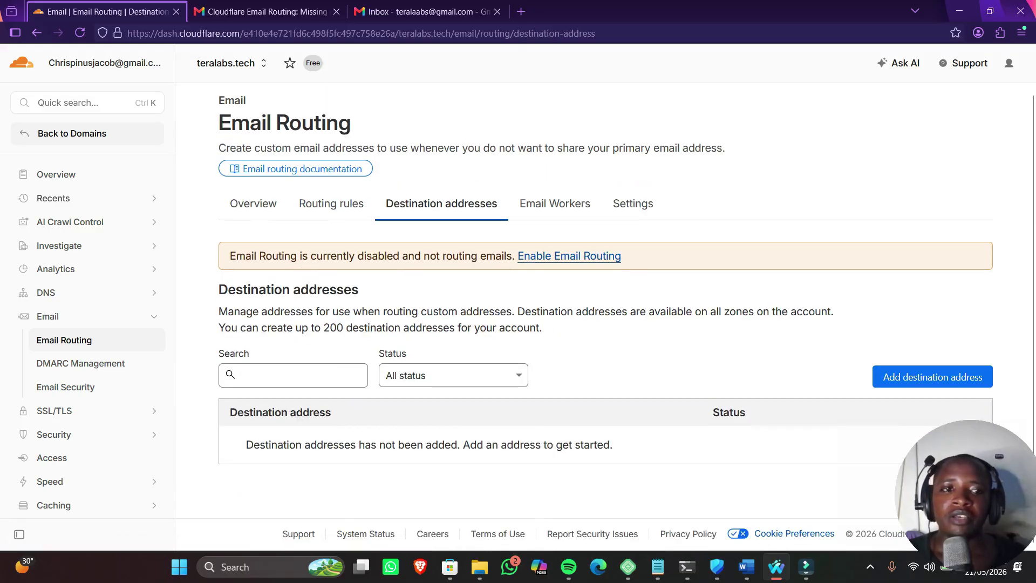
{"action": "left_click", "coordinate": [932, 376]}
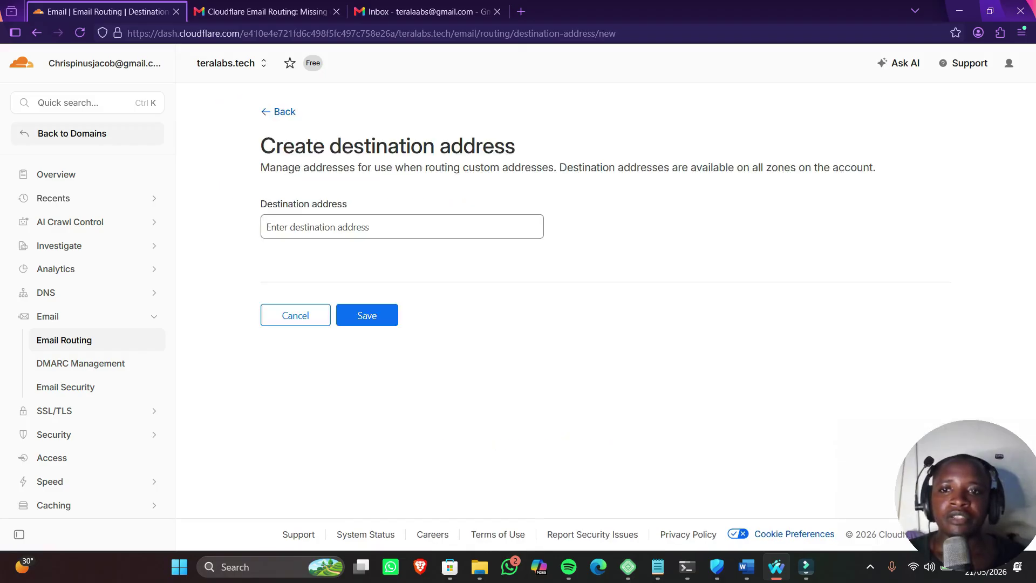
Copy the Gmail account's email address from the Google Account panel
{"action": "left_click", "coordinate": [421, 11]}
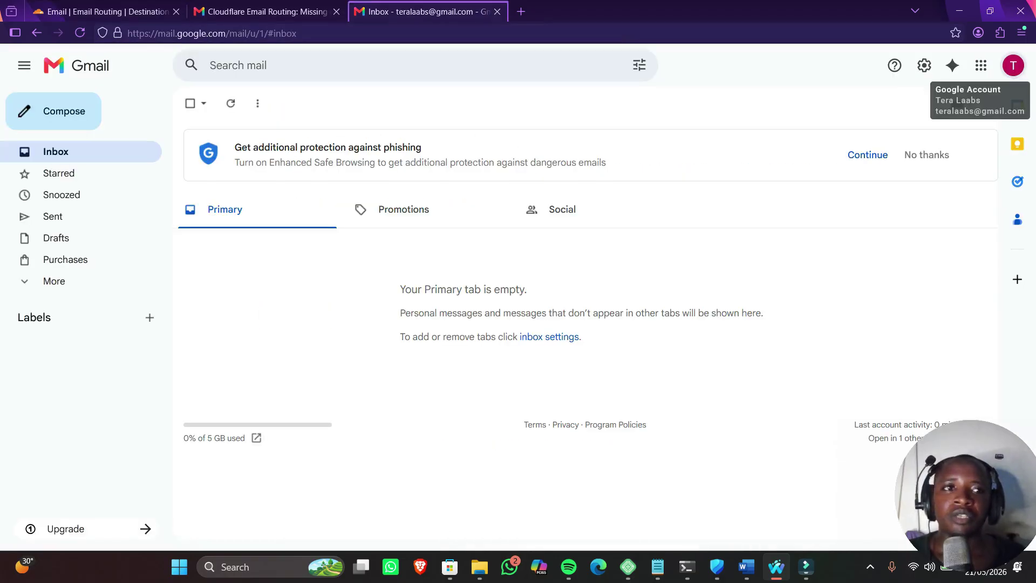
{"action": "left_click", "coordinate": [1013, 66]}
{"action": "mouse_move", "coordinate": [857, 106]}
{"action": "left_mouse_down"}
{"action": "mouse_move", "coordinate": [935, 106]}
{"action": "mouse_move", "coordinate": [837, 106]}
{"action": "left_mouse_up"}
{"action": "right_click", "coordinate": [849, 108]}
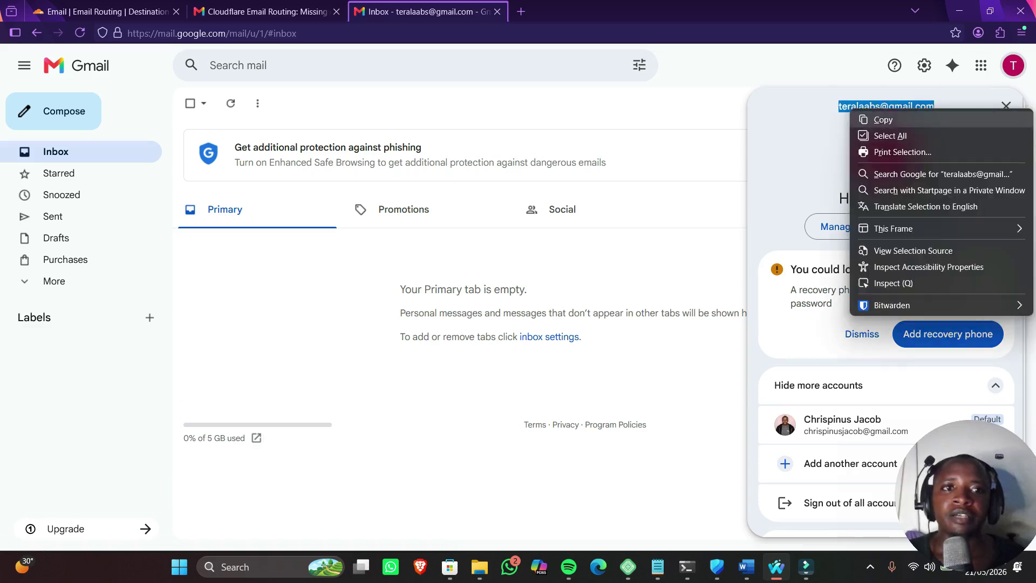
{"action": "left_click", "coordinate": [883, 120]}
Paste the Gmail address as the destination address and save it, leaving it pending verification
{"action": "left_click", "coordinate": [103, 11]}
{"action": "left_click", "coordinate": [400, 227]}
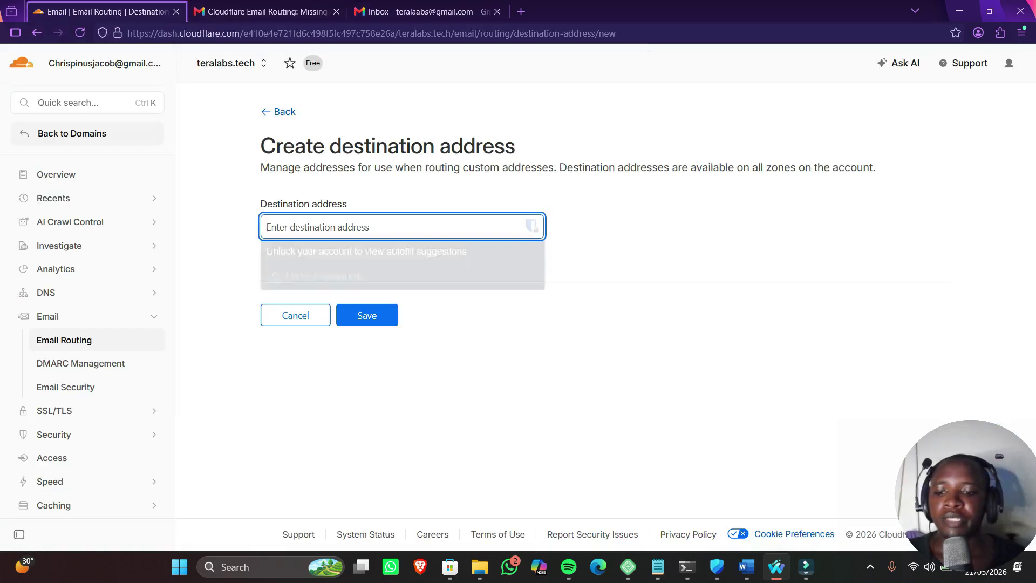
{"action": "key", "text": "ctrl+v"}
{"action": "left_click", "coordinate": [367, 315]}
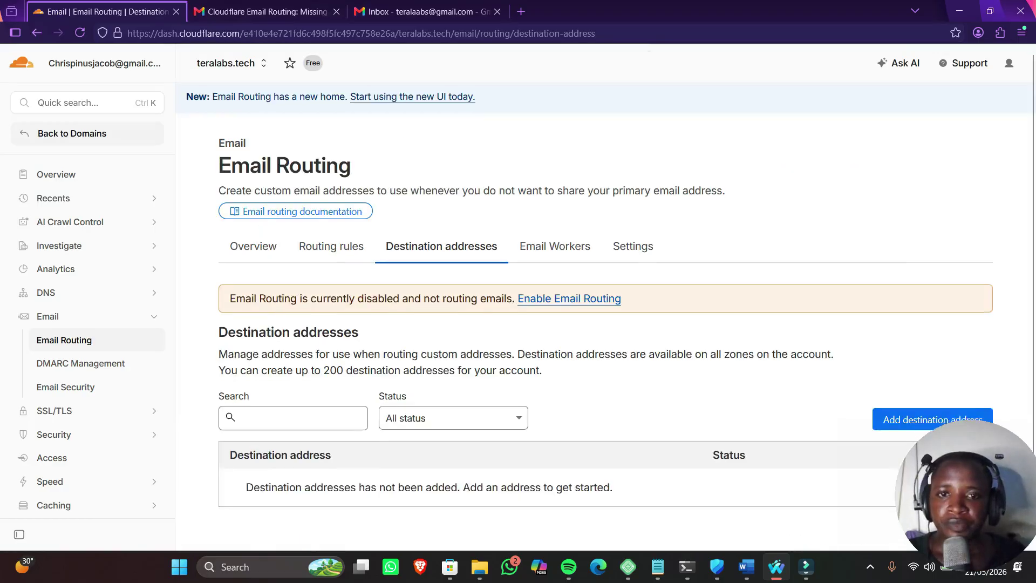
{"action": "mouse_move", "coordinate": [755, 449]}
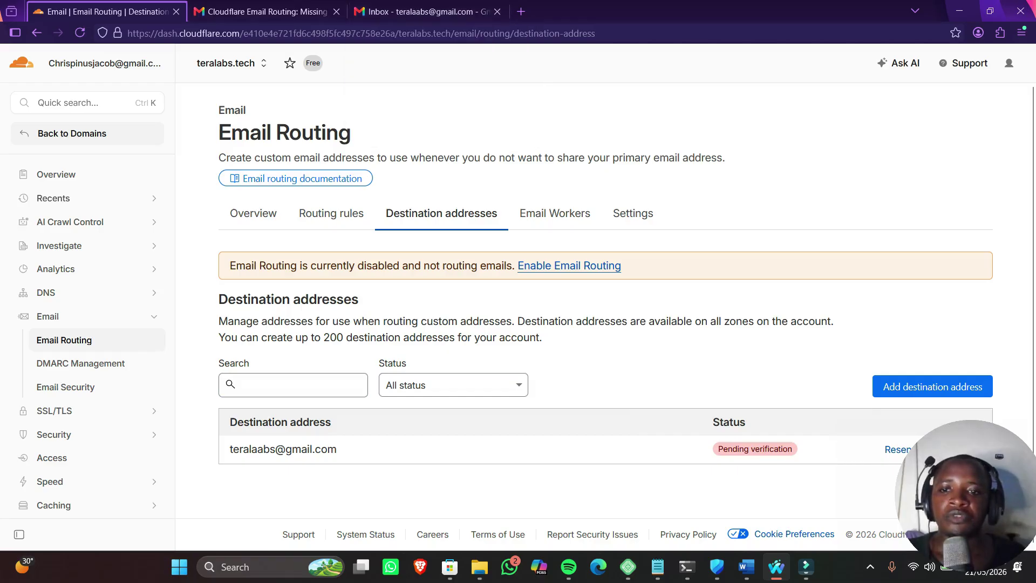
{"action": "triple_click", "coordinate": [282, 449]}
{"action": "left_click_drag", "start_coordinate": [337, 449], "coordinate": [230, 449]}
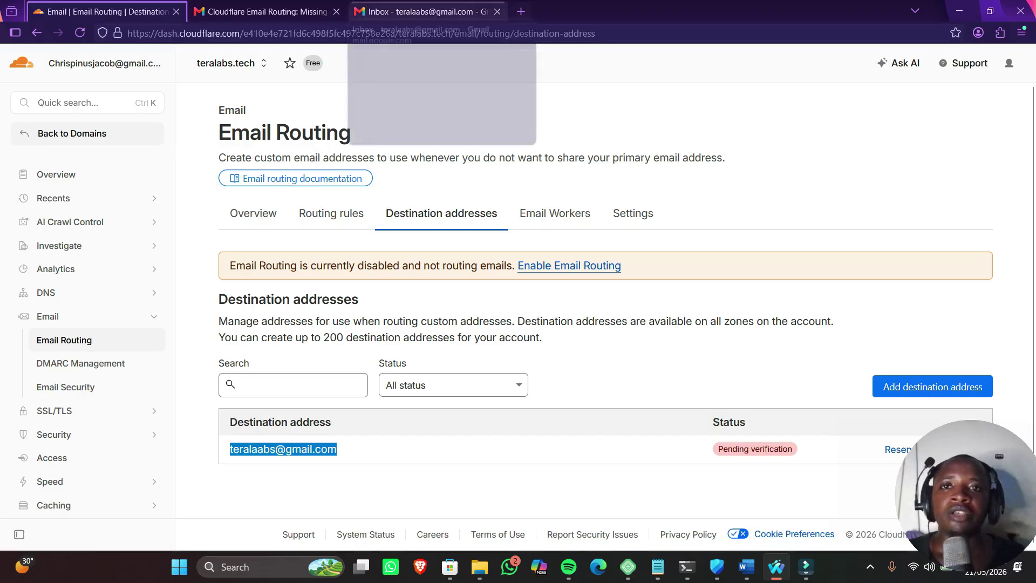
{"action": "left_click", "coordinate": [426, 11]}
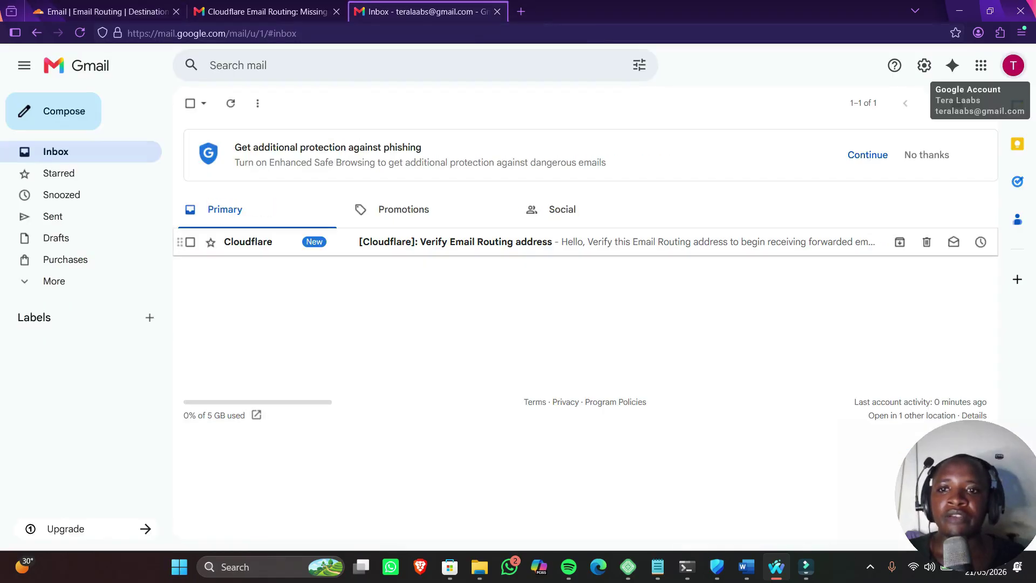
Open the '[Cloudflare]: Verify Email Routing address' email and follow its Verify email address link
{"action": "left_click", "coordinate": [454, 241]}
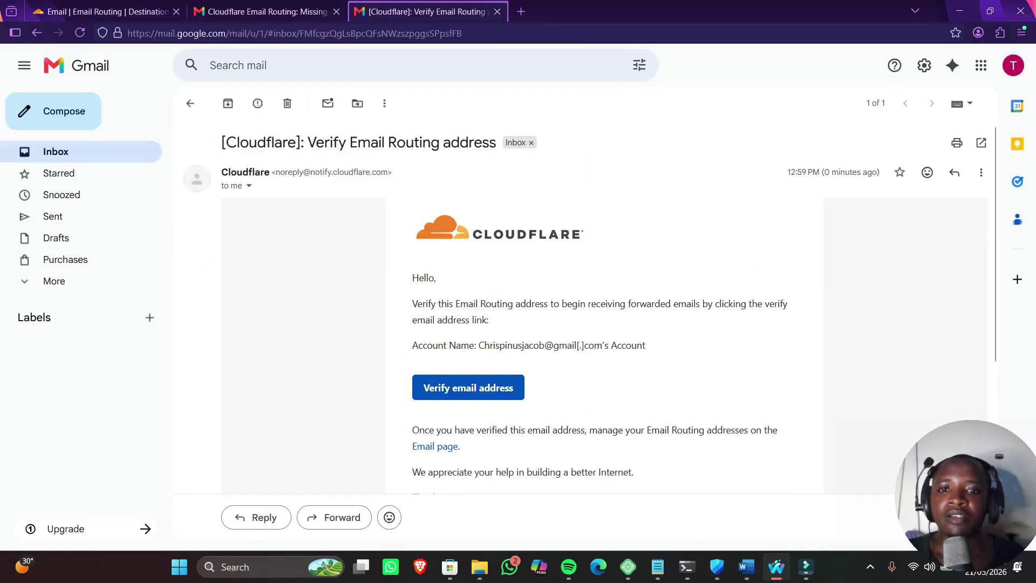
{"action": "left_click", "coordinate": [468, 388]}
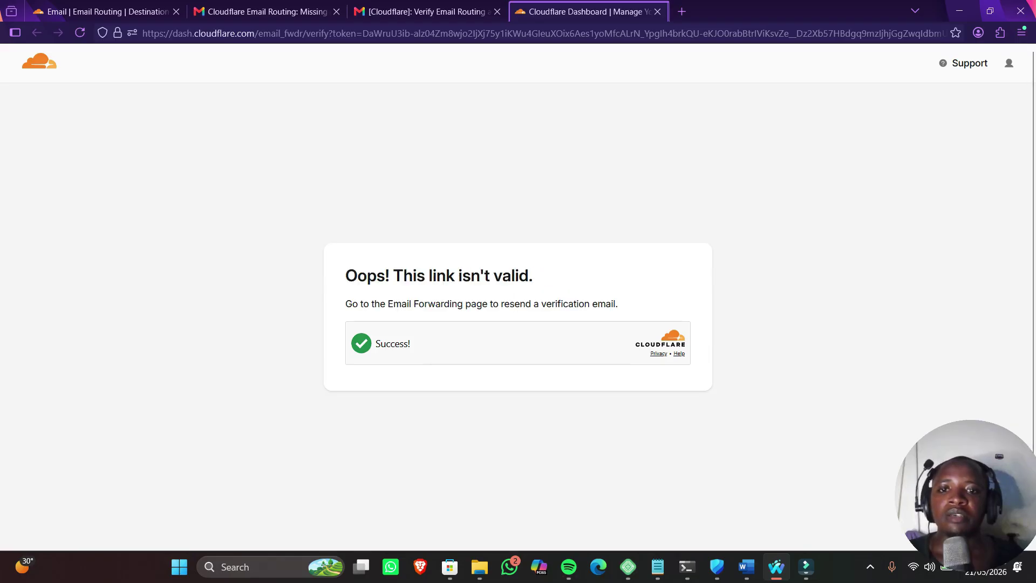
Follow the Gmail verification link again until Cloudflare confirms the address is verified
{"action": "left_click", "coordinate": [420, 12]}
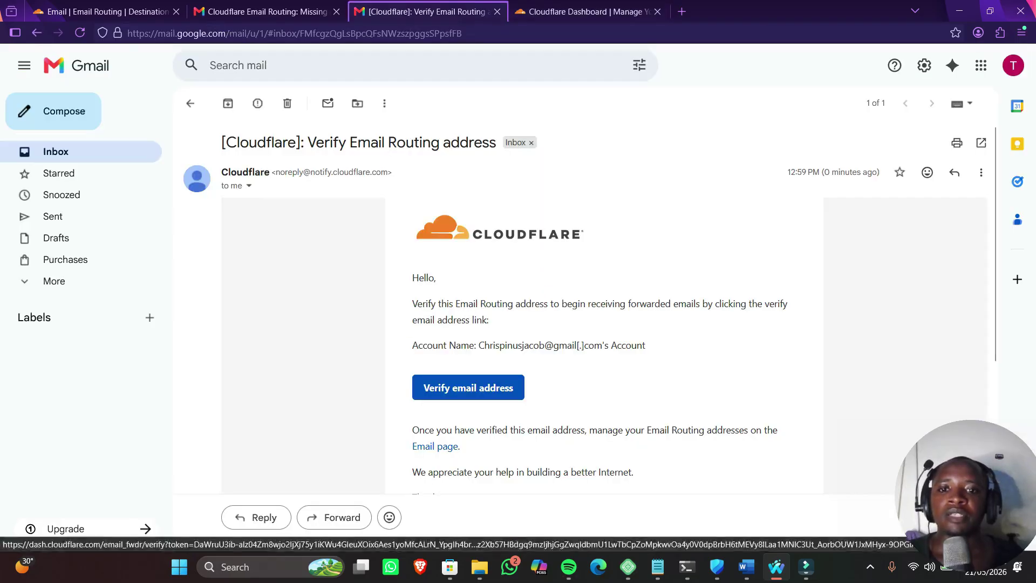
{"action": "left_click", "coordinate": [467, 386]}
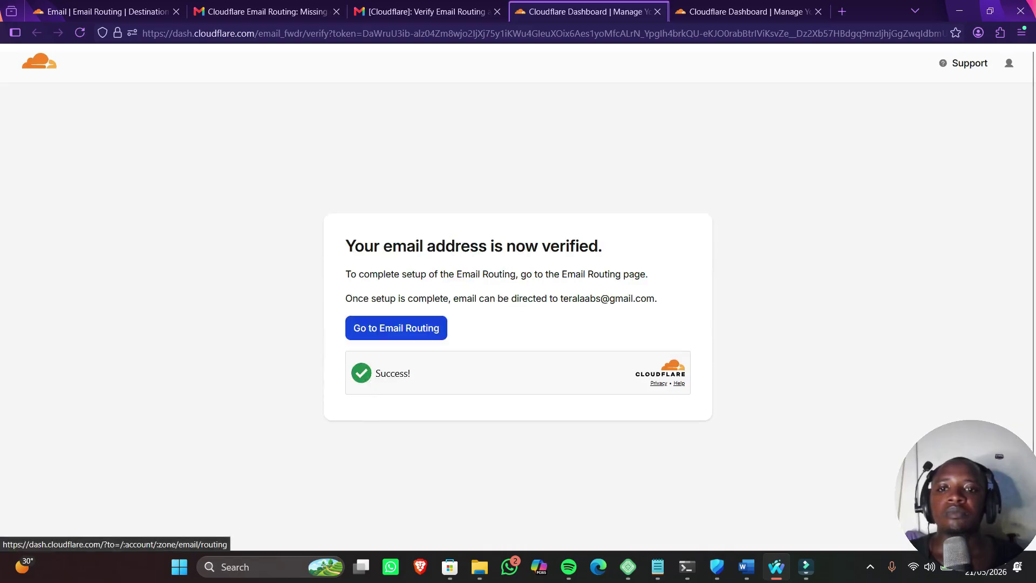
{"action": "left_click_drag", "start_coordinate": [345, 246], "coordinate": [605, 270]}
{"action": "left_click", "coordinate": [604, 270]}
Confirm the destination shows Verified, then start a new custom address under Routing rules
{"action": "left_click", "coordinate": [106, 11]}
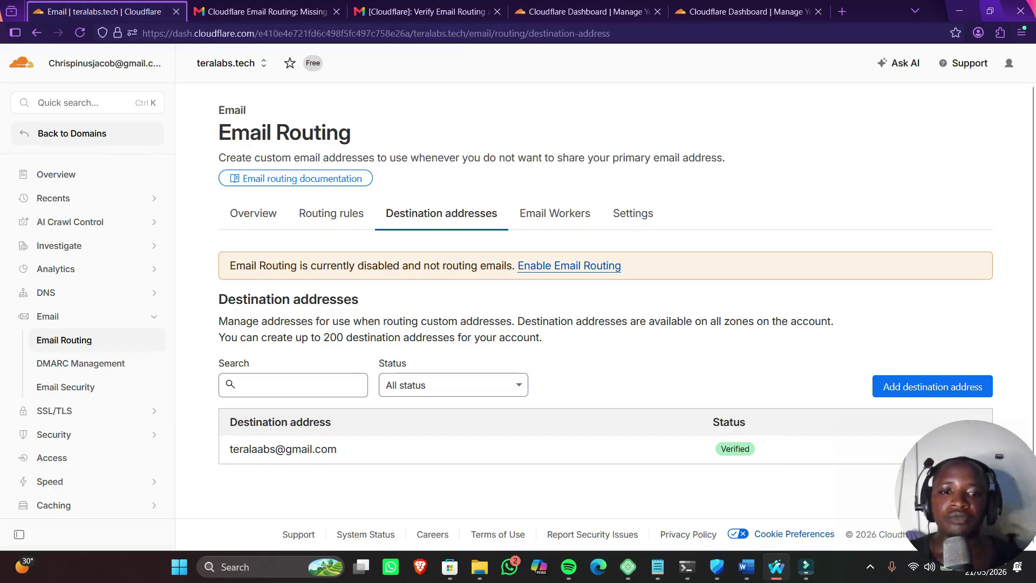
{"action": "left_click_drag", "start_coordinate": [337, 449], "coordinate": [229, 449]}
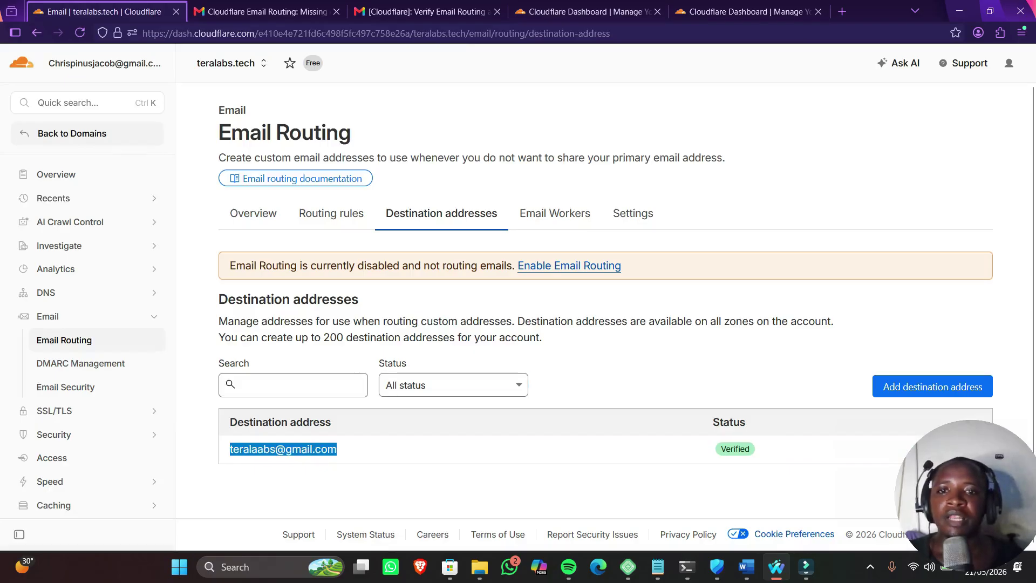
{"action": "left_click", "coordinate": [332, 213]}
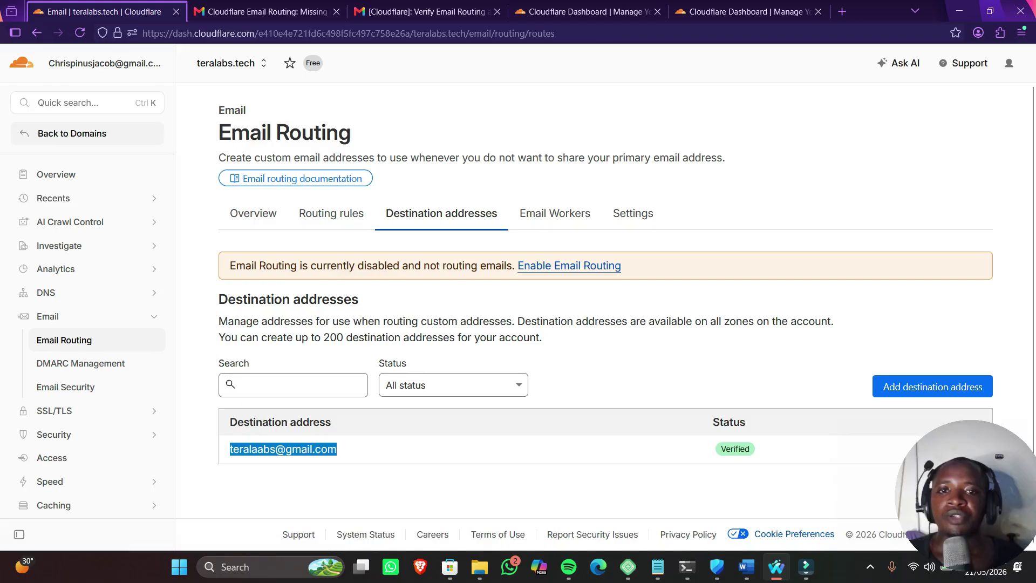
{"action": "scroll", "coordinate": [604, 302], "scroll_direction": "down", "scroll_amount": 4}
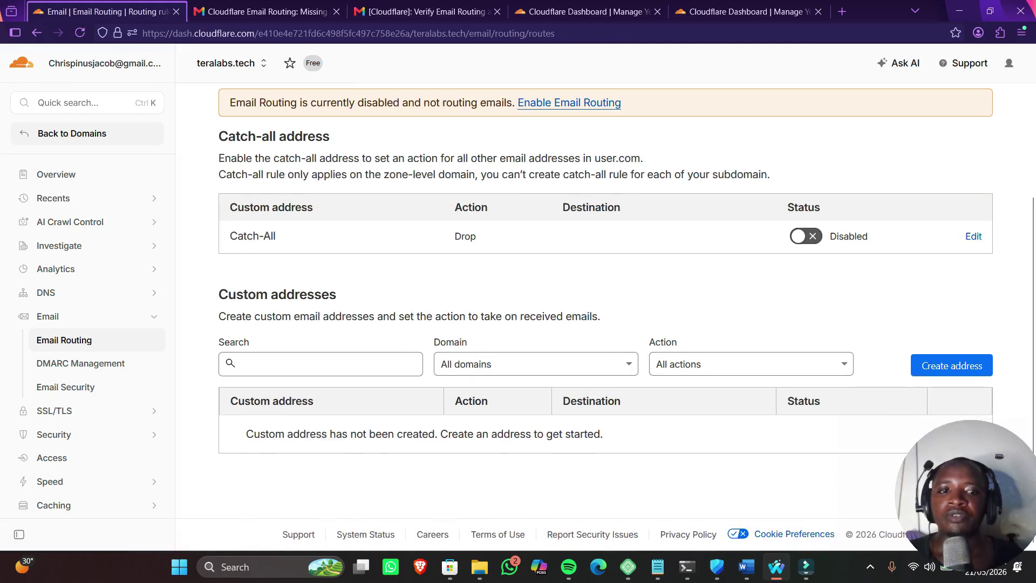
{"action": "left_click", "coordinate": [952, 365]}
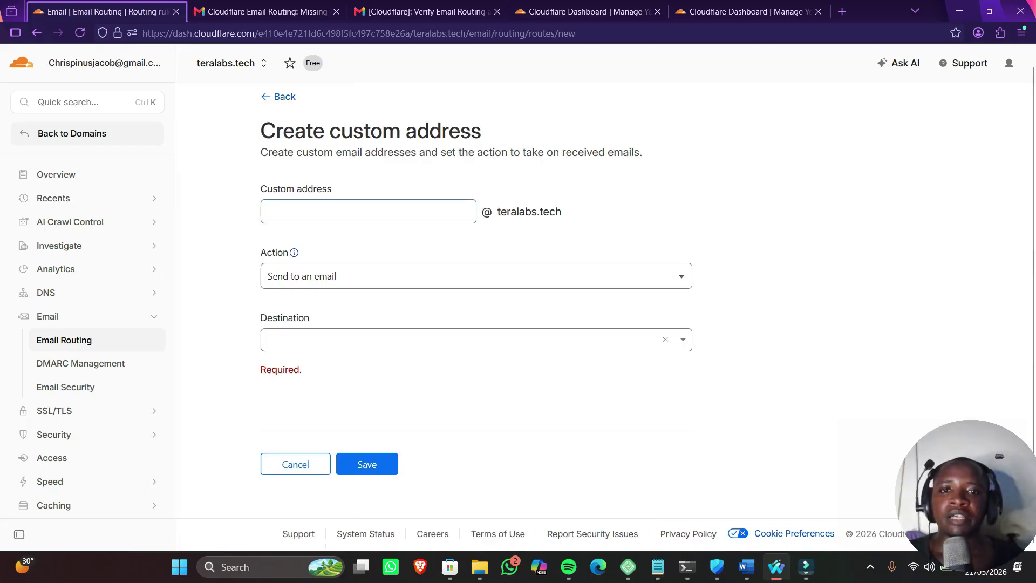
Save custom address 'test' with action Send to an email, delivering to the verified Gmail address
{"action": "left_click", "coordinate": [368, 211]}
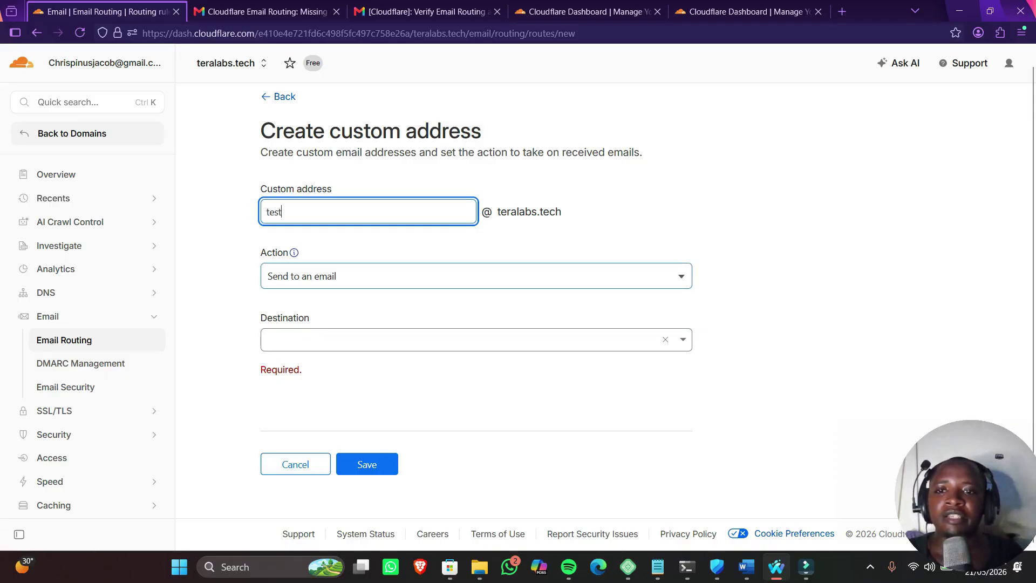
{"action": "left_click", "coordinate": [476, 275]}
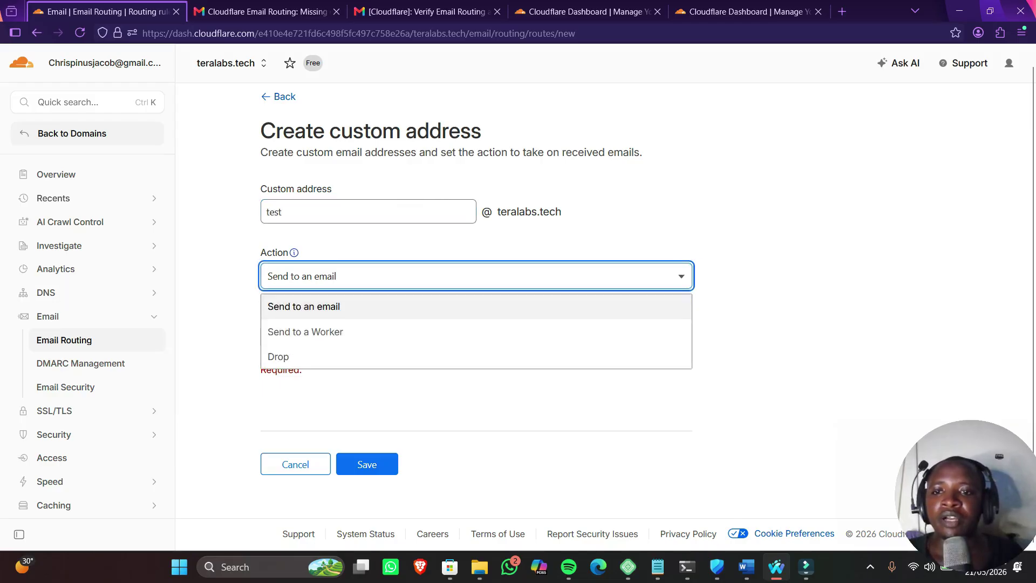
{"action": "key", "text": "Return"}
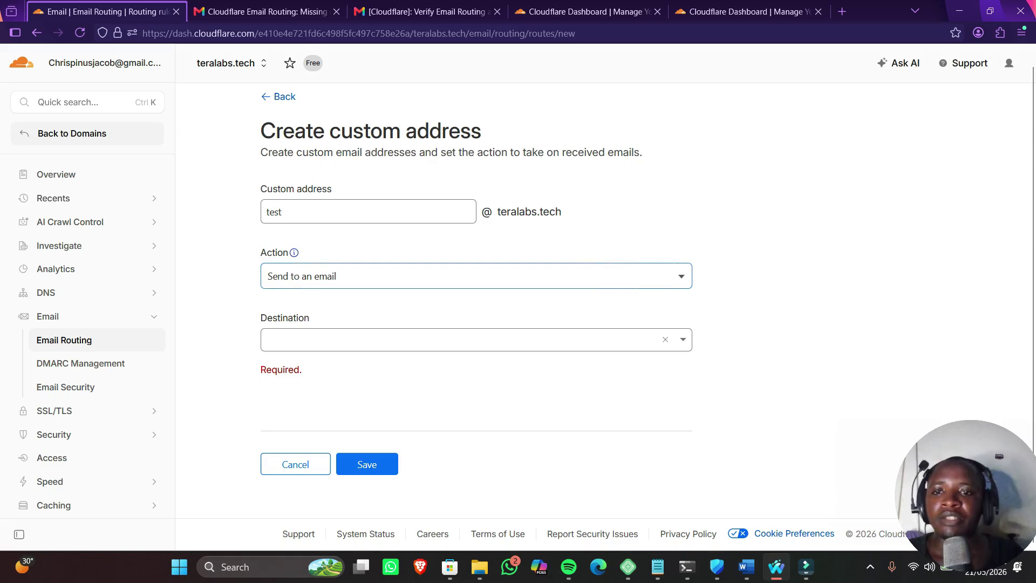
{"action": "left_click", "coordinate": [463, 339]}
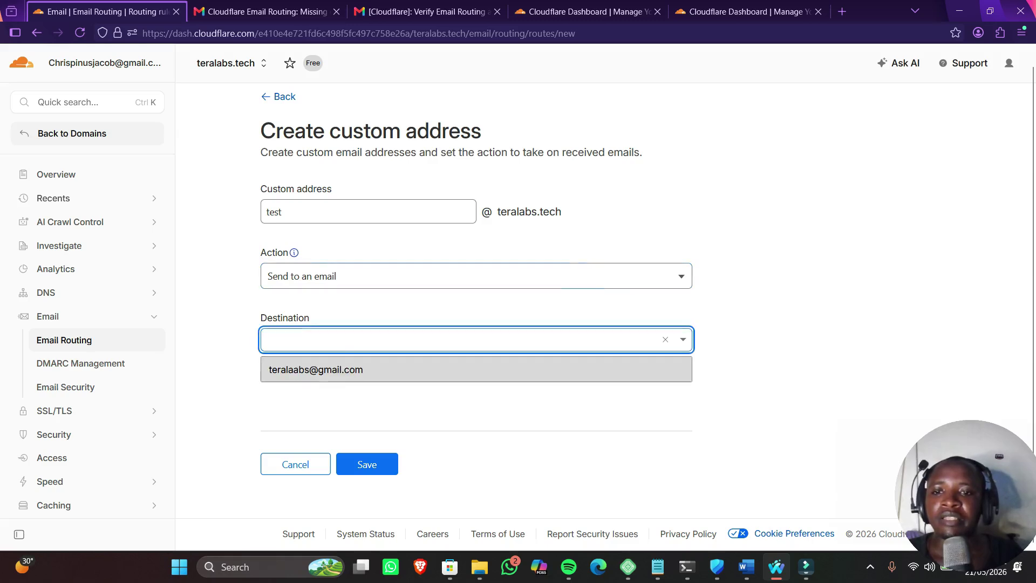
{"action": "key", "text": "Return"}
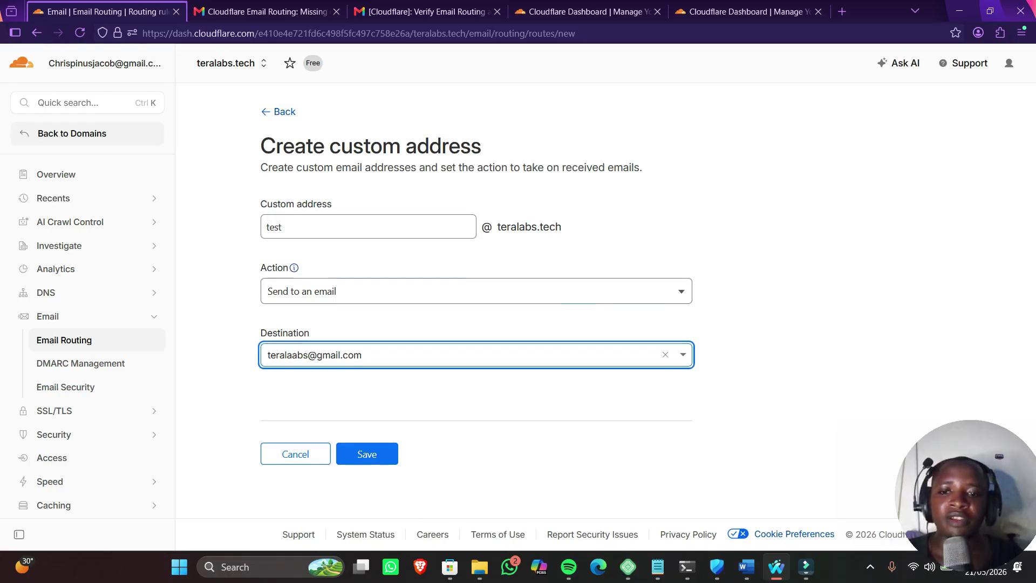
{"action": "left_click", "coordinate": [367, 453]}
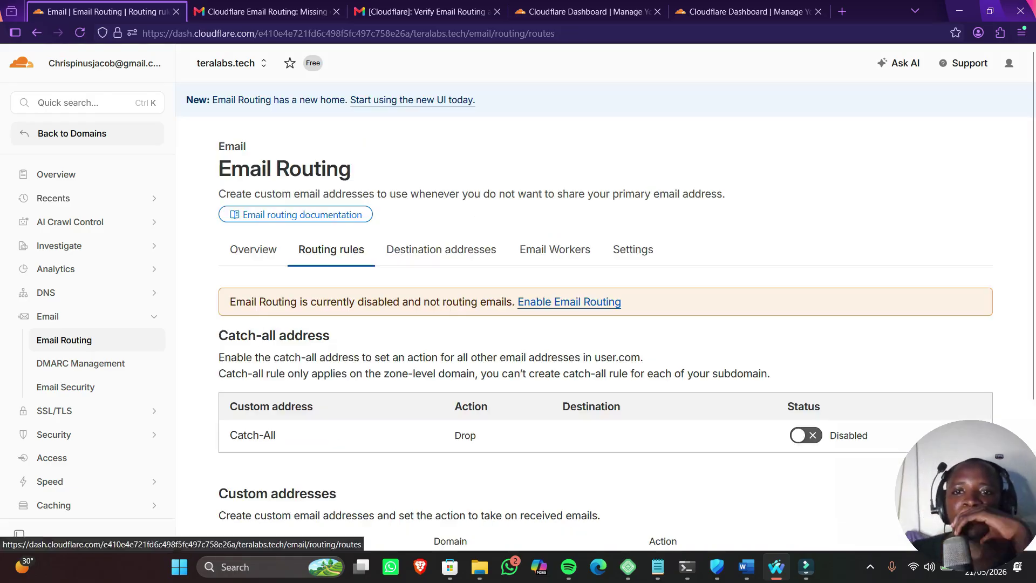
Fix teralabs.tech's Email Routing records by adding the MX and TXT entries and enabling routing
{"action": "left_click_drag", "start_coordinate": [230, 301], "coordinate": [495, 301]}
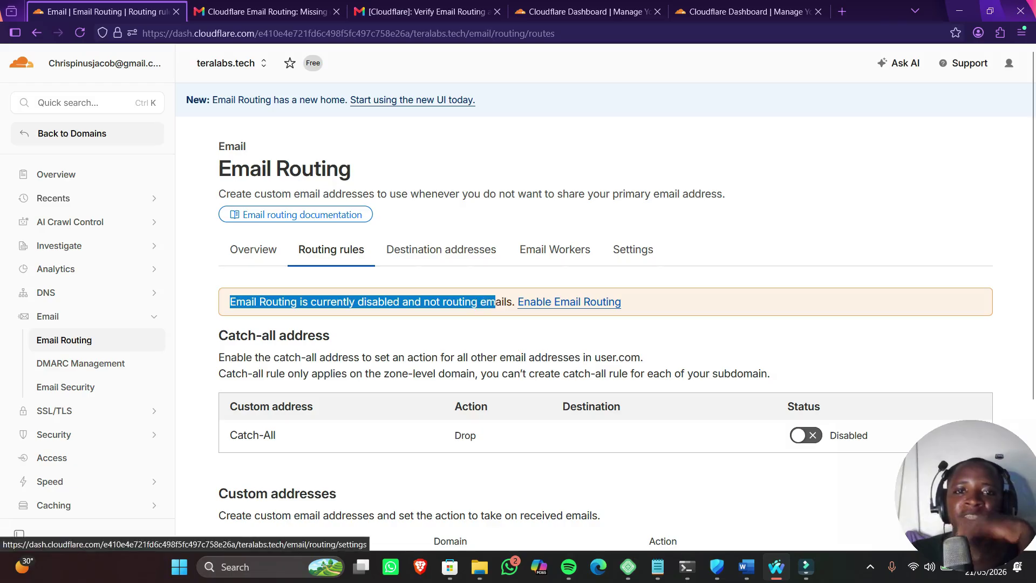
{"action": "left_click", "coordinate": [632, 250]}
{"action": "scroll", "coordinate": [605, 303], "scroll_direction": "down", "scroll_amount": 5}
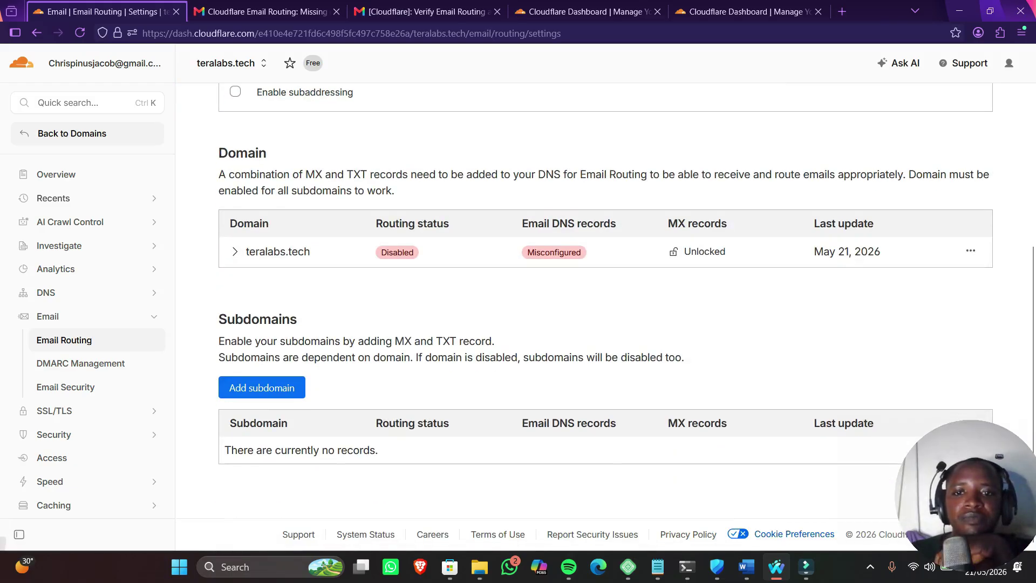
{"action": "left_click", "coordinate": [971, 251]}
{"action": "left_click", "coordinate": [900, 275]}
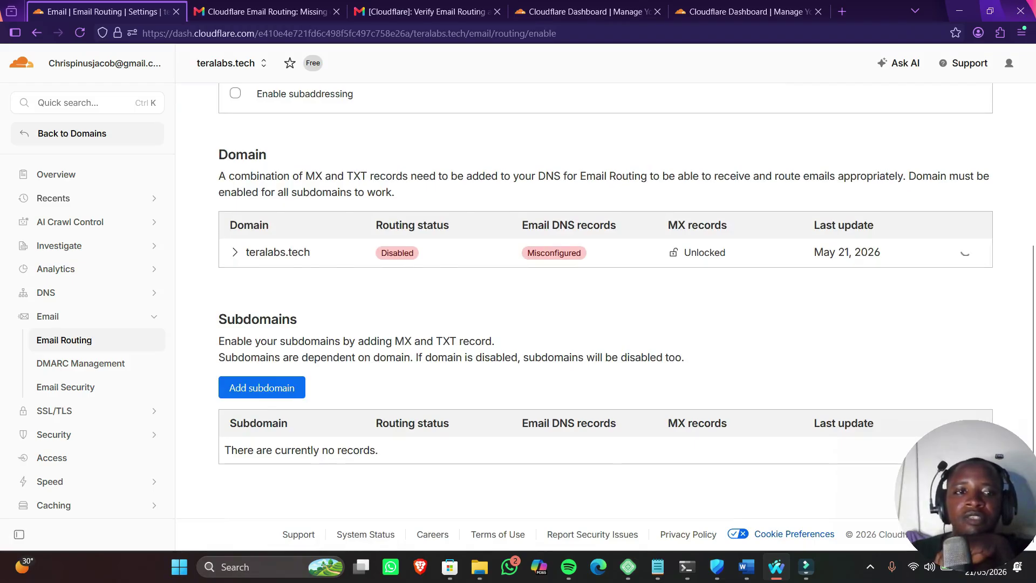
{"action": "left_click_drag", "start_coordinate": [218, 268], "coordinate": [658, 392]}
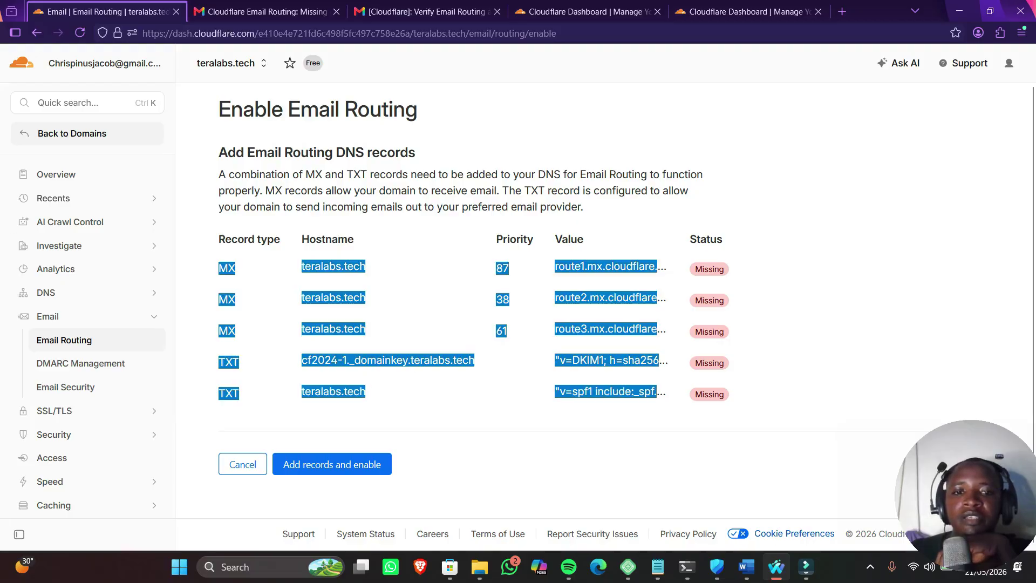
{"action": "left_click", "coordinate": [332, 464]}
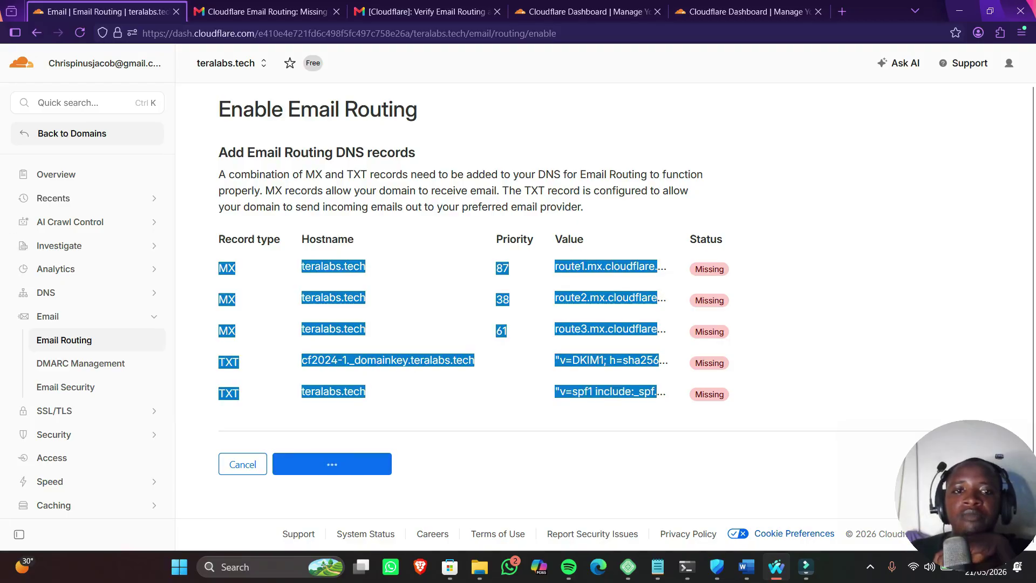
Open the DNS Records list from the sidebar
{"action": "scroll", "coordinate": [604, 311], "scroll_direction": "down", "scroll_amount": 5}
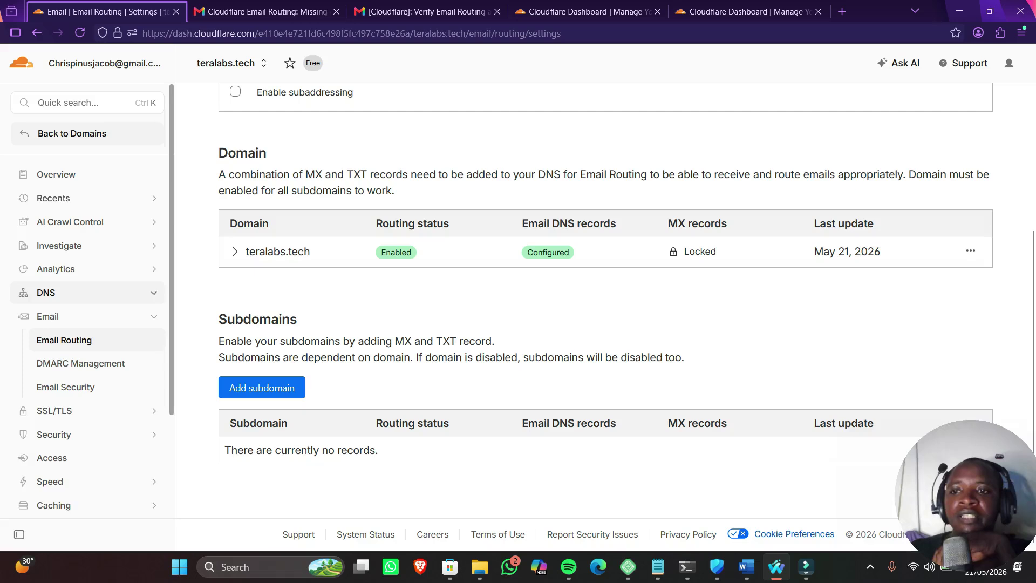
{"action": "left_click", "coordinate": [54, 293]}
{"action": "left_click", "coordinate": [53, 316]}
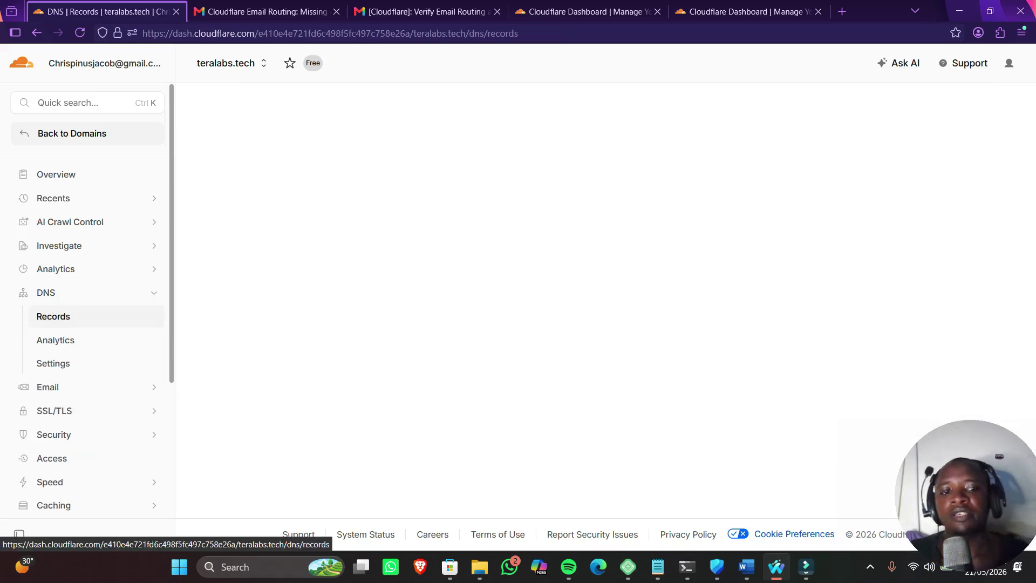
Review teralabs.tech's three new MX and two TXT records, then switch to the Email Routing tab
{"action": "scroll", "coordinate": [606, 316], "scroll_direction": "down", "scroll_amount": 6}
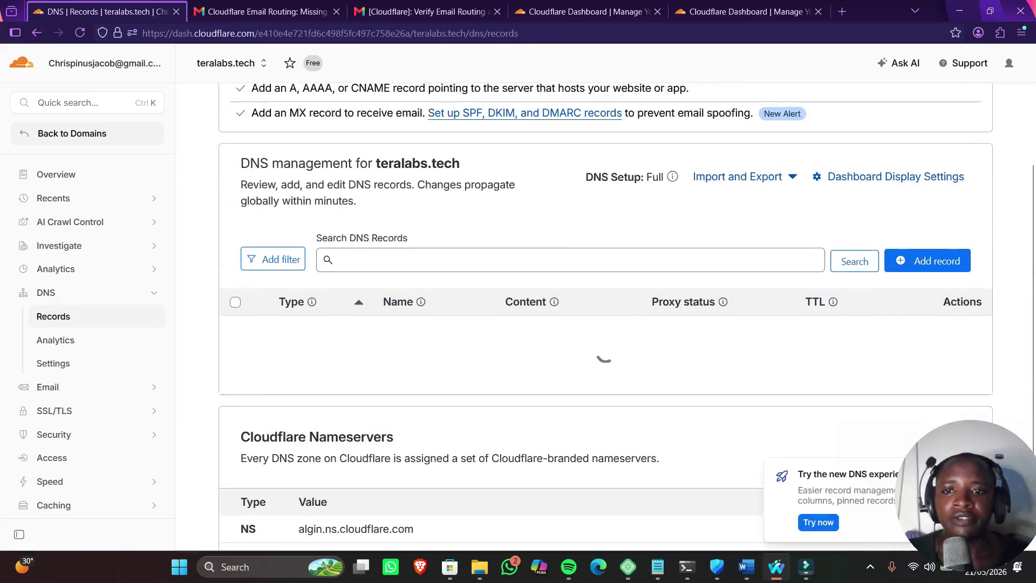
{"action": "scroll", "coordinate": [324, 246], "scroll_direction": "up", "scroll_amount": 3}
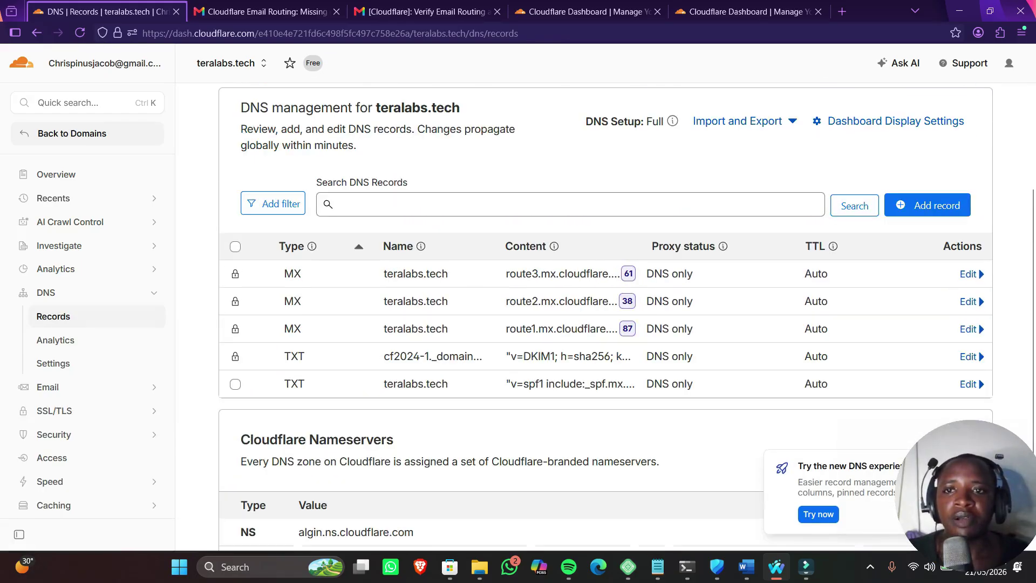
{"action": "left_click_drag", "start_coordinate": [418, 274], "coordinate": [628, 383]}
{"action": "left_click_drag", "start_coordinate": [669, 438], "coordinate": [292, 273]}
{"action": "scroll", "coordinate": [327, 63], "scroll_direction": "down", "scroll_amount": 3}
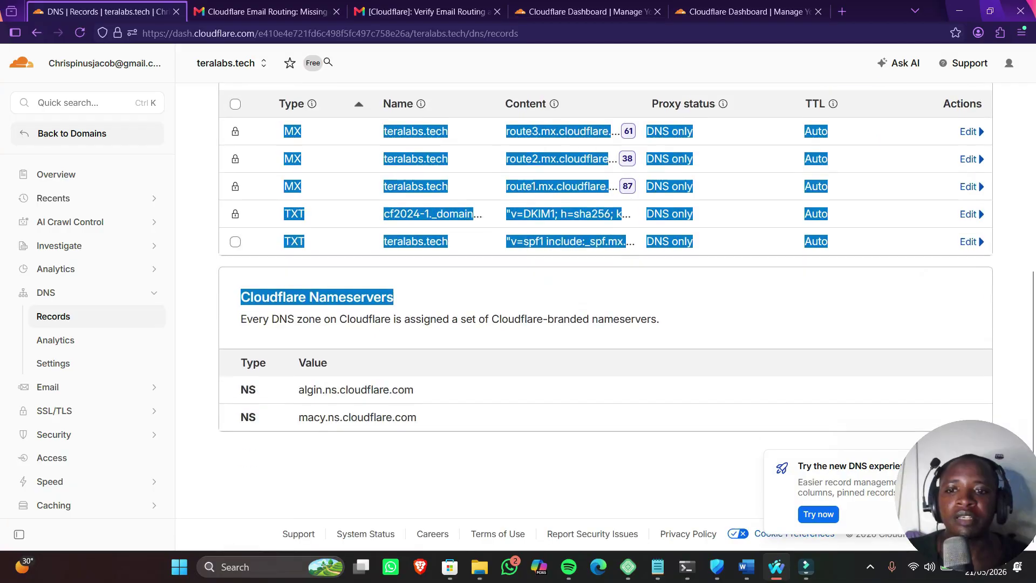
{"action": "scroll", "coordinate": [327, 63], "scroll_direction": "up", "scroll_amount": 7}
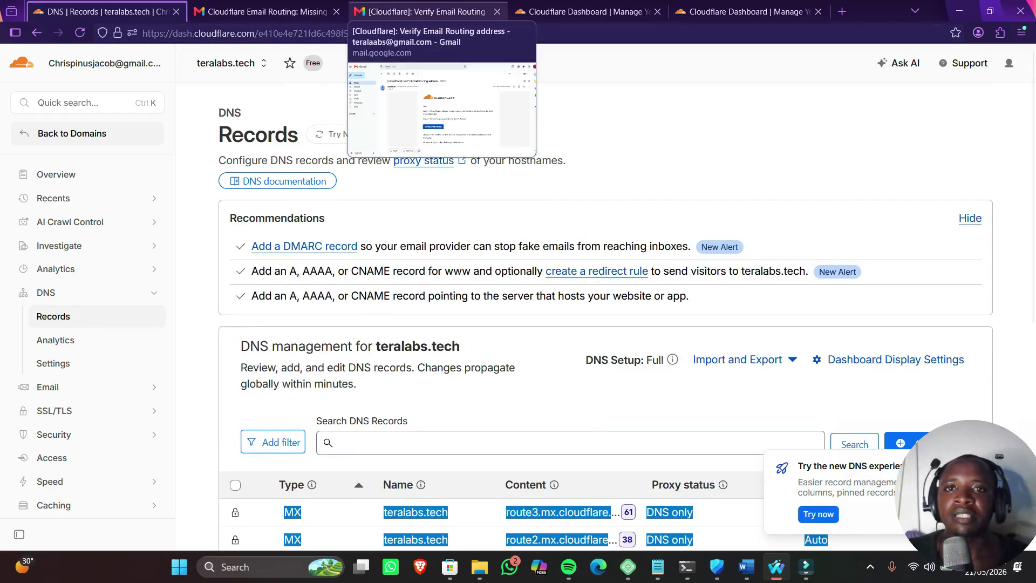
{"action": "left_click", "coordinate": [426, 11]}
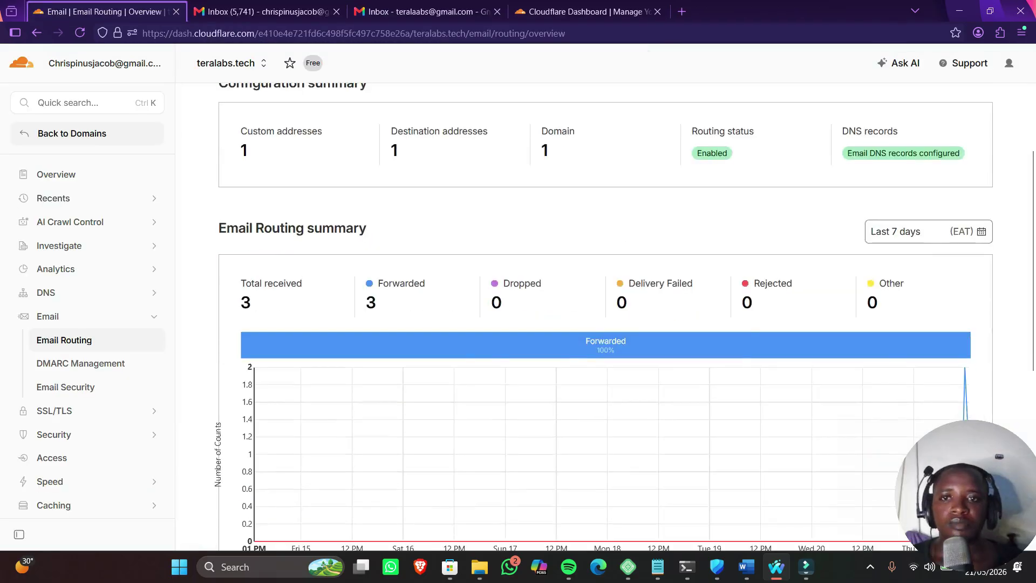
{"action": "scroll", "coordinate": [604, 314], "scroll_direction": "down", "scroll_amount": 5}
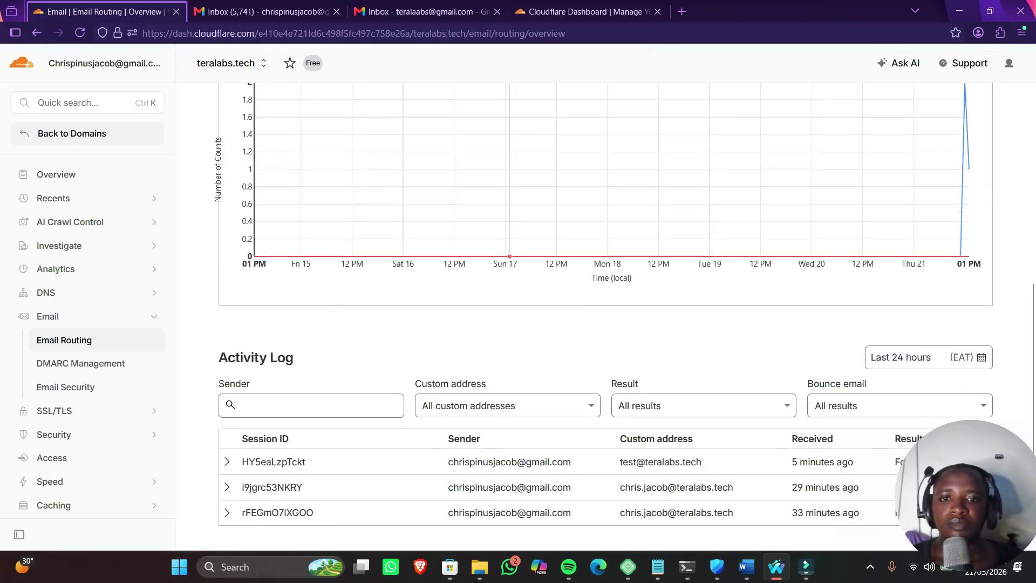
{"action": "scroll", "coordinate": [603, 314], "scroll_direction": "up", "scroll_amount": 8}
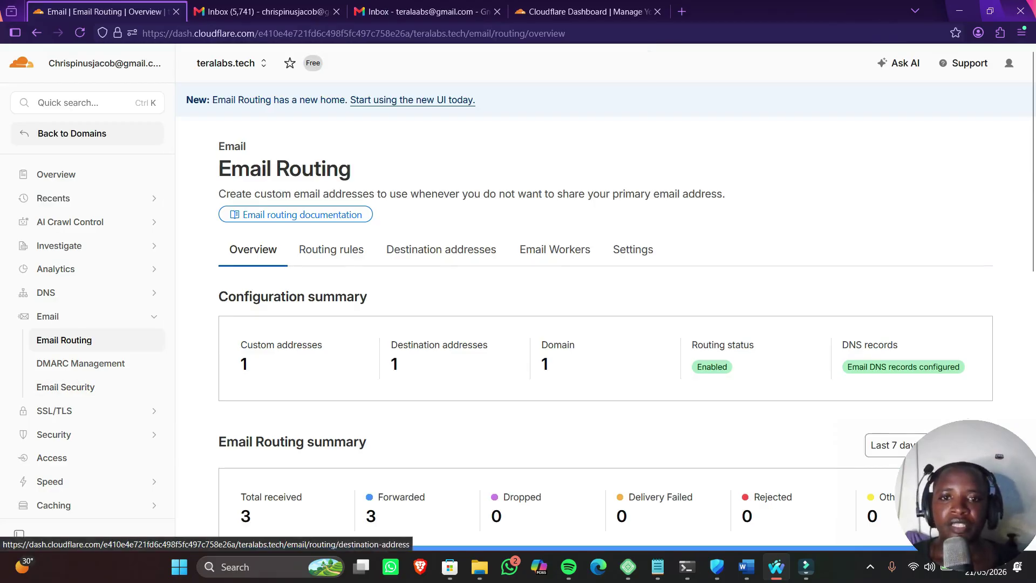
{"action": "left_click", "coordinate": [441, 250]}
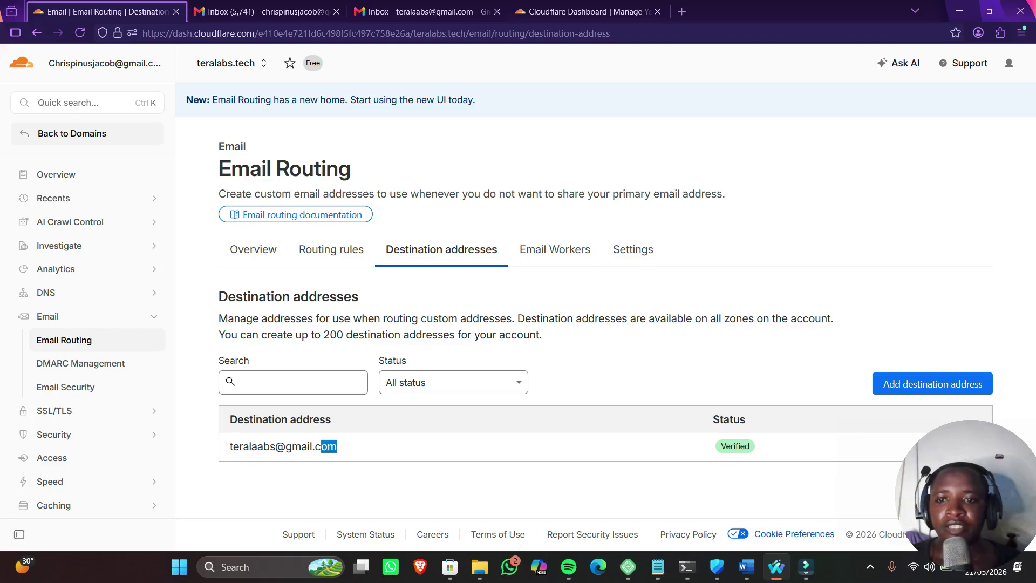
{"action": "left_click", "coordinate": [331, 249]}
{"action": "scroll", "coordinate": [331, 249], "scroll_direction": "down", "scroll_amount": 3}
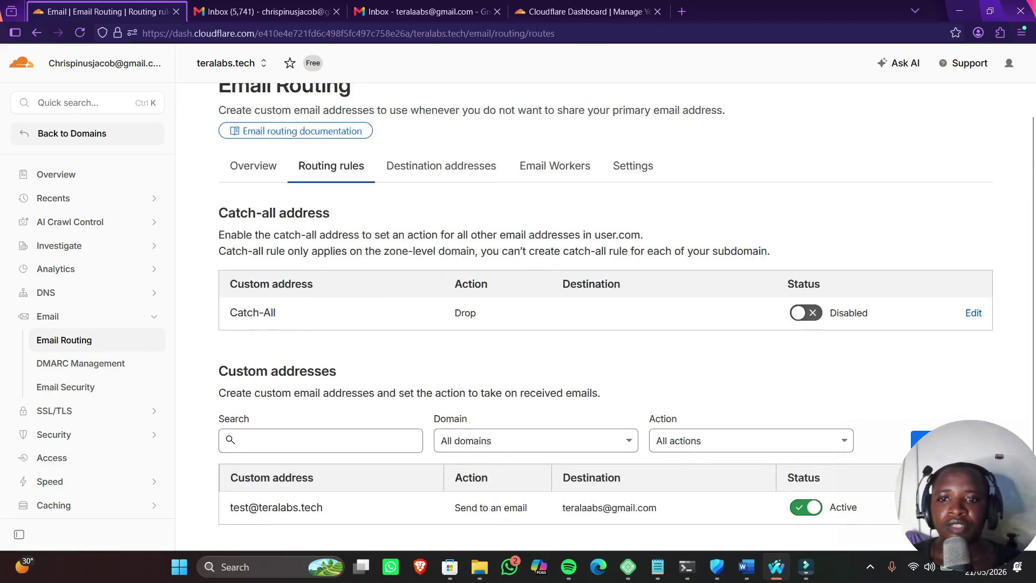
{"action": "left_click_drag", "start_coordinate": [231, 436], "coordinate": [322, 436]}
{"action": "right_click", "coordinate": [248, 436]}
{"action": "left_click", "coordinate": [302, 258]}
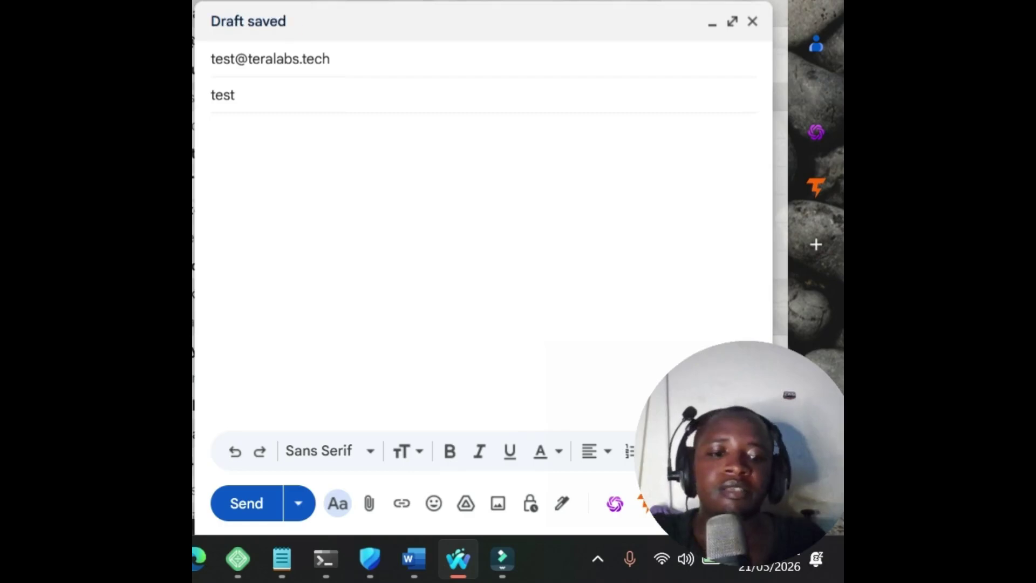
{"action": "type", "text": "hello "}
{"action": "type", "text": "World"}
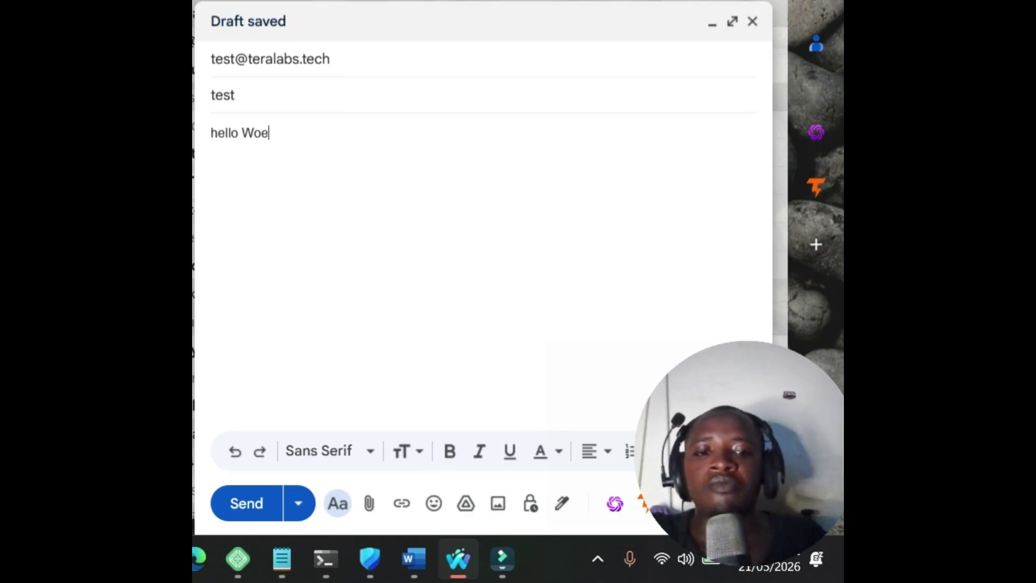
{"action": "key", "text": "BackSpace"}
{"action": "key", "text": "BackSpace"}
{"action": "key", "text": "BackSpace"}
{"action": "type", "text": "rld"}
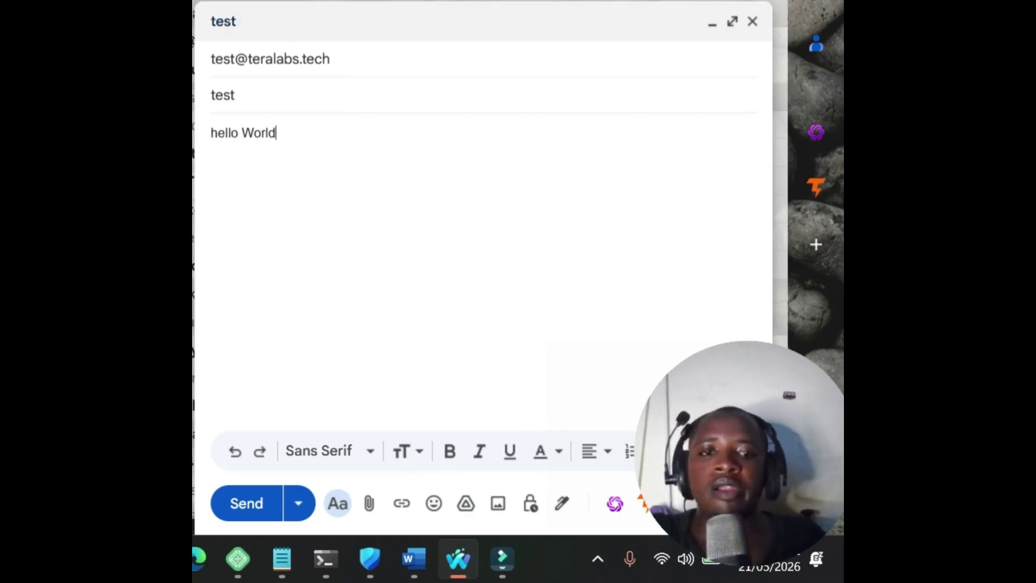
{"action": "key", "text": "ctrl+Return"}
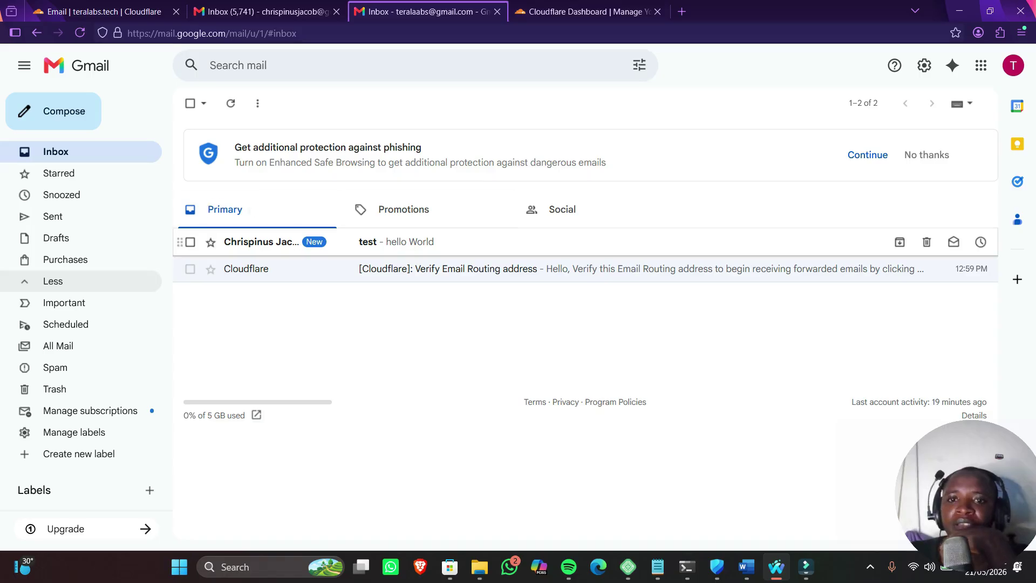
{"action": "left_click", "coordinate": [393, 242]}
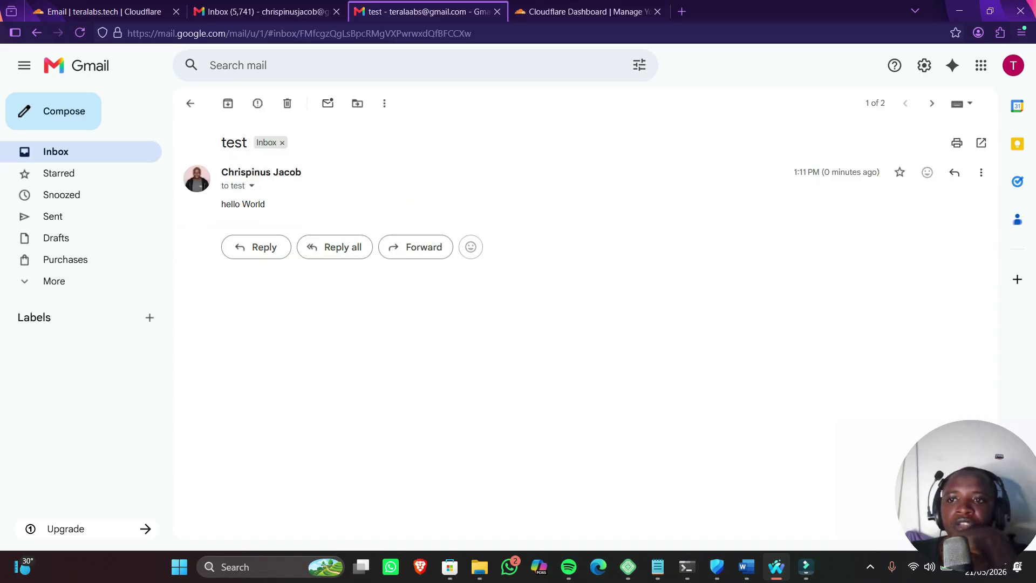
{"action": "left_click", "coordinate": [190, 103]}
{"action": "left_click", "coordinate": [402, 242]}
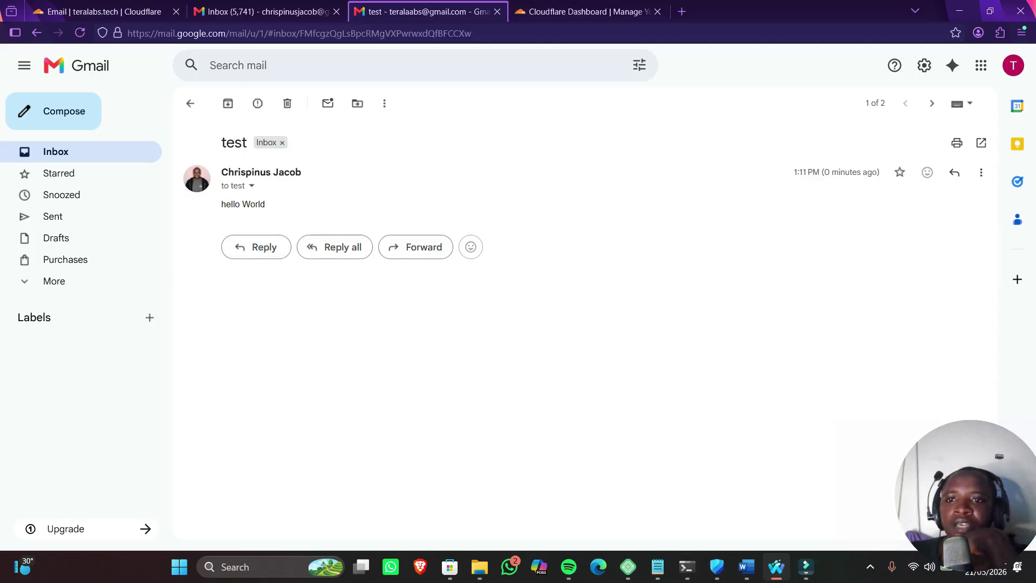
{"action": "left_click", "coordinate": [252, 185]}
{"action": "left_click_drag", "start_coordinate": [406, 207], "coordinate": [481, 320]}
{"action": "left_click", "coordinate": [464, 271]}
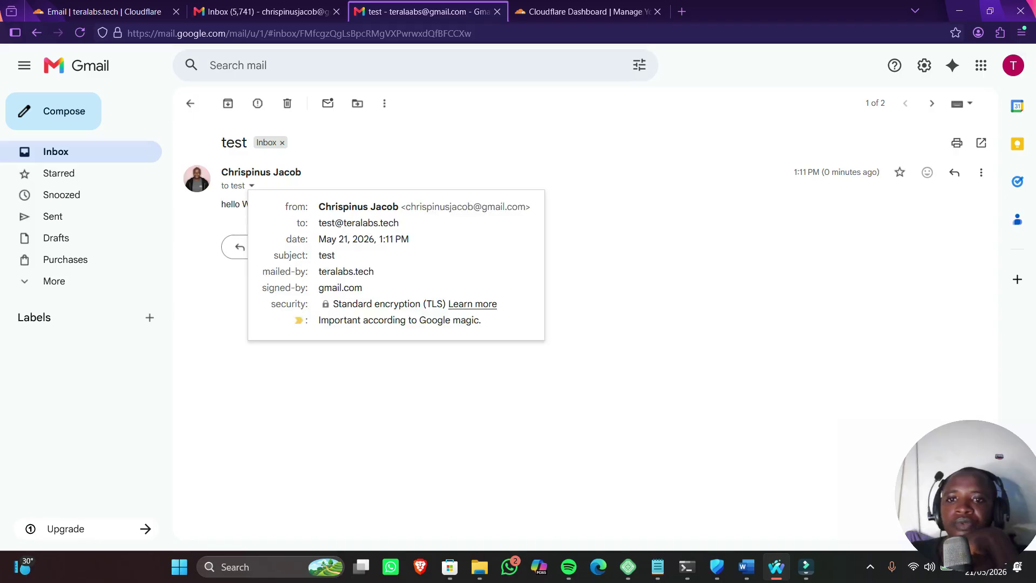
{"action": "left_click_drag", "start_coordinate": [343, 223], "coordinate": [398, 223]}
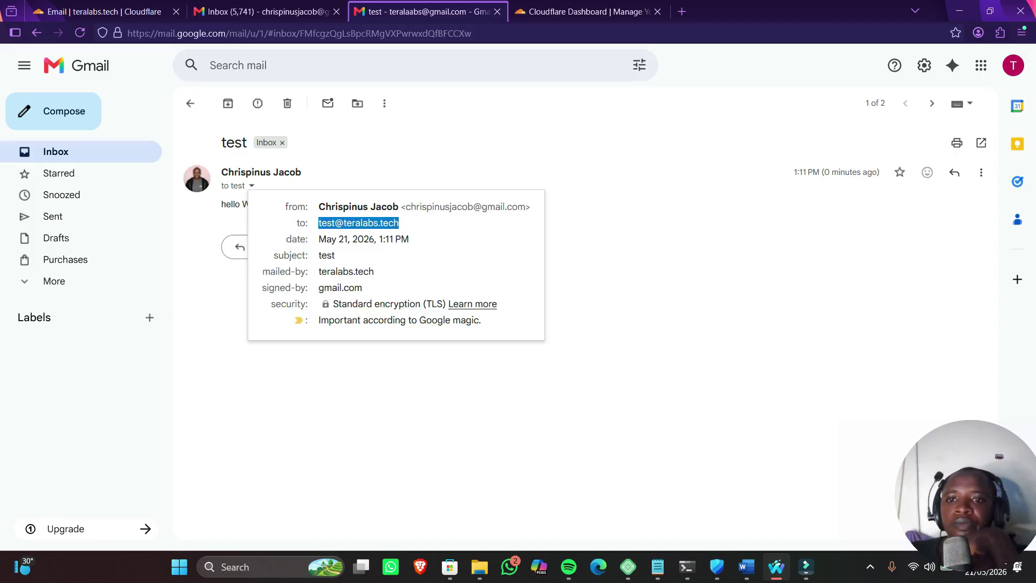
{"action": "left_click_drag", "start_coordinate": [318, 271], "coordinate": [374, 271]}
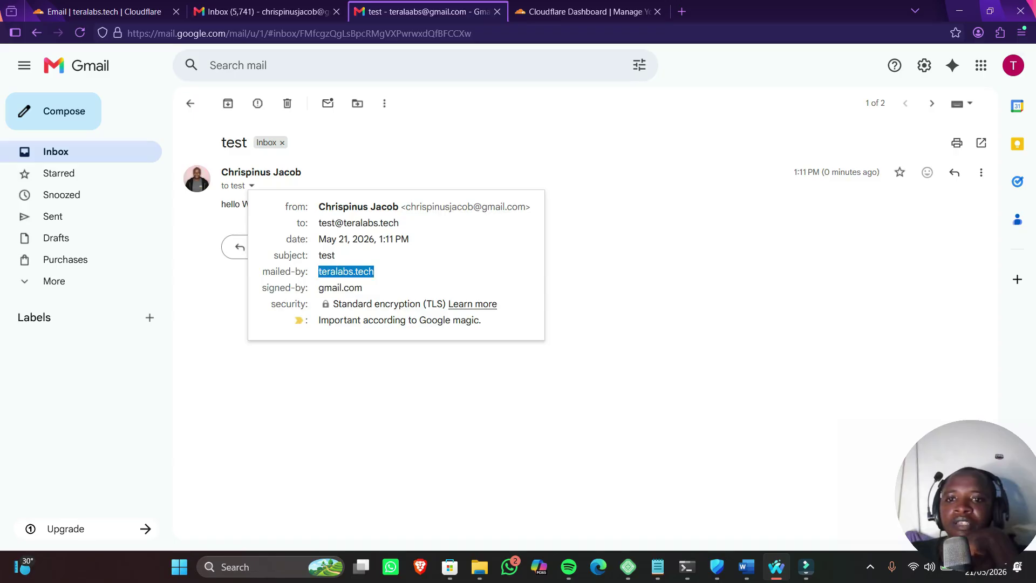
{"action": "key", "text": "Escape"}
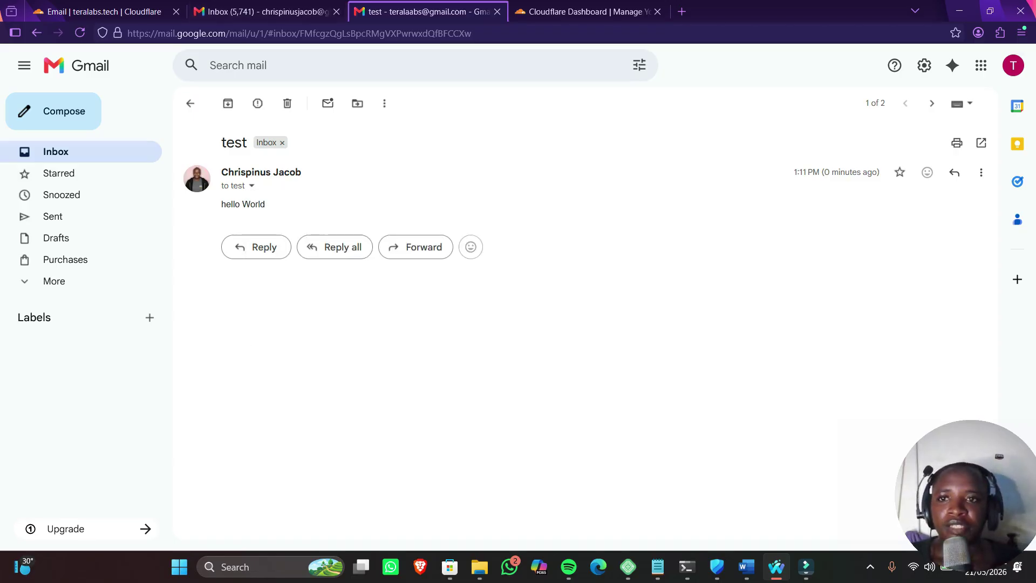
{"action": "left_click", "coordinate": [583, 12]}
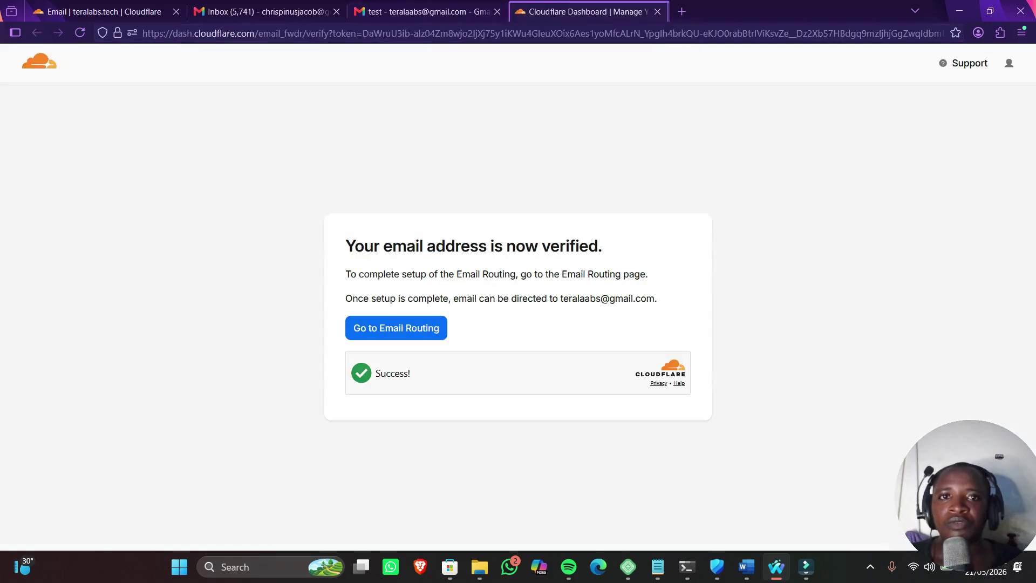
Load brevo.com in the current Waterfox tab
{"action": "left_click", "coordinate": [426, 11]}
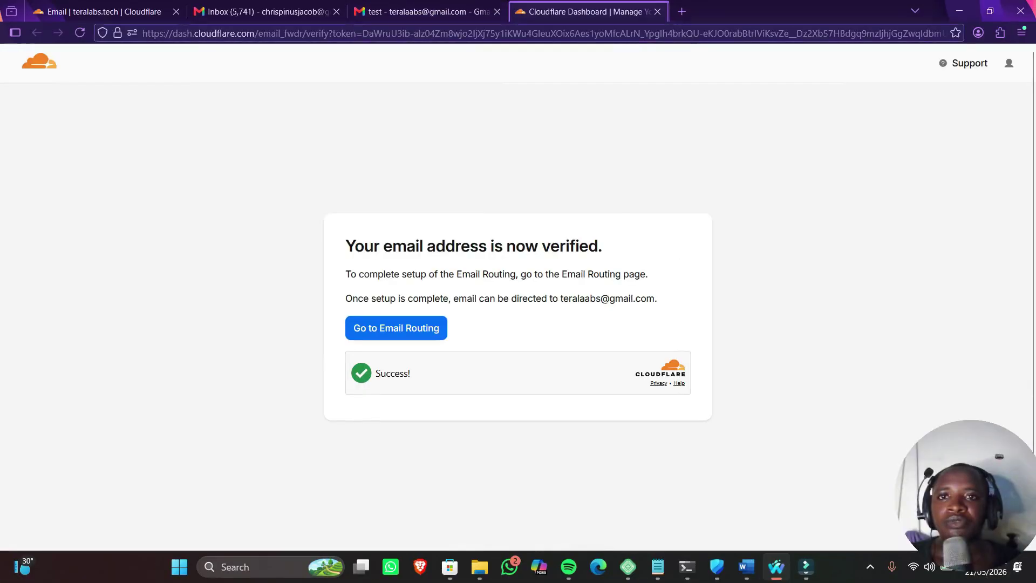
{"action": "left_click", "coordinate": [518, 34]}
{"action": "type", "text": "br"}
{"action": "key", "text": "BackSpace"}
{"action": "key", "text": "BackSpace"}
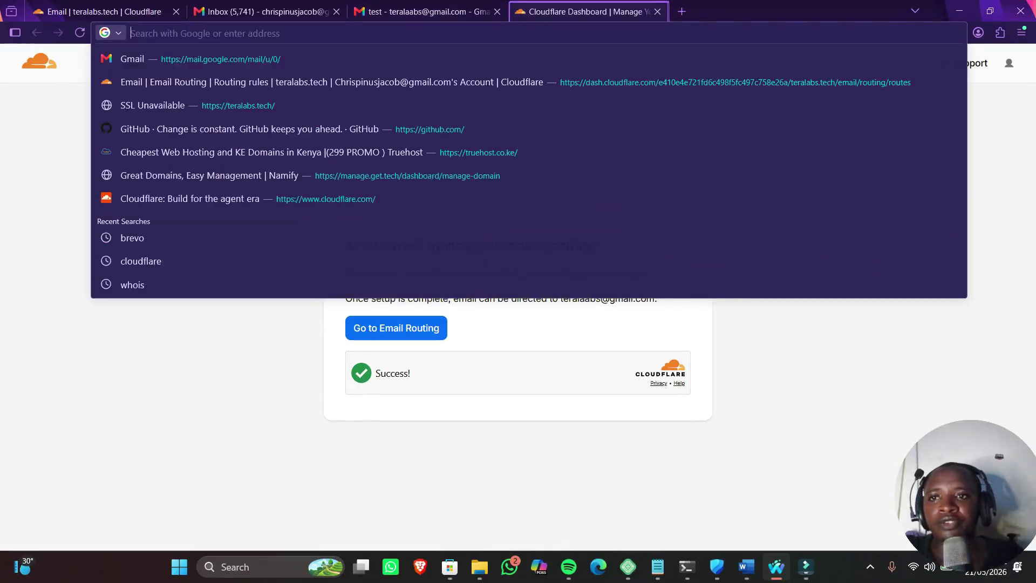
{"action": "type", "text": "brevo.com"}
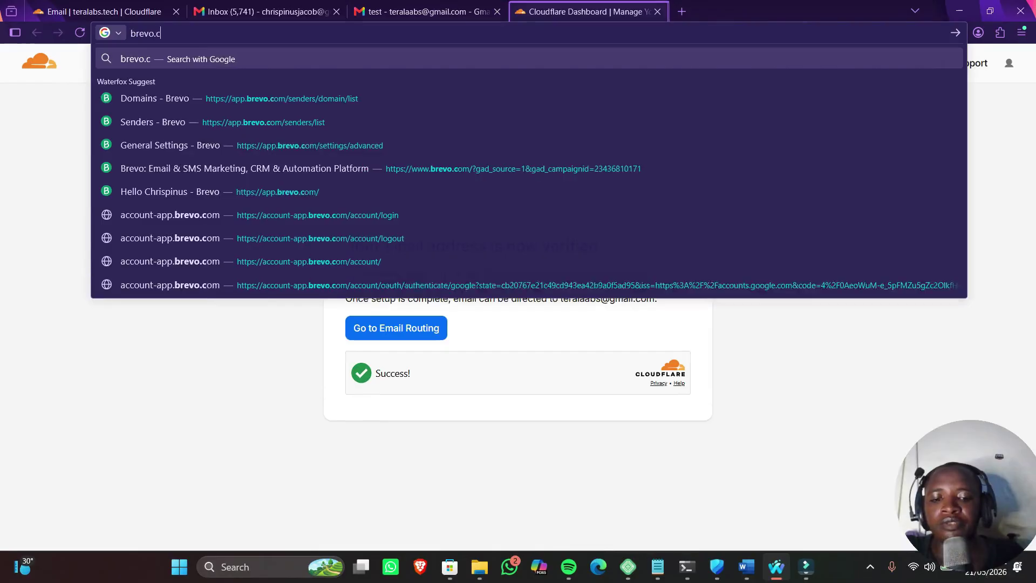
{"action": "key", "text": "Return"}
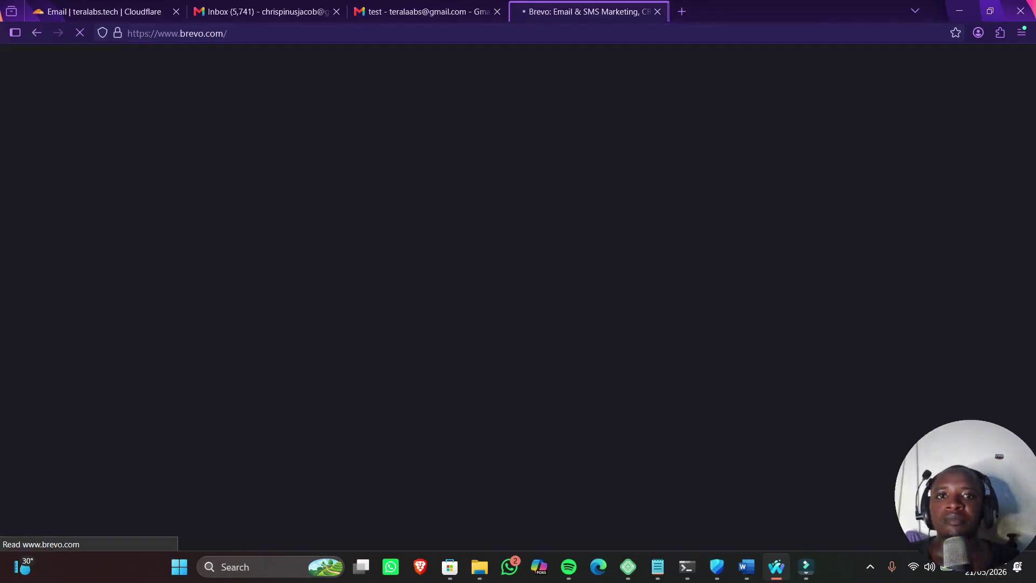
Sign in to Brevo with the Google account, retrying after the error, and open Settings
{"action": "scroll", "coordinate": [518, 323], "scroll_direction": "down", "scroll_amount": 5}
{"action": "scroll", "coordinate": [518, 324], "scroll_direction": "up", "scroll_amount": 5}
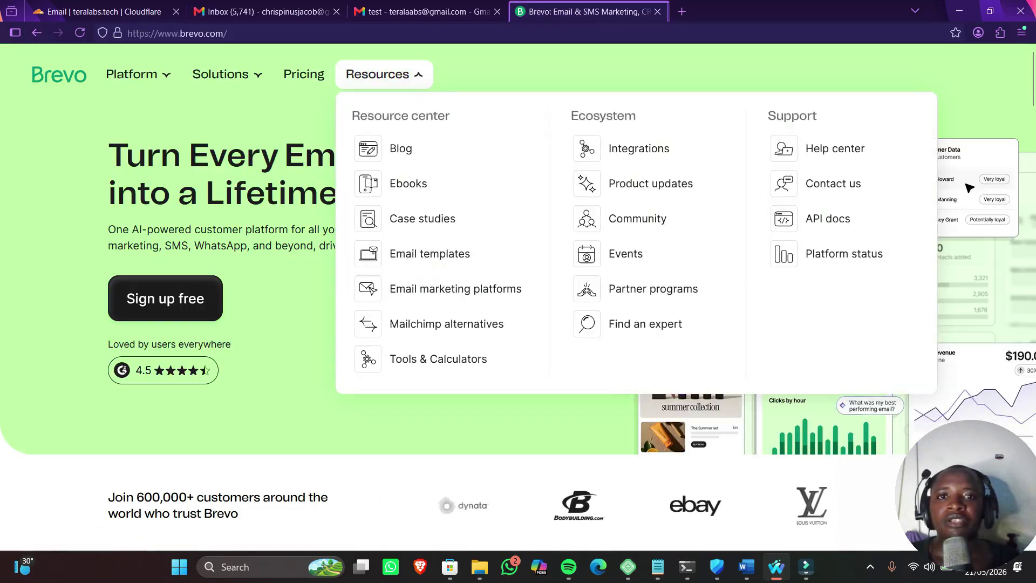
{"action": "scroll", "coordinate": [518, 324], "scroll_direction": "down", "scroll_amount": 5}
{"action": "scroll", "coordinate": [518, 323], "scroll_direction": "up", "scroll_amount": 5}
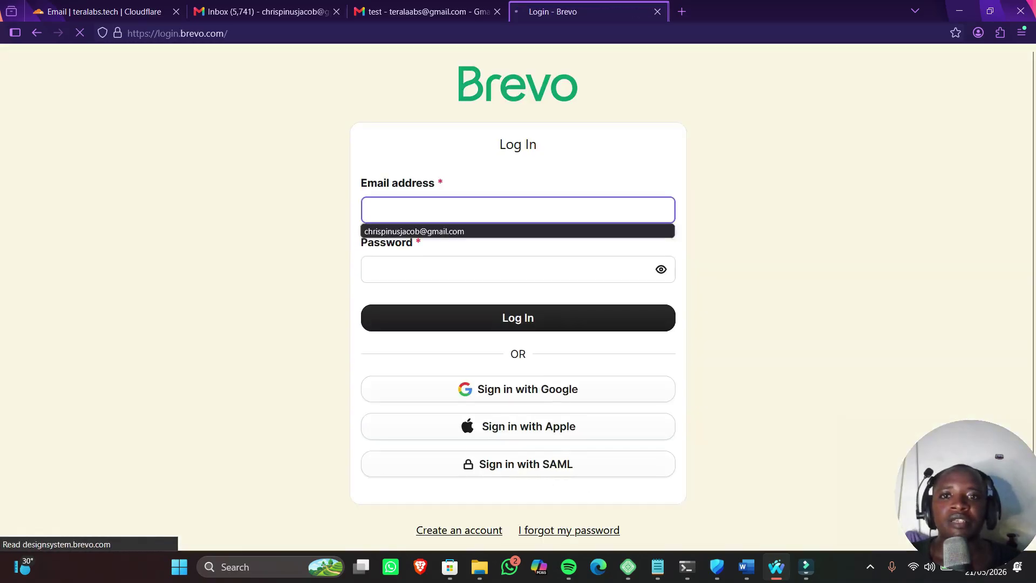
{"action": "left_click", "coordinate": [518, 389]}
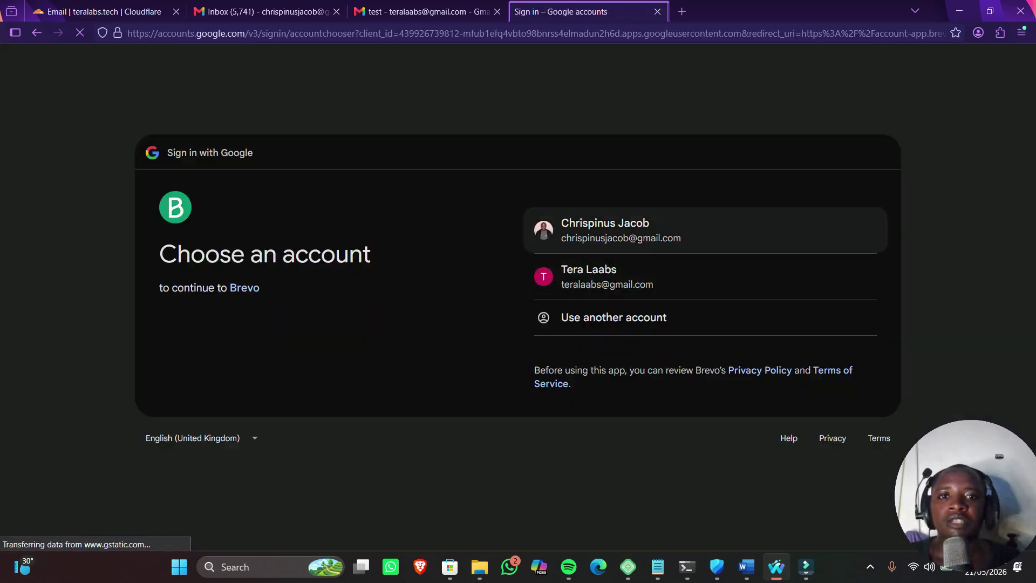
{"action": "triple_click", "coordinate": [591, 223]}
{"action": "left_click", "coordinate": [603, 325]}
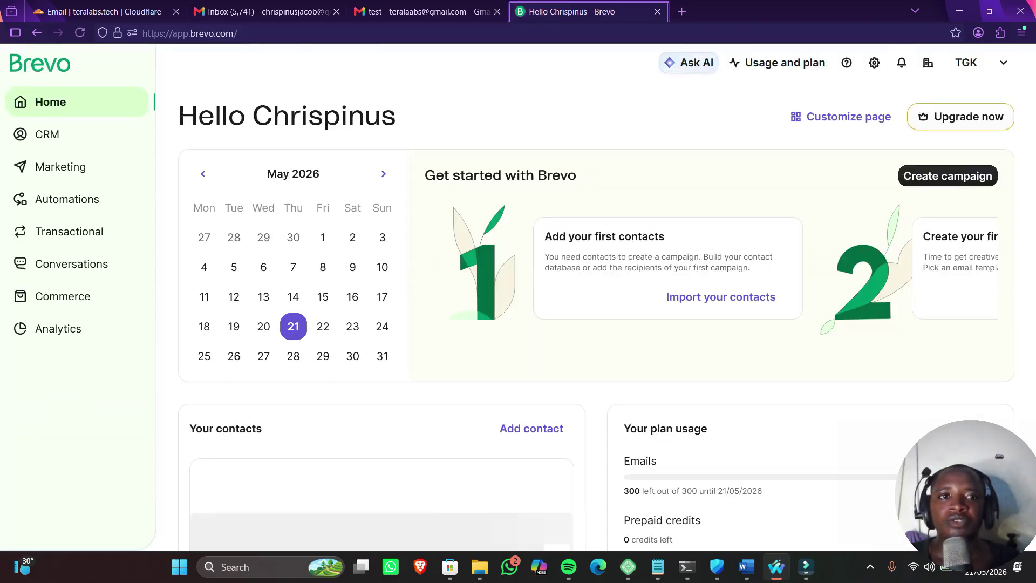
{"action": "left_click", "coordinate": [874, 62]}
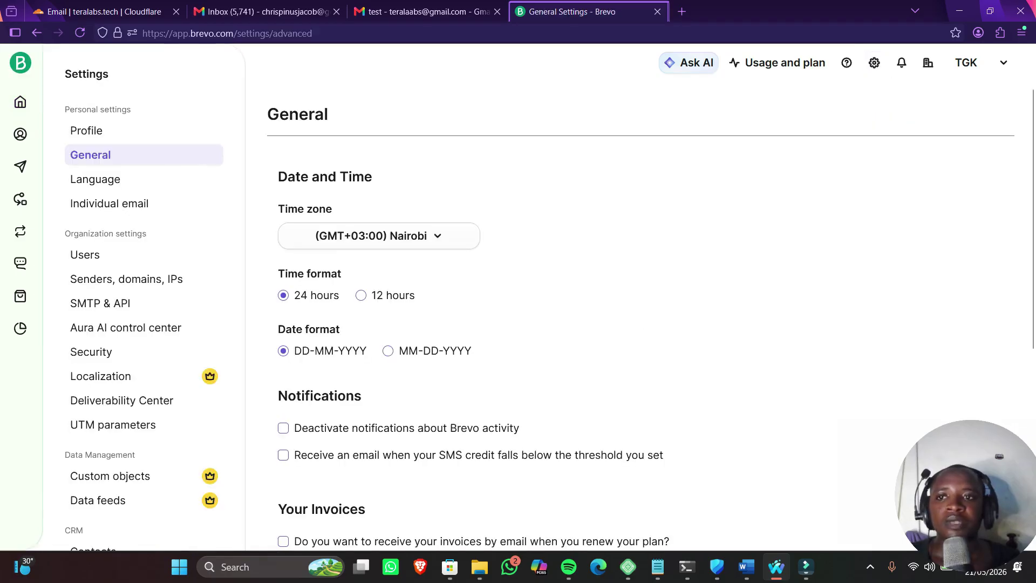
Add teralabs.tech as a new domain under Senders, domains, IPs > Domains
{"action": "left_click", "coordinate": [128, 279]}
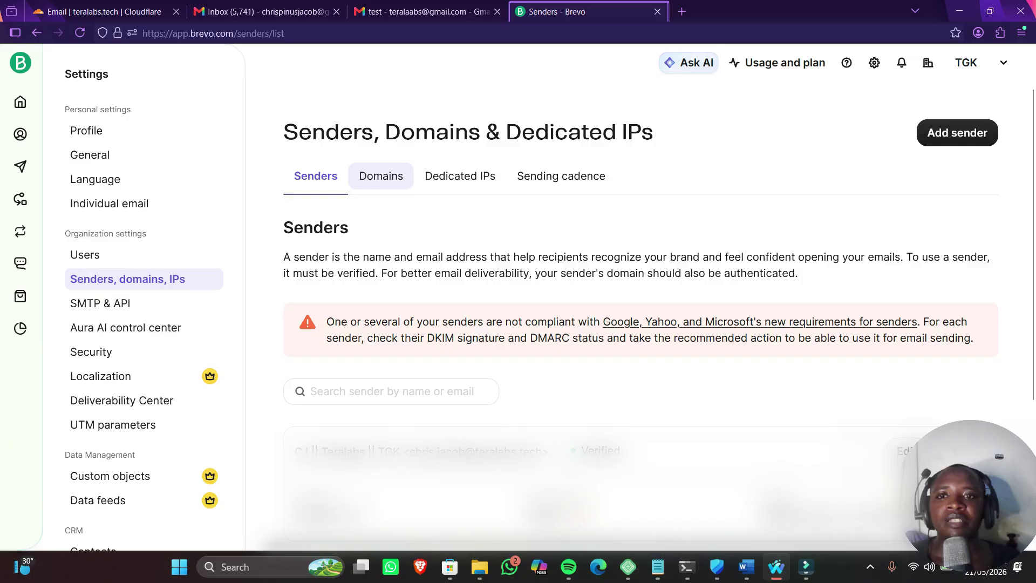
{"action": "left_click", "coordinate": [381, 176]}
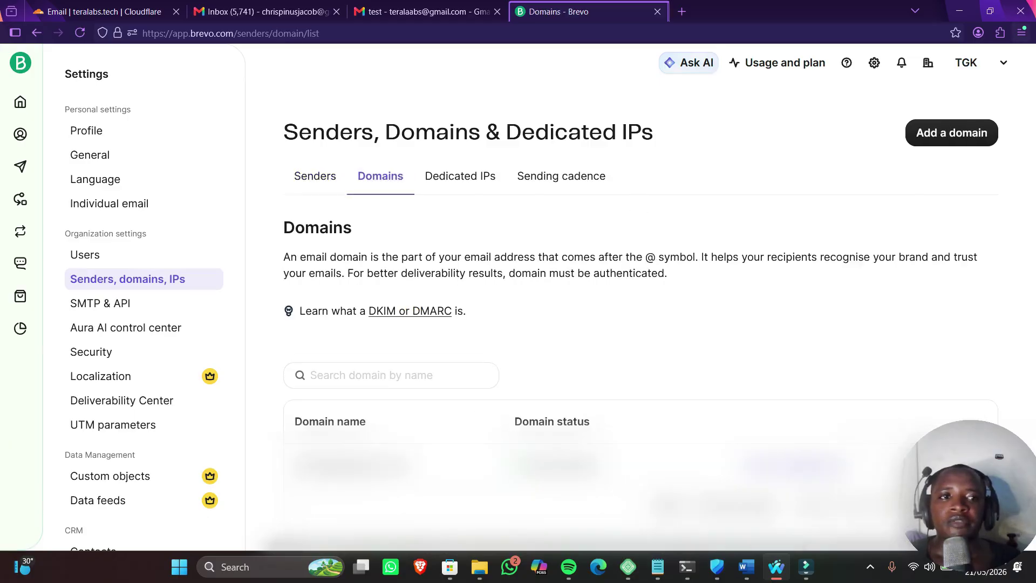
{"action": "left_click", "coordinate": [951, 133]}
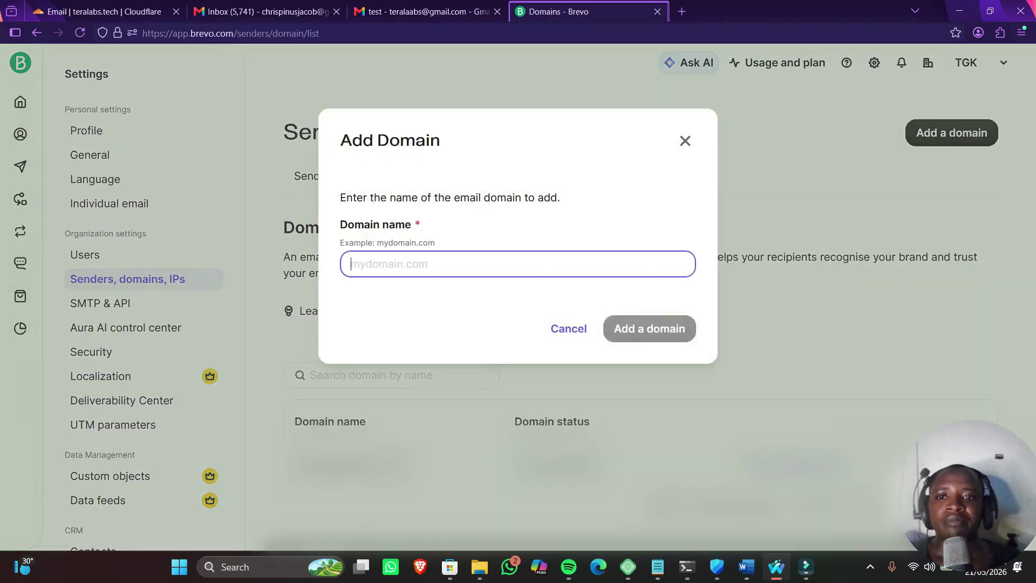
{"action": "type", "text": "teralabs.tech"}
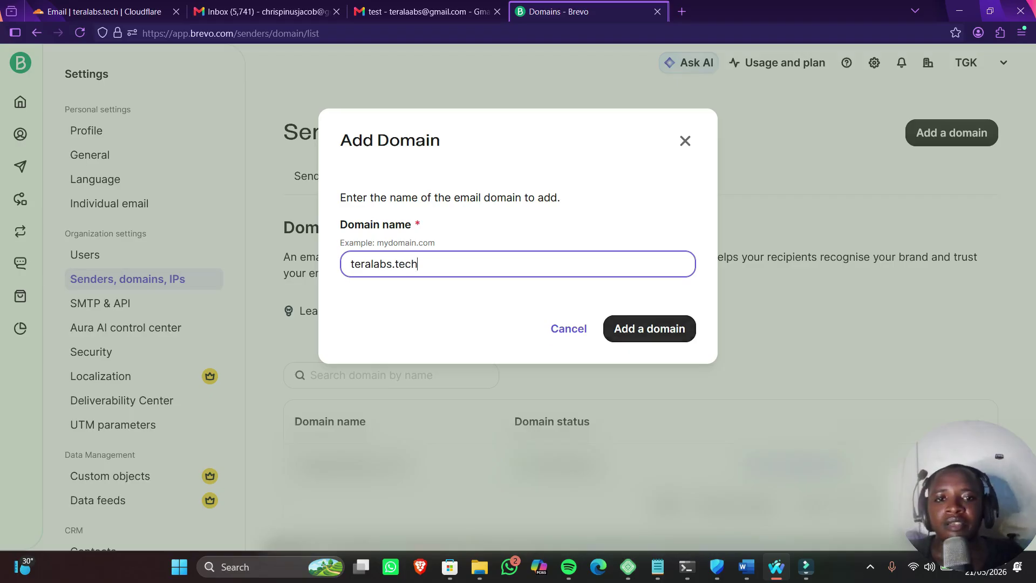
{"action": "key", "text": "Return"}
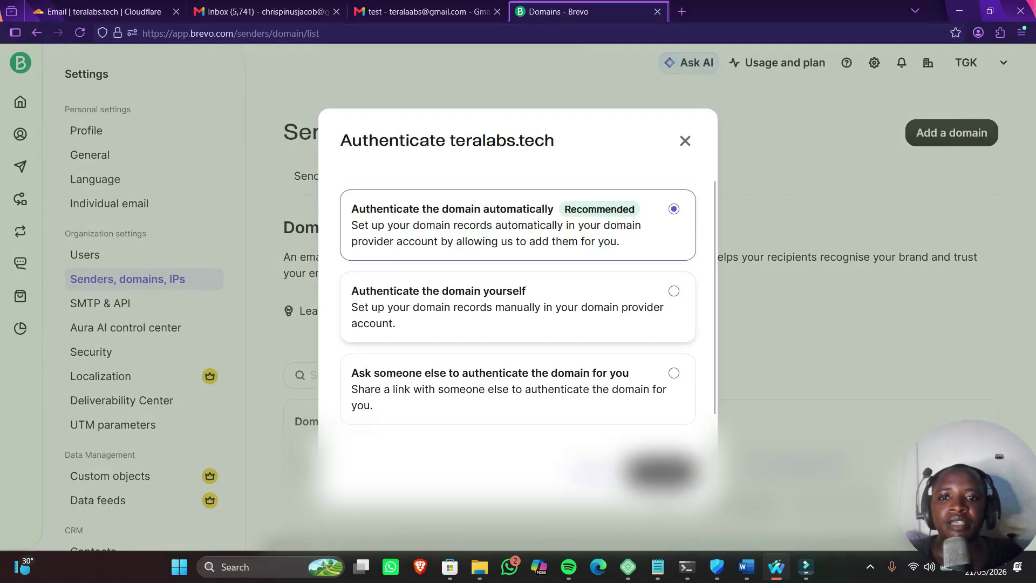
Choose automatic domain authentication and sign in to Cloudflare to approve the records
{"action": "left_click_drag", "start_coordinate": [394, 209], "coordinate": [634, 225]}
{"action": "left_click_drag", "start_coordinate": [351, 291], "coordinate": [621, 307]}
{"action": "left_click_drag", "start_coordinate": [603, 241], "coordinate": [620, 241]}
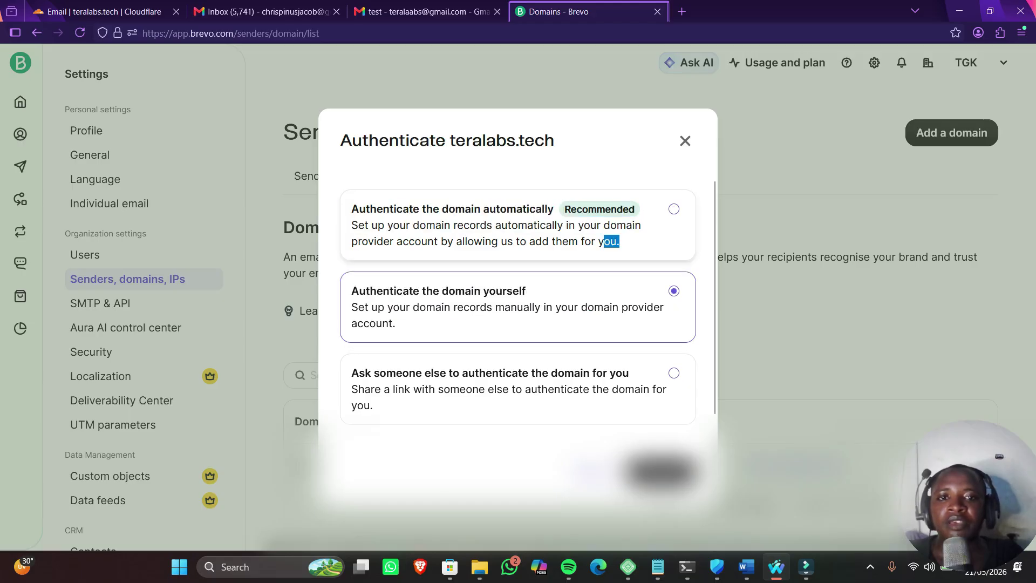
{"action": "left_click", "coordinate": [615, 241]}
{"action": "left_click", "coordinate": [661, 472]}
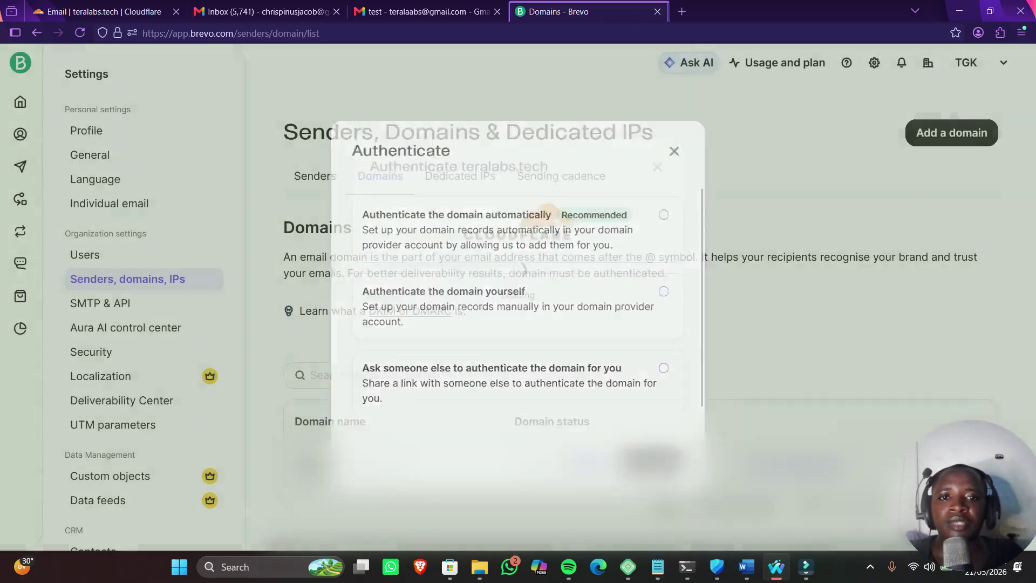
{"action": "left_click", "coordinate": [518, 268]}
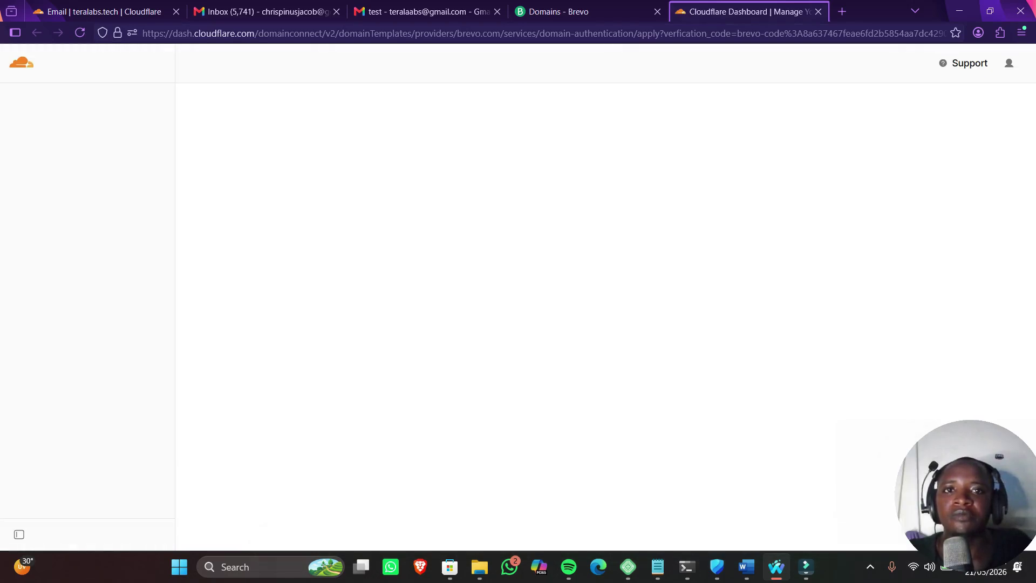
Review the TXT, DMARC and DKIM records and authorize them for teralabs.tech
{"action": "left_click_drag", "start_coordinate": [369, 259], "coordinate": [486, 350]}
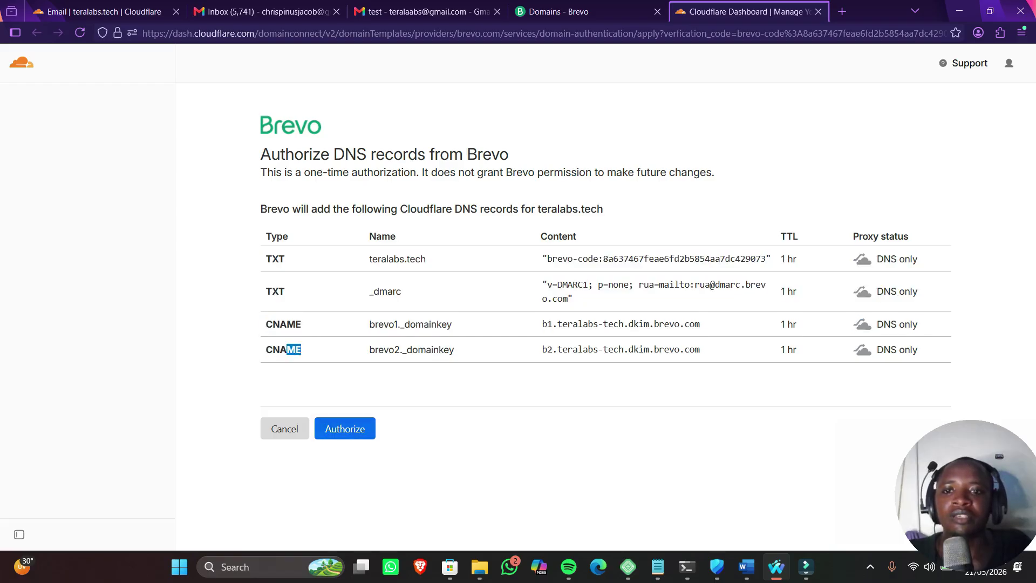
{"action": "left_click", "coordinate": [345, 429]}
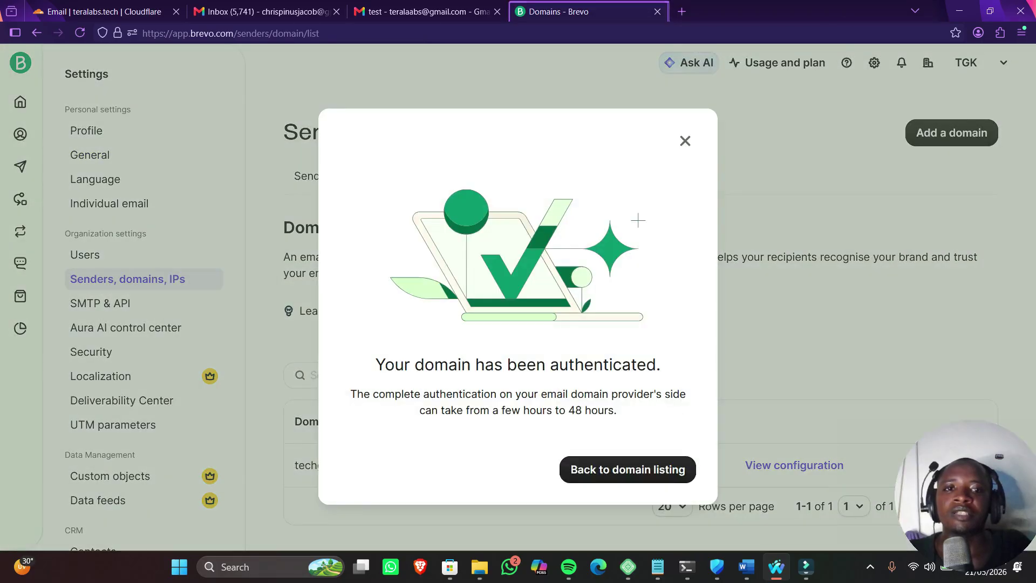
Close the confirmation, check teralabs.tech shows Authenticated, and open the Senders list
{"action": "left_click", "coordinate": [684, 141]}
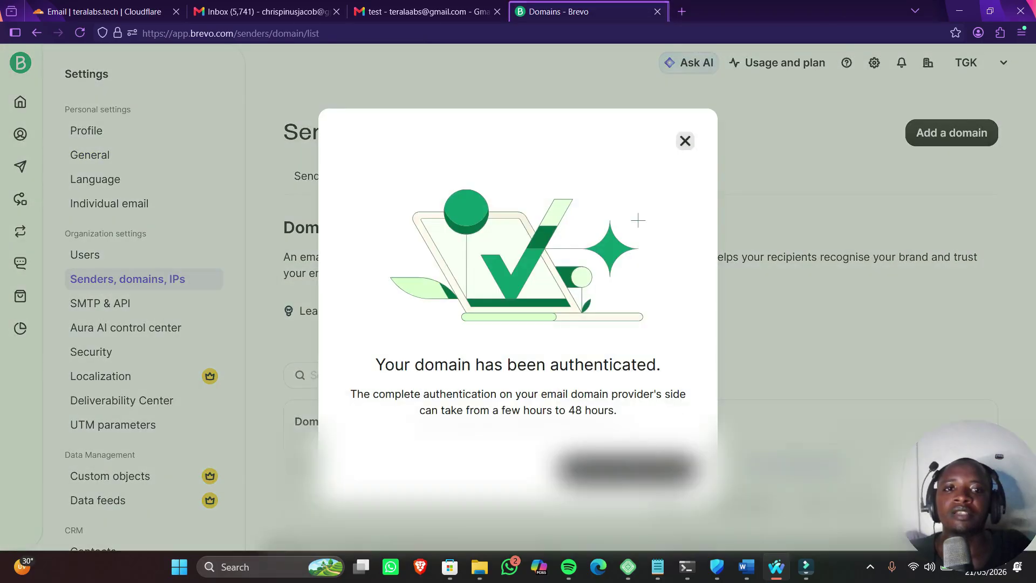
{"action": "scroll", "coordinate": [612, 435], "scroll_direction": "down", "scroll_amount": 2}
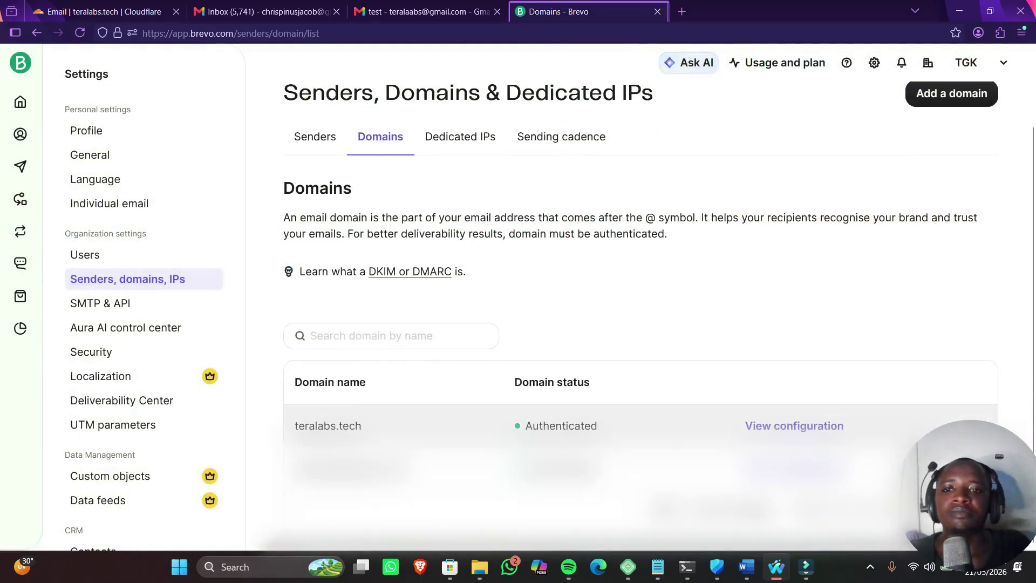
{"action": "left_click_drag", "start_coordinate": [363, 426], "coordinate": [294, 426]}
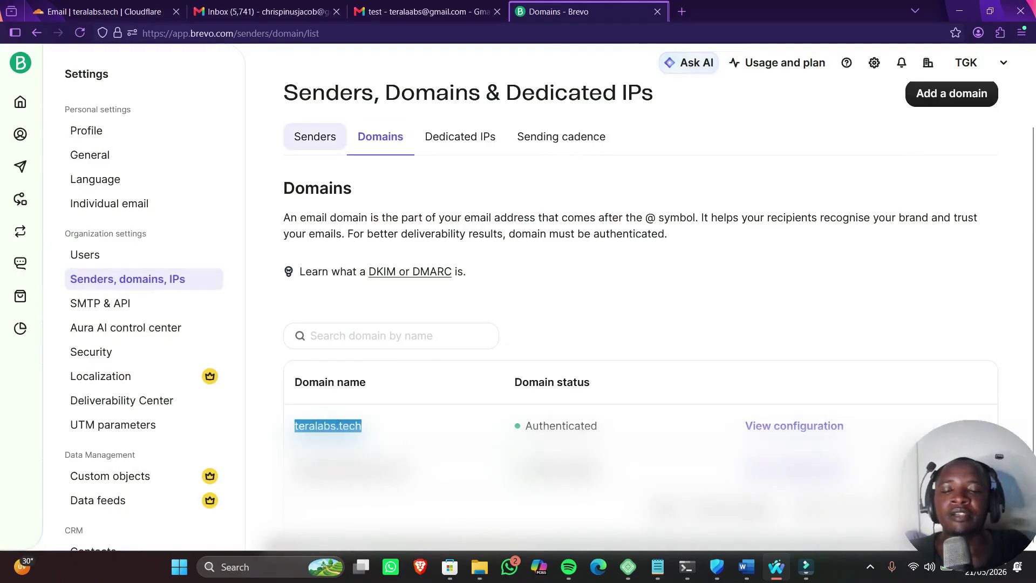
{"action": "left_click", "coordinate": [315, 136]}
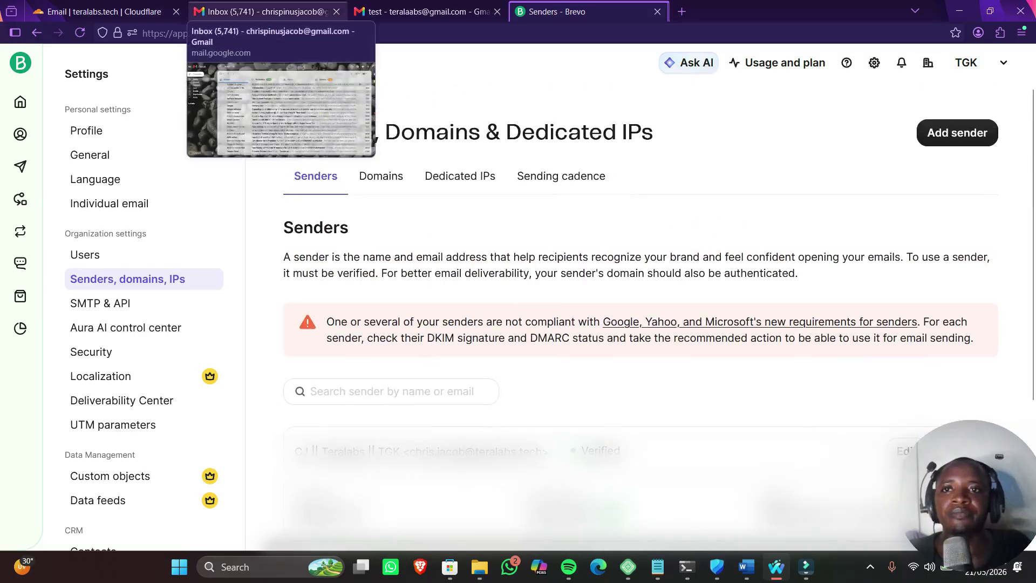
{"action": "left_click", "coordinate": [97, 11]}
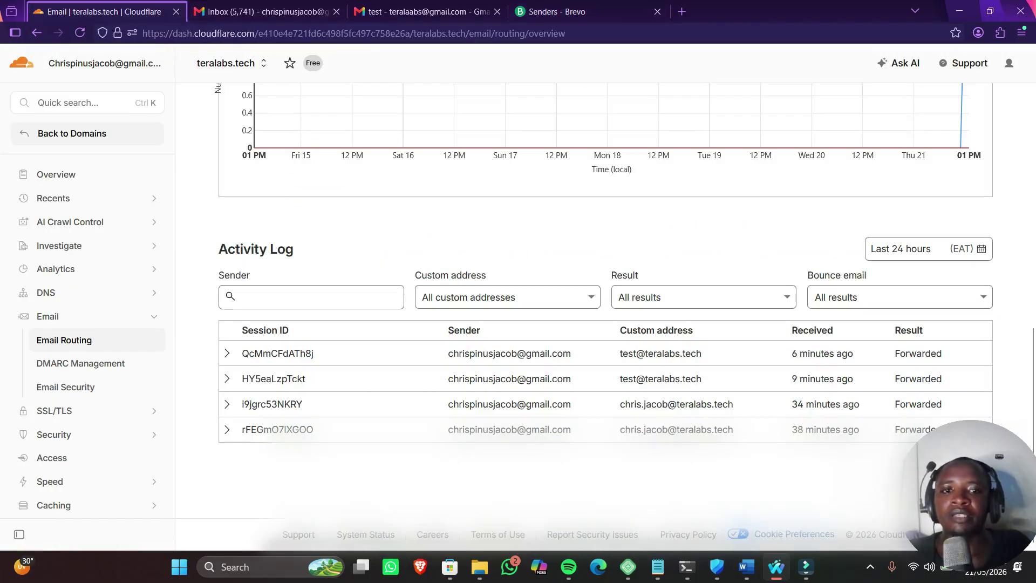
{"action": "left_click_drag", "start_coordinate": [618, 353], "coordinate": [706, 335]}
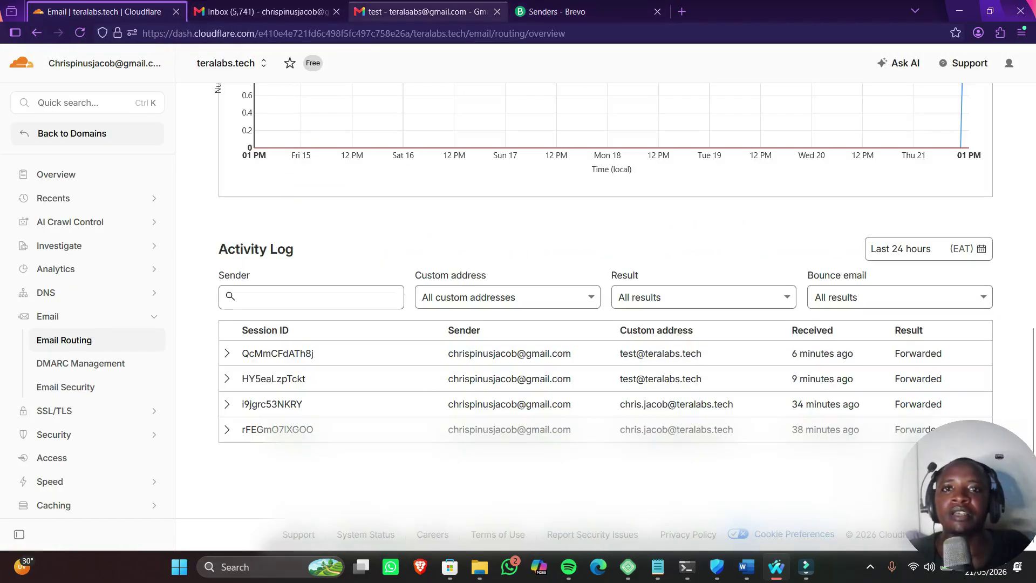
{"action": "left_click", "coordinate": [550, 12]}
{"action": "scroll", "coordinate": [641, 324], "scroll_direction": "down", "scroll_amount": 3}
{"action": "scroll", "coordinate": [640, 324], "scroll_direction": "up", "scroll_amount": 3}
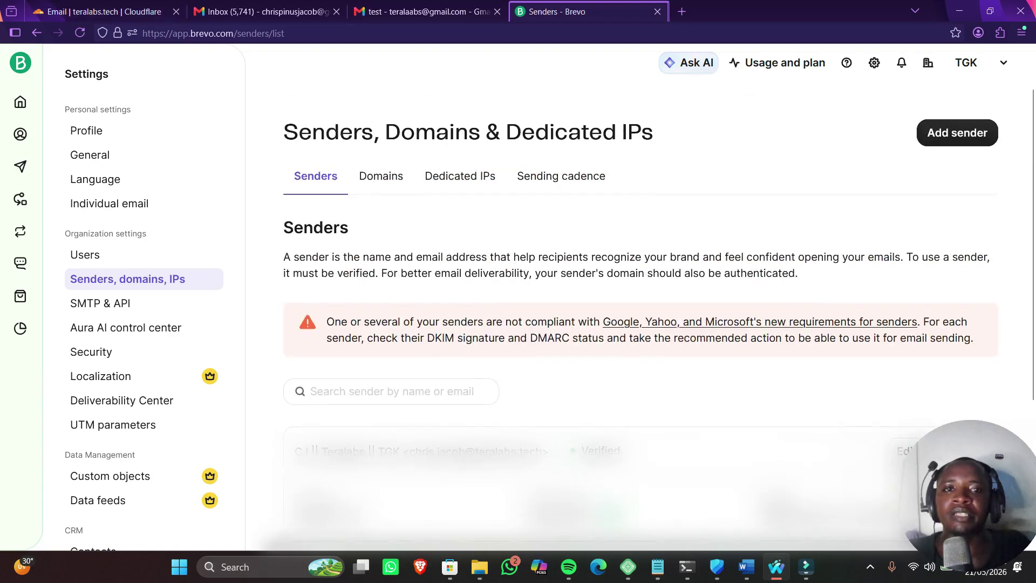
{"action": "left_click", "coordinate": [957, 133]}
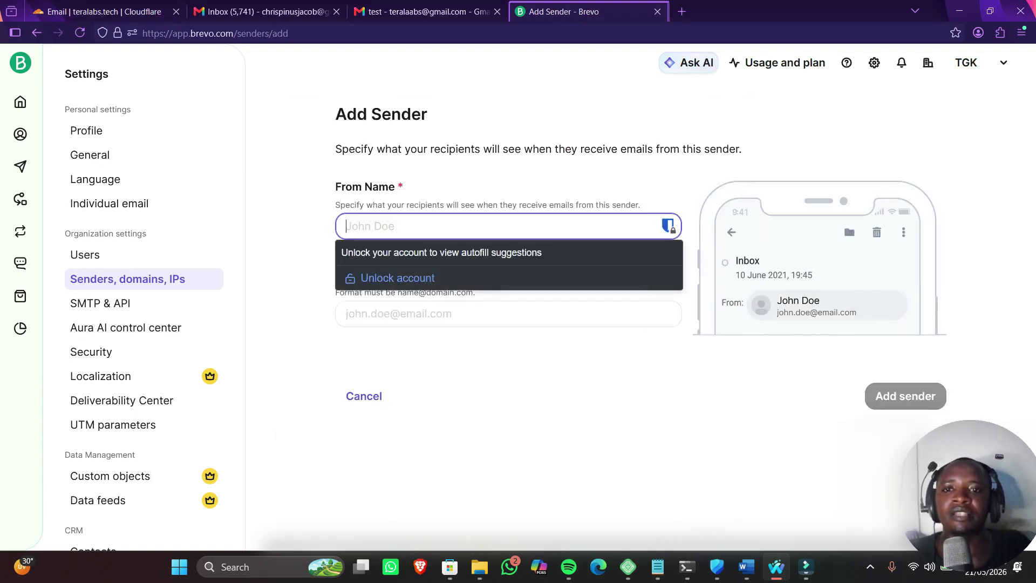
{"action": "type", "text": "teralabs"}
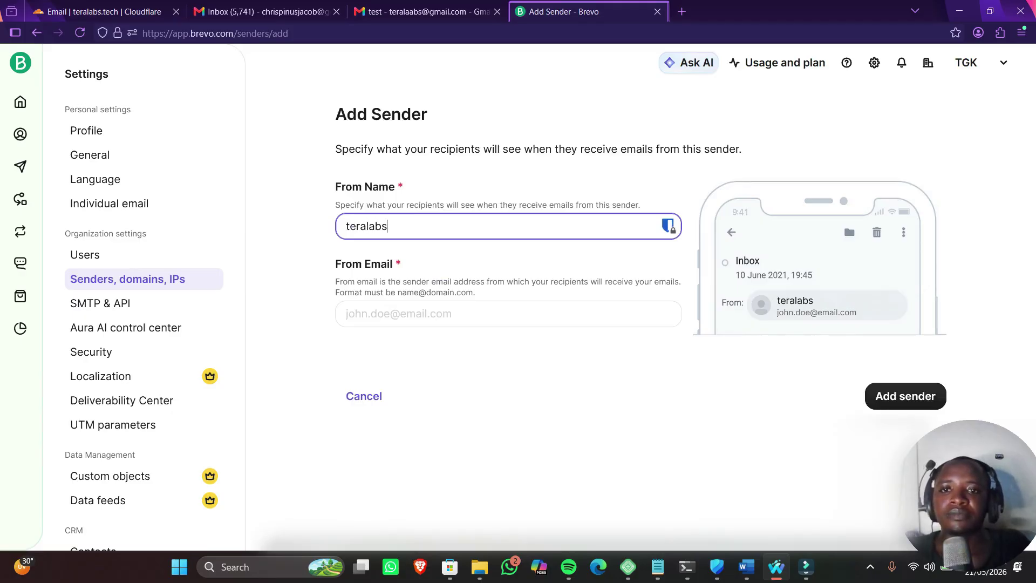
{"action": "key", "text": "ctrl+1"}
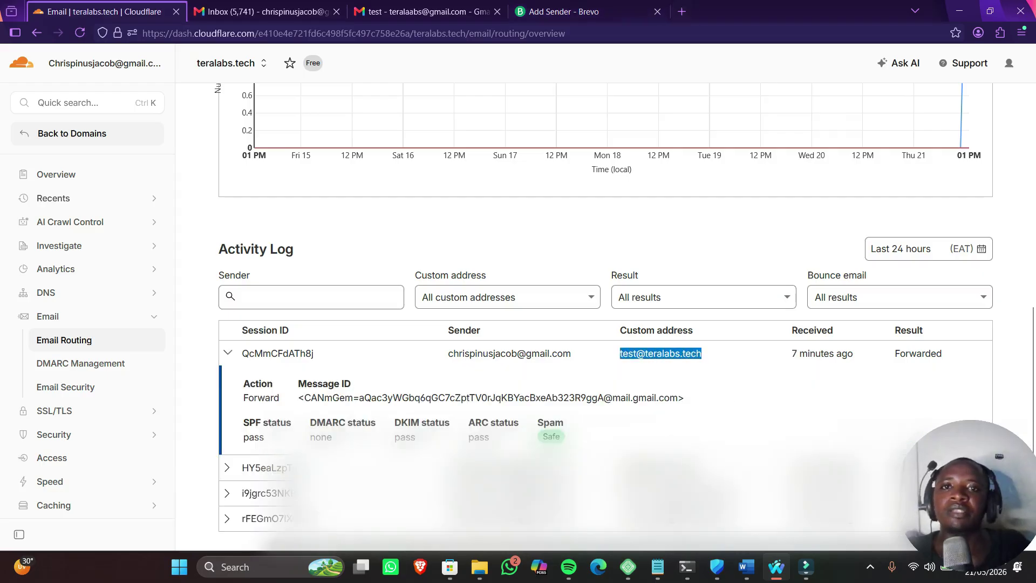
{"action": "left_click", "coordinate": [561, 11]}
{"action": "type", "text": "Chris"}
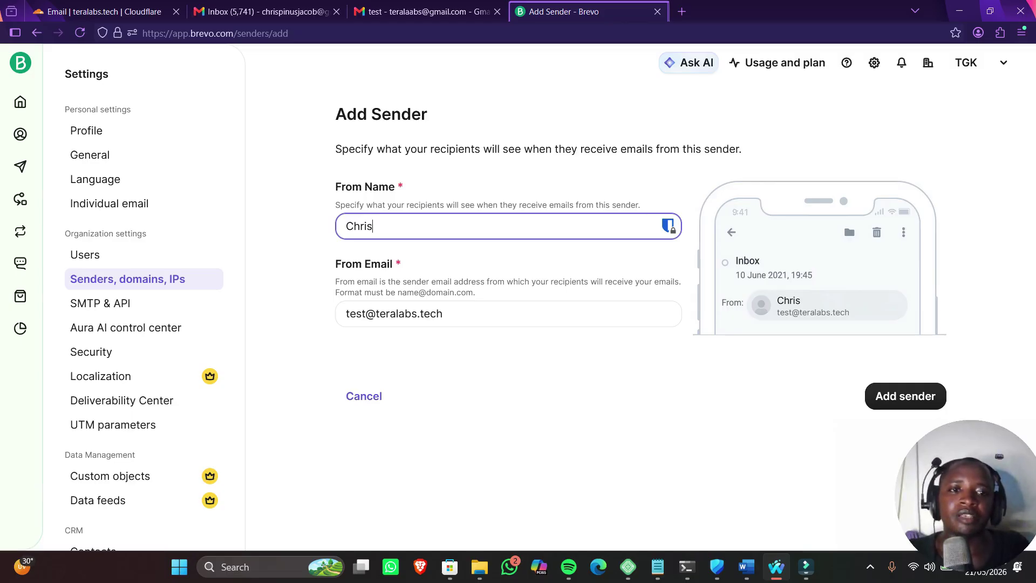
{"action": "left_click", "coordinate": [905, 397]}
{"action": "left_click", "coordinate": [905, 396]}
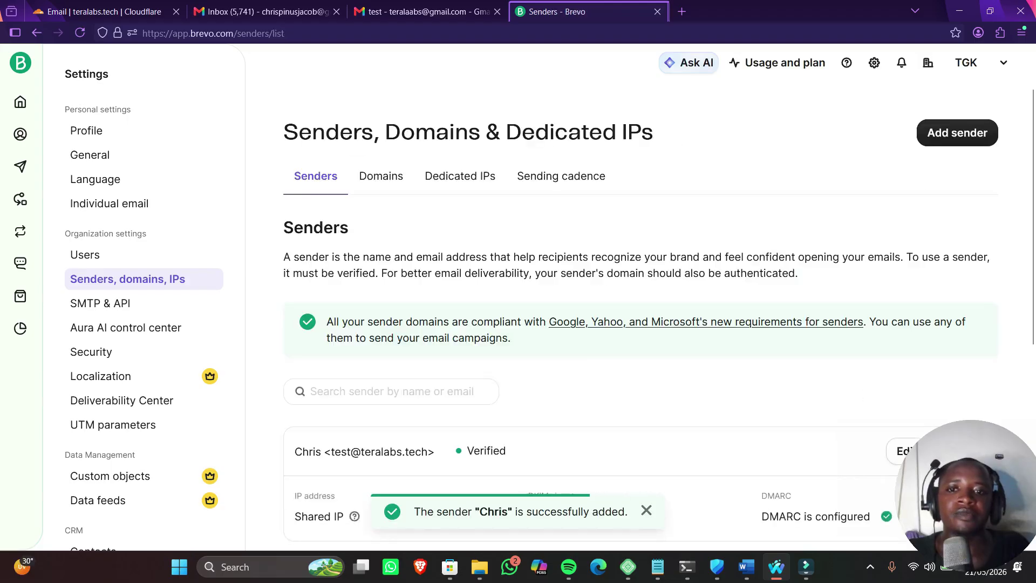
Review the new verified sender's DKIM and DMARC status, then go to SMTP & API
{"action": "scroll", "coordinate": [637, 302], "scroll_direction": "down", "scroll_amount": 3}
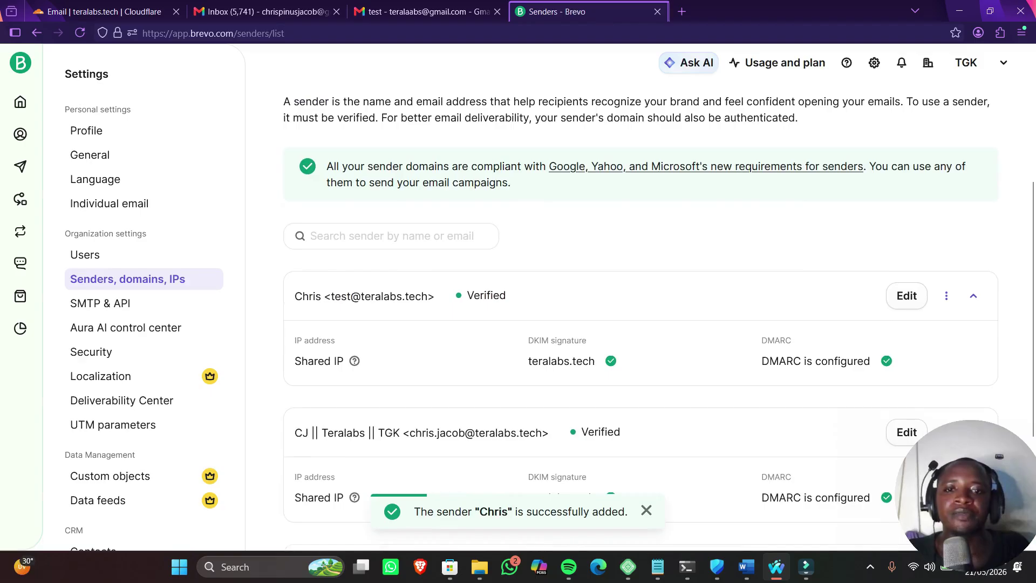
{"action": "scroll", "coordinate": [641, 315], "scroll_direction": "down", "scroll_amount": 2}
{"action": "scroll", "coordinate": [641, 313], "scroll_direction": "up", "scroll_amount": 2}
{"action": "left_click_drag", "start_coordinate": [324, 297], "coordinate": [863, 361]}
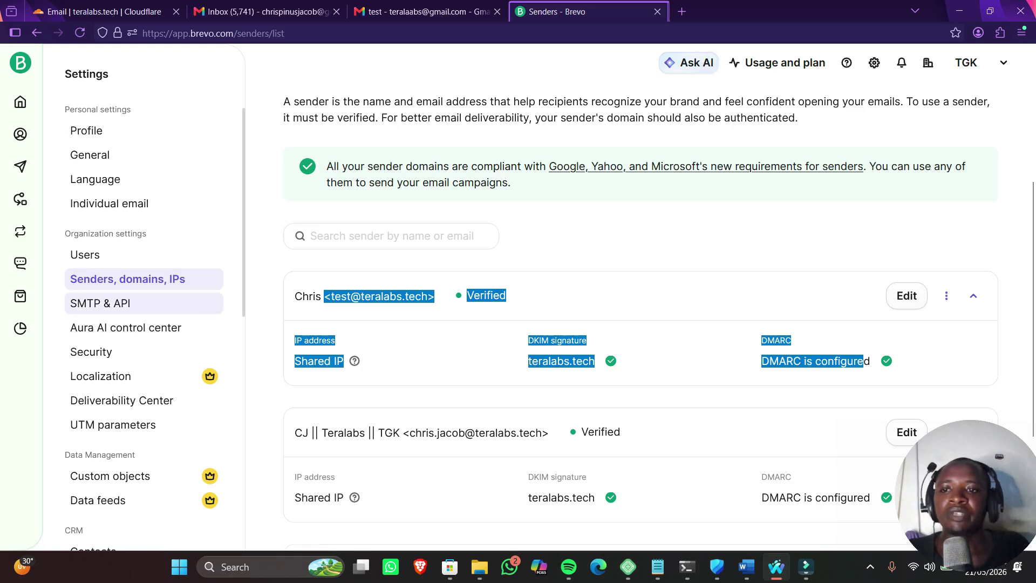
{"action": "left_click", "coordinate": [101, 303]}
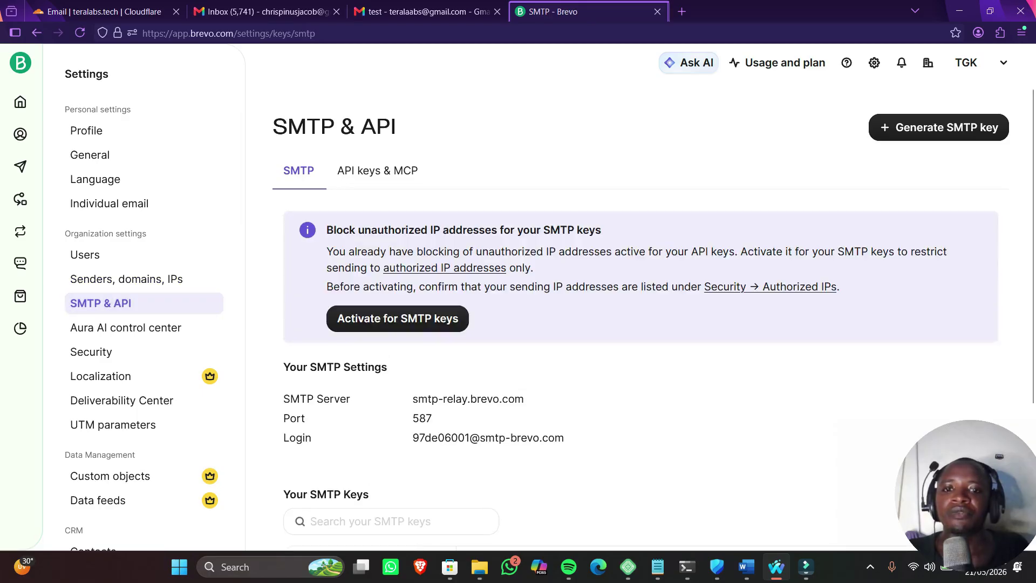
Copy SMTP server smtp-relay.brevo.com, port 587 and the login, then return to Gmail
{"action": "scroll", "coordinate": [653, 316], "scroll_direction": "down", "scroll_amount": 3}
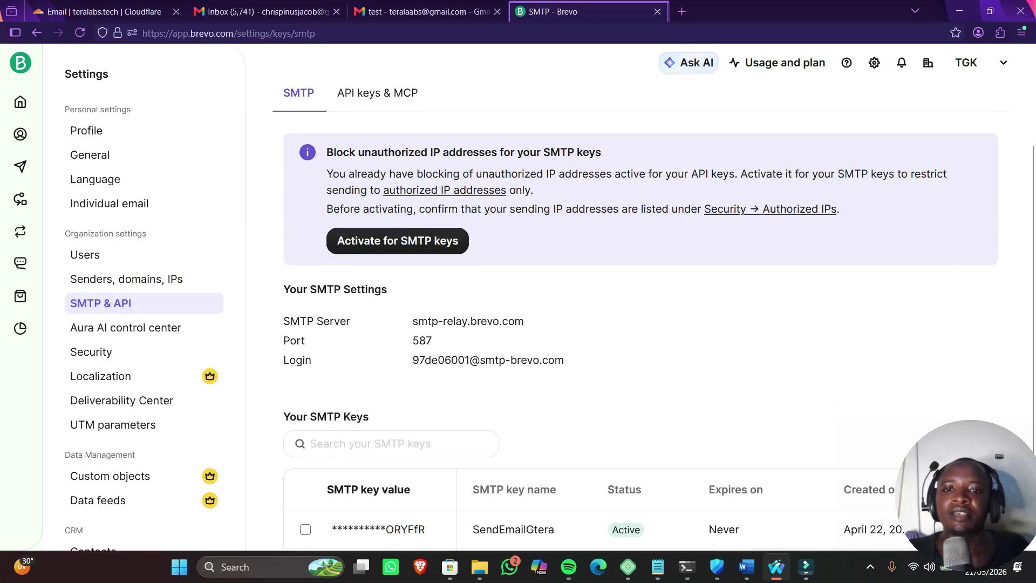
{"action": "scroll", "coordinate": [641, 324], "scroll_direction": "down", "scroll_amount": 3}
{"action": "left_click_drag", "start_coordinate": [524, 244], "coordinate": [413, 244]}
{"action": "double_click", "coordinate": [422, 262]}
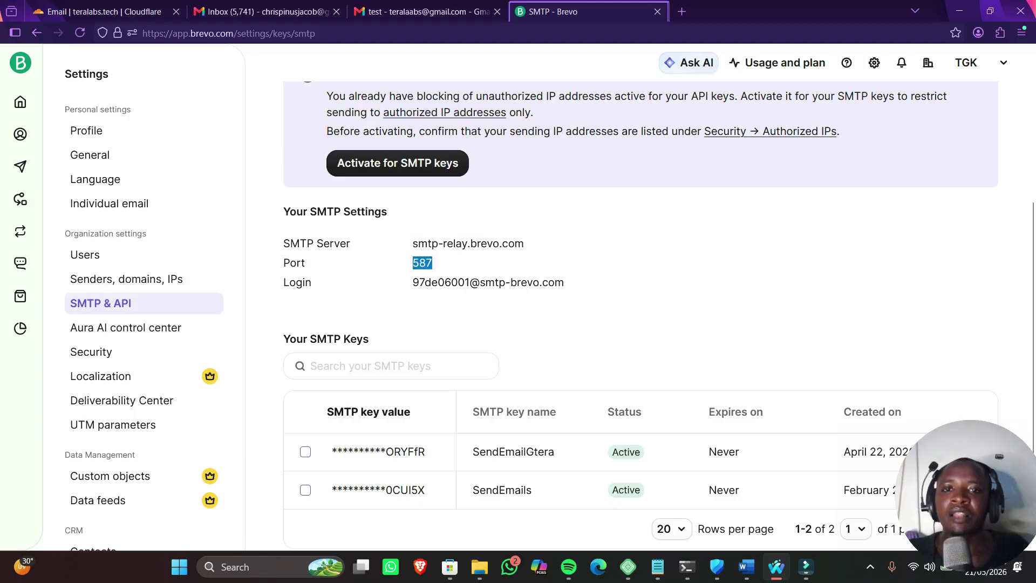
{"action": "left_click_drag", "start_coordinate": [564, 282], "coordinate": [413, 282]}
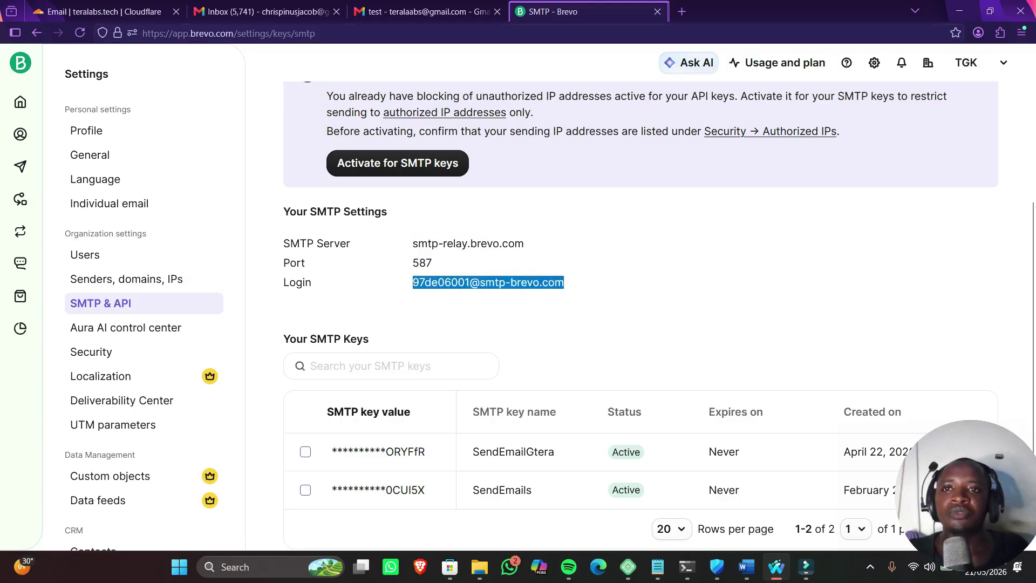
{"action": "left_click", "coordinate": [427, 11]}
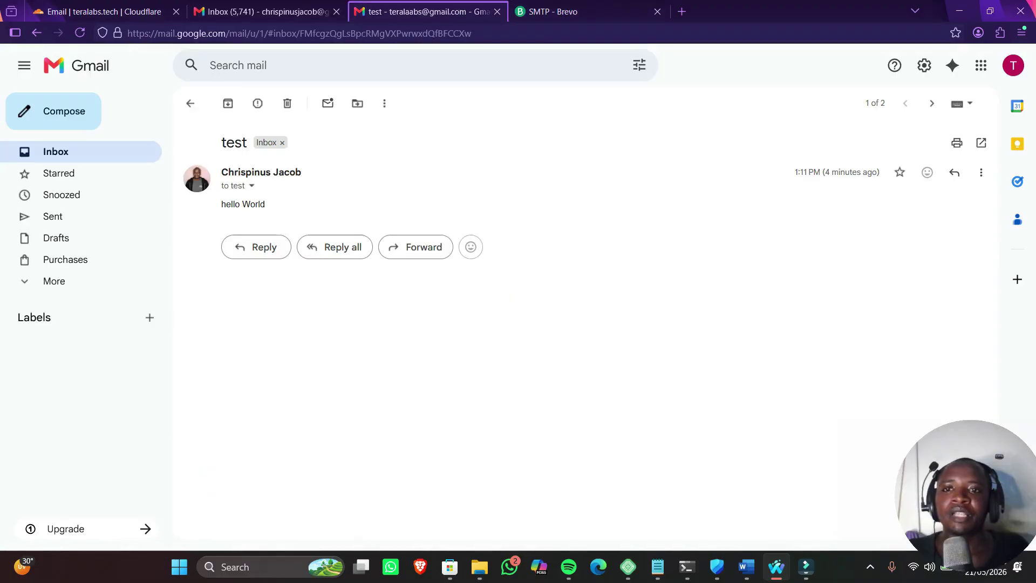
In Gmail's Accounts and Import settings, start adding another Send mail as address
{"action": "left_click", "coordinate": [55, 151]}
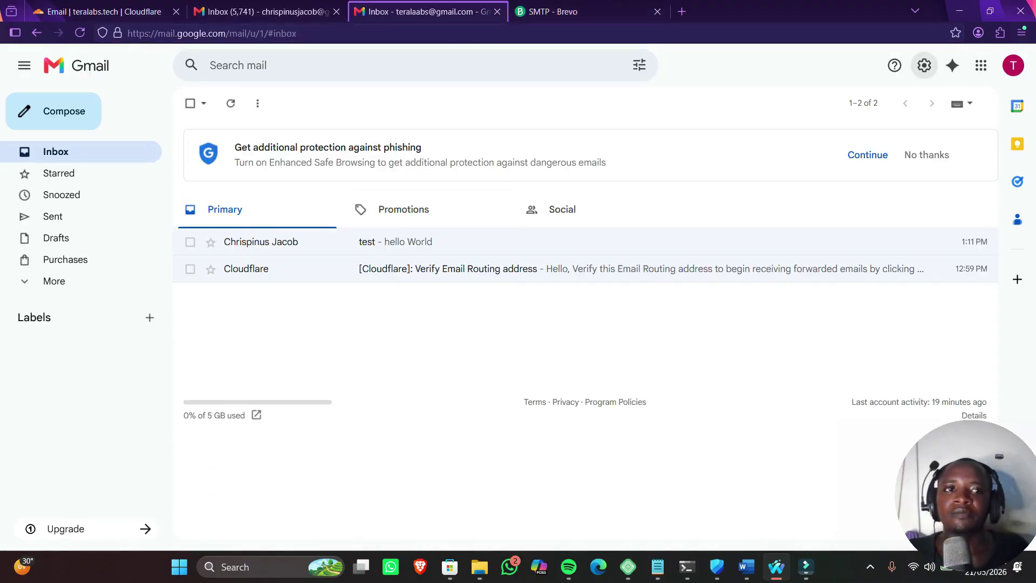
{"action": "left_click", "coordinate": [924, 65]}
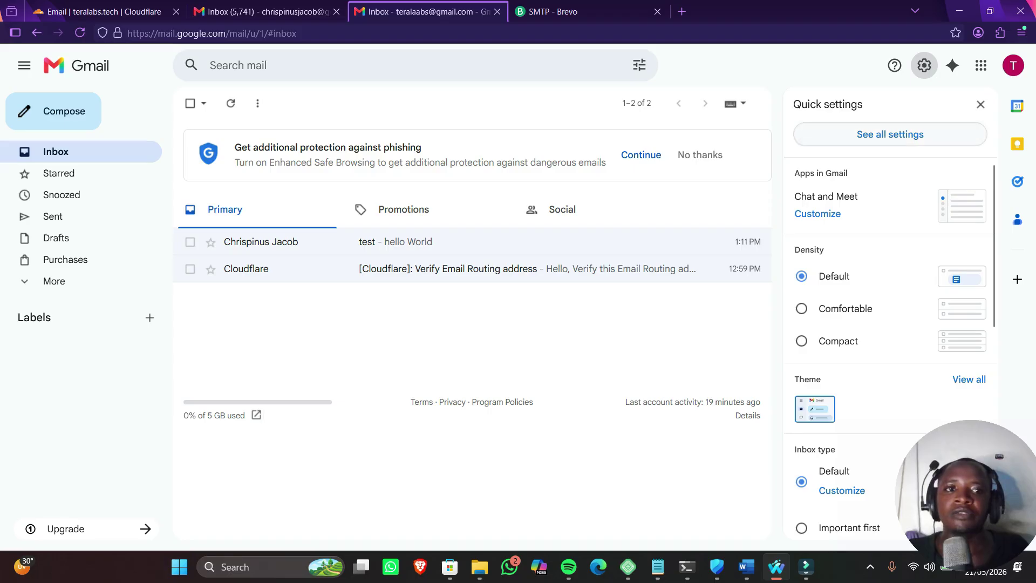
{"action": "left_click", "coordinate": [889, 133]}
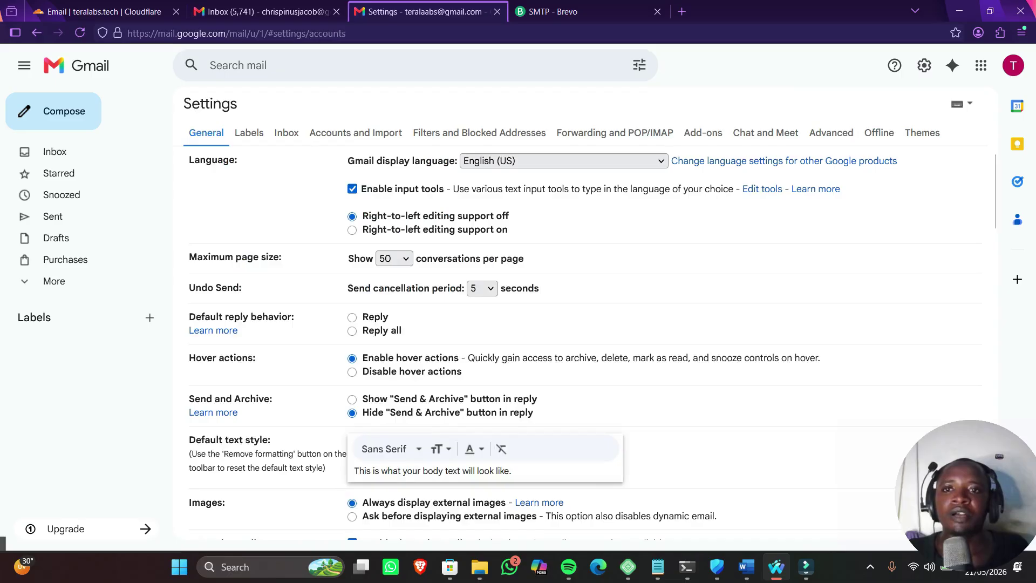
{"action": "left_click", "coordinate": [356, 133]}
{"action": "scroll", "coordinate": [577, 324], "scroll_direction": "down", "scroll_amount": 2}
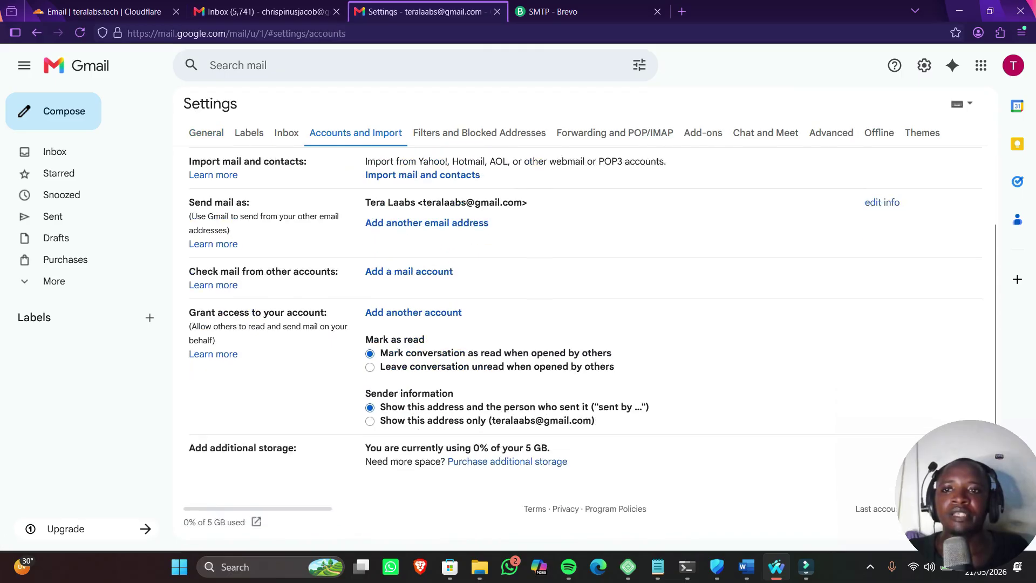
{"action": "left_click_drag", "start_coordinate": [188, 201], "coordinate": [231, 216]}
{"action": "left_click", "coordinate": [426, 222]}
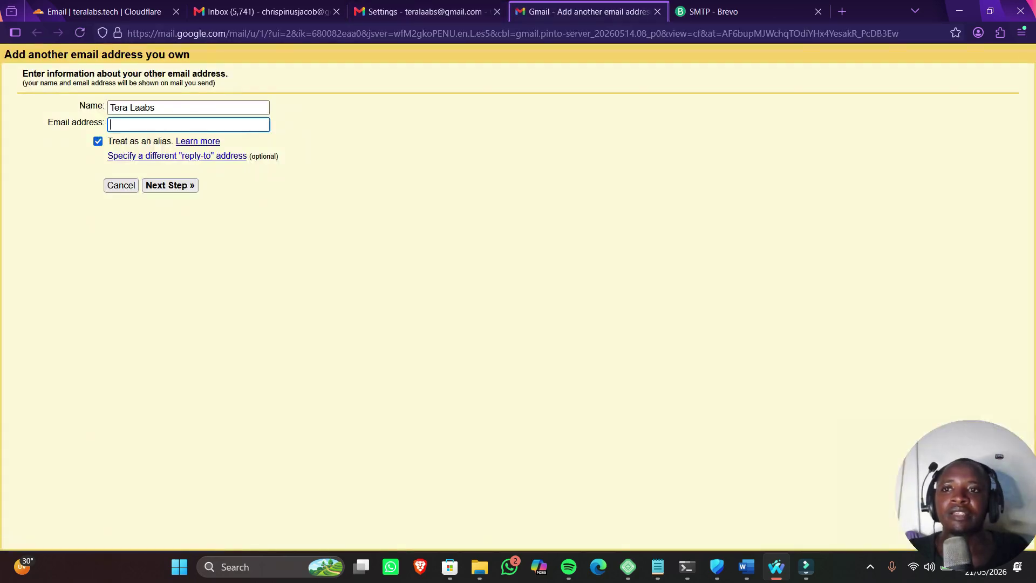
{"action": "key", "text": "shift+Tab"}
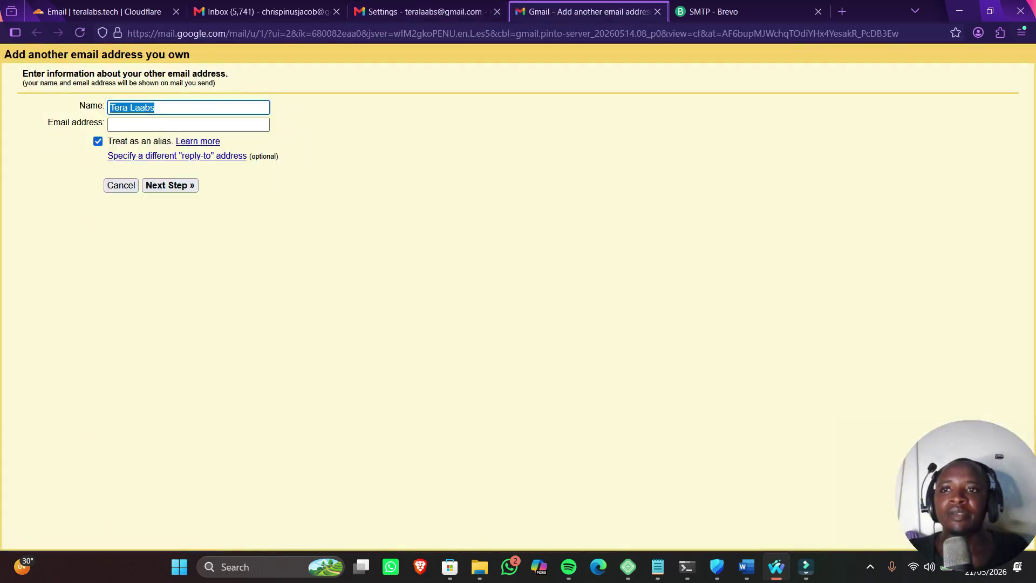
{"action": "key", "text": "Tab"}
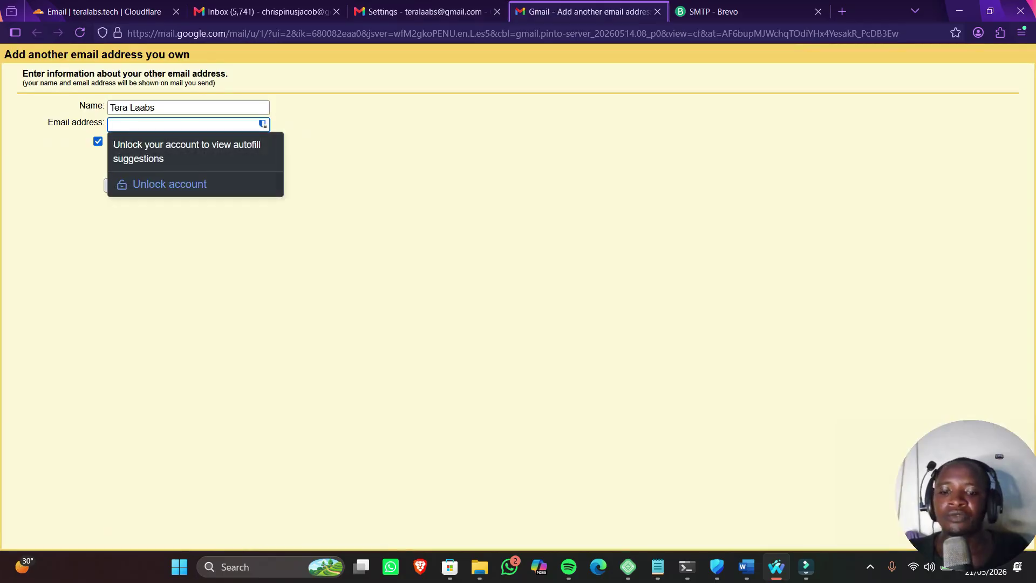
{"action": "key", "text": "ctrl+v"}
{"action": "key", "text": "Home"}
{"action": "key", "text": "ctrl+shift+Right"}
{"action": "key", "text": "ctrl+shift+Right"}
{"action": "key", "text": "ctrl+shift+Right"}
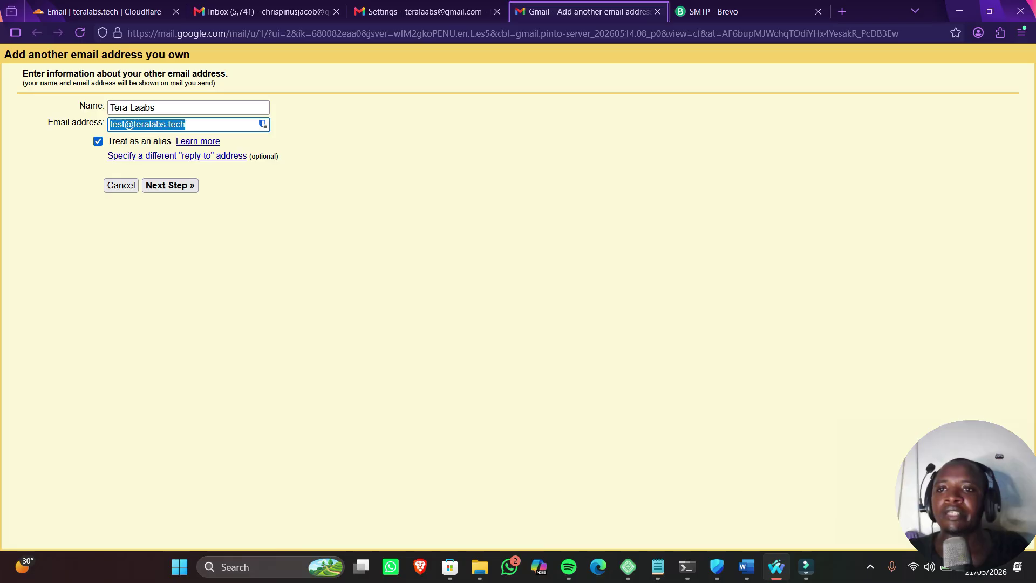
{"action": "key", "text": "Tab"}
{"action": "key", "text": "space"}
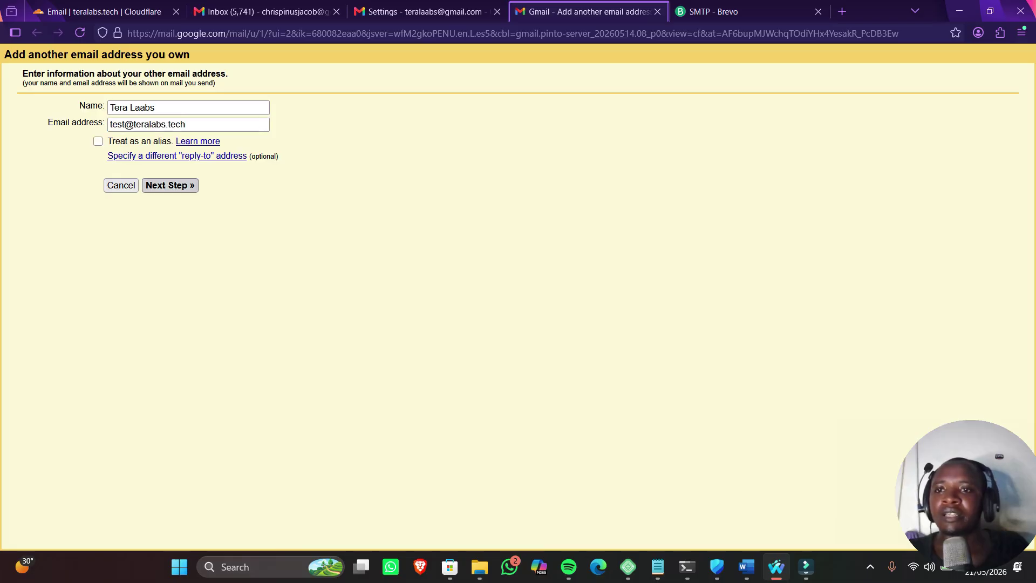
{"action": "key", "text": "Return"}
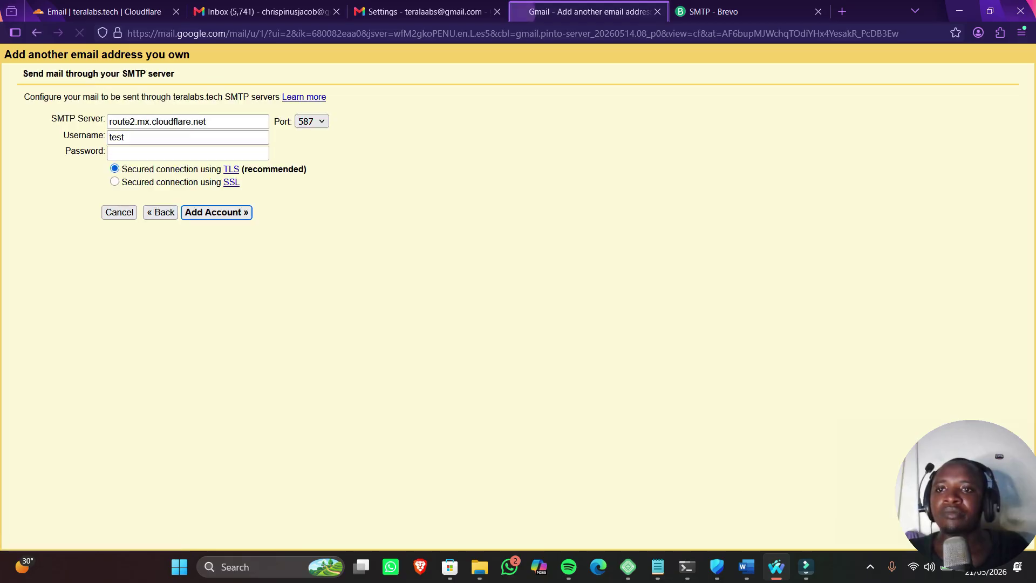
Clear the prefilled SMTP server and username fields
{"action": "left_click_drag", "start_coordinate": [206, 122], "coordinate": [108, 122]}
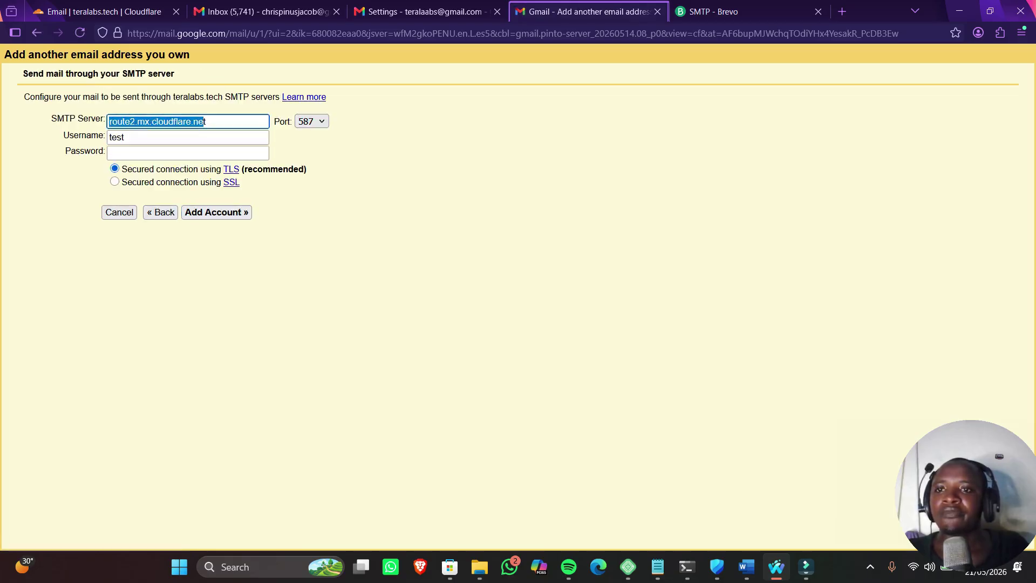
{"action": "left_click_drag", "start_coordinate": [207, 122], "coordinate": [108, 121]}
{"action": "key", "text": "BackSpace"}
{"action": "key", "text": "Tab"}
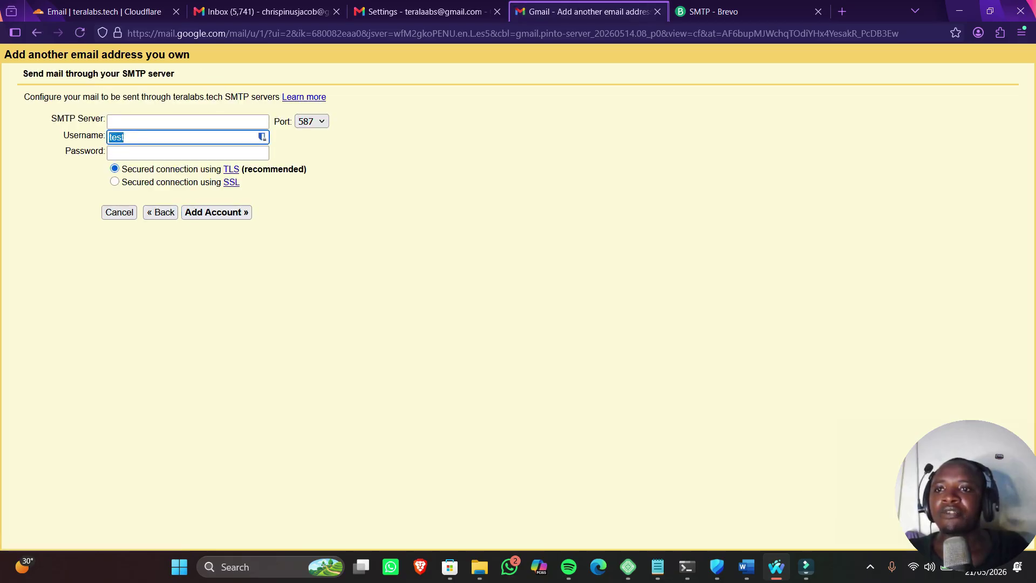
{"action": "key", "text": "BackSpace"}
Copy smtp-relay.brevo.com from Brevo into Gmail's SMTP Server field
{"action": "left_click", "coordinate": [712, 11]}
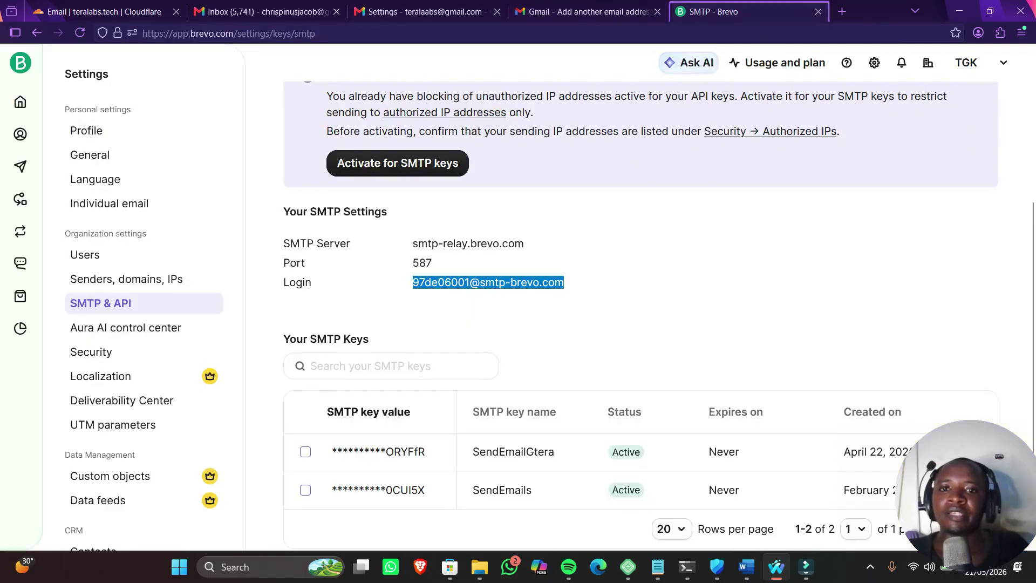
{"action": "left_click_drag", "start_coordinate": [413, 243], "coordinate": [524, 243]}
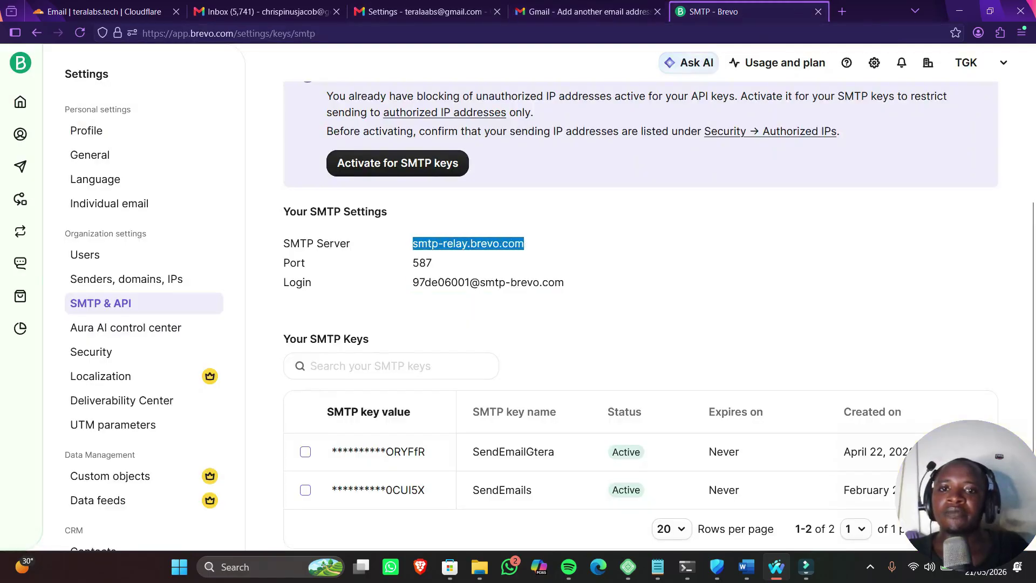
{"action": "right_click", "coordinate": [474, 244]}
{"action": "left_click", "coordinate": [499, 407]}
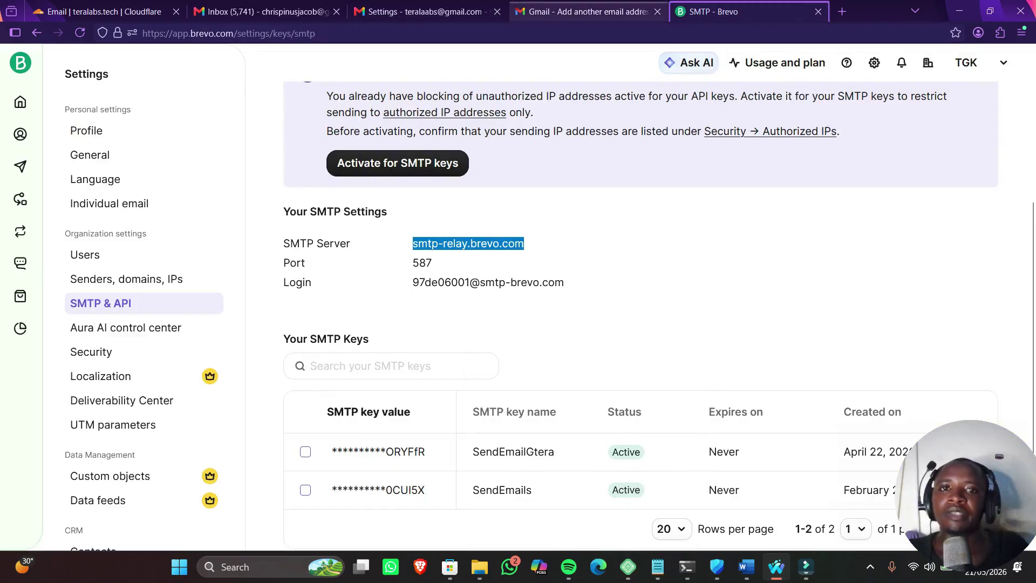
{"action": "left_click", "coordinate": [583, 11]}
{"action": "left_click", "coordinate": [188, 121]}
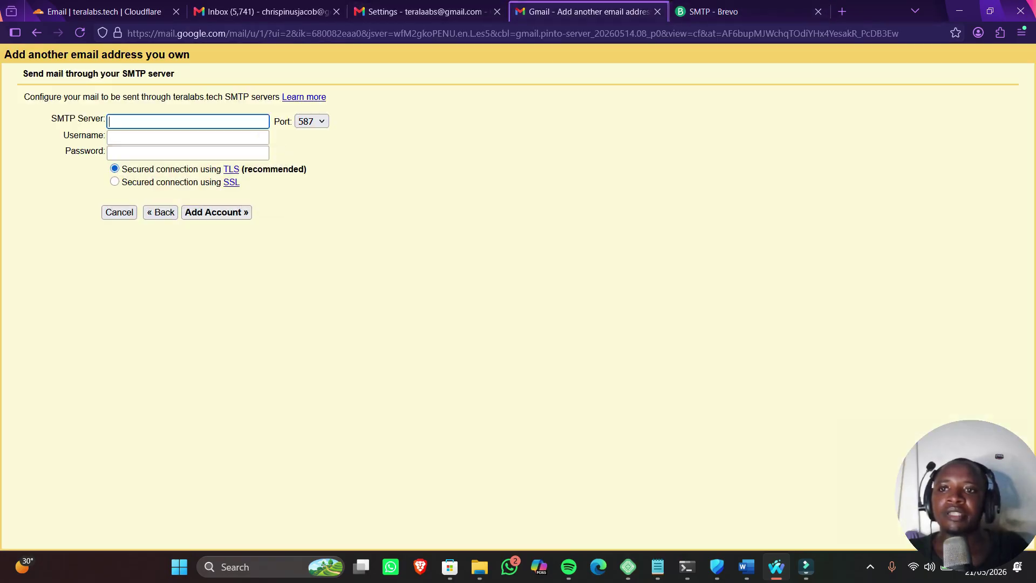
{"action": "key", "text": "ctrl+v"}
Copy the Brevo SMTP login into Gmail's Username field
{"action": "key", "text": "ctrl+Tab"}
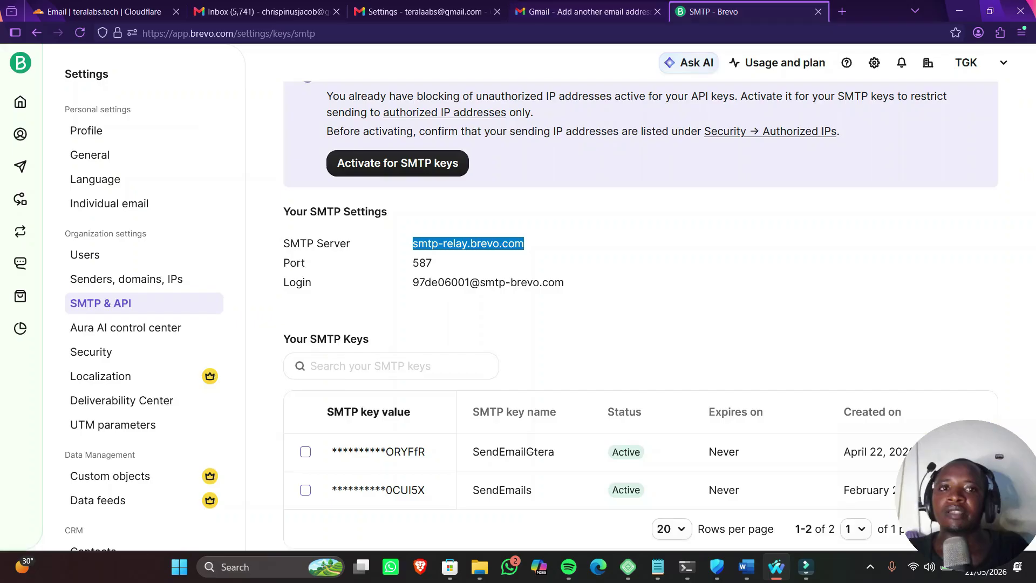
{"action": "left_click_drag", "start_coordinate": [413, 282], "coordinate": [564, 282]}
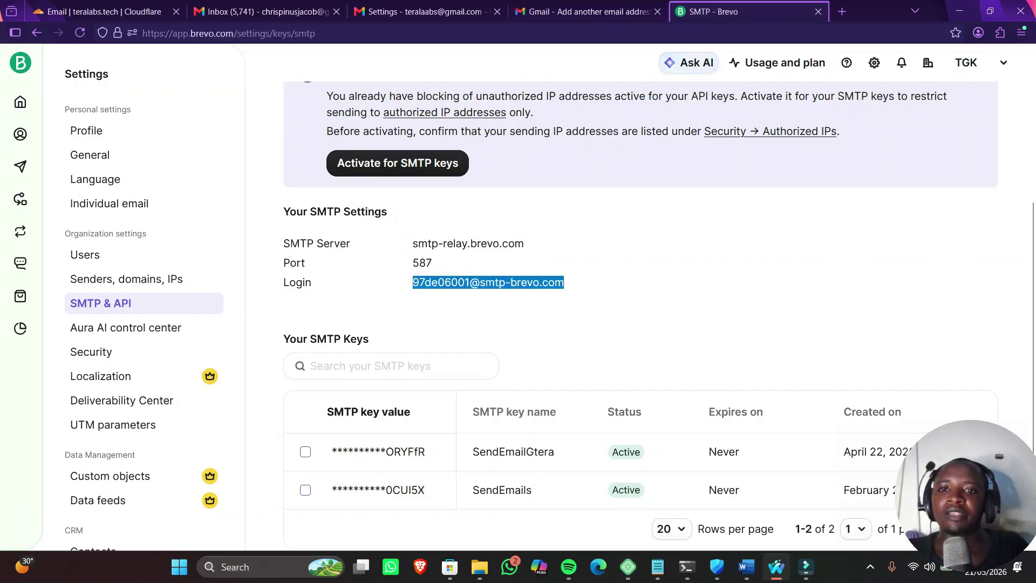
{"action": "key", "text": "ctrl+c"}
{"action": "key", "text": "ctrl+shift+Tab"}
{"action": "key", "text": "Tab"}
{"action": "key", "text": "ctrl+v"}
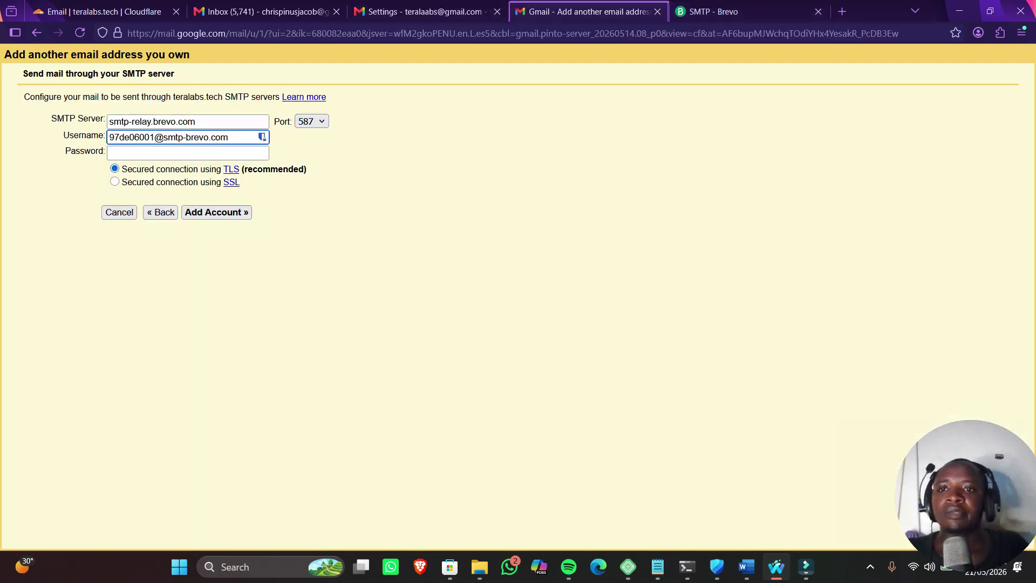
{"action": "key", "text": "ctrl+Tab"}
{"action": "scroll", "coordinate": [658, 313], "scroll_direction": "down", "scroll_amount": 2}
{"action": "scroll", "coordinate": [658, 313], "scroll_direction": "up", "scroll_amount": 4}
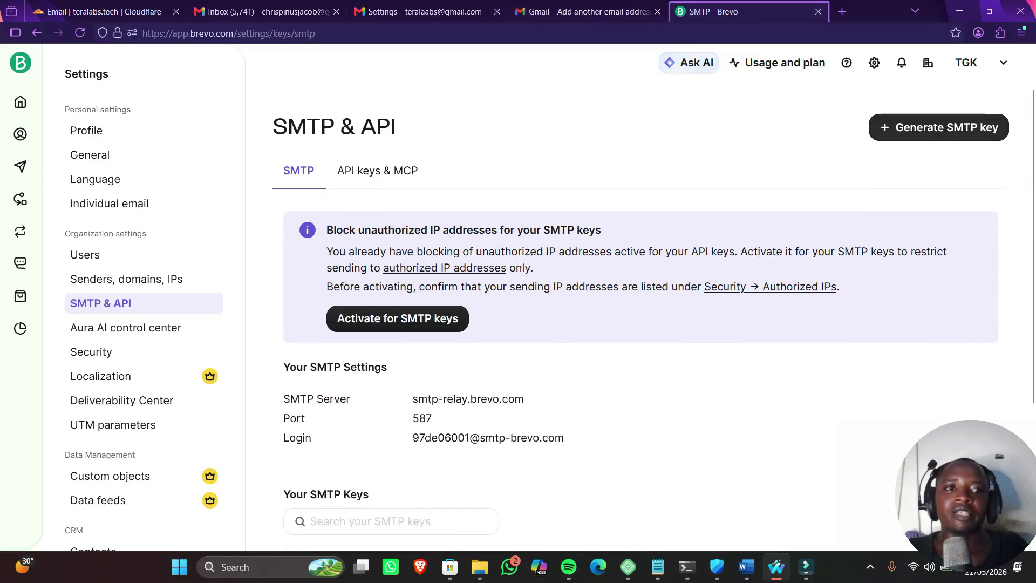
Generate a Brevo SMTP key named testgmail with no expiration and copy it
{"action": "left_click", "coordinate": [939, 128]}
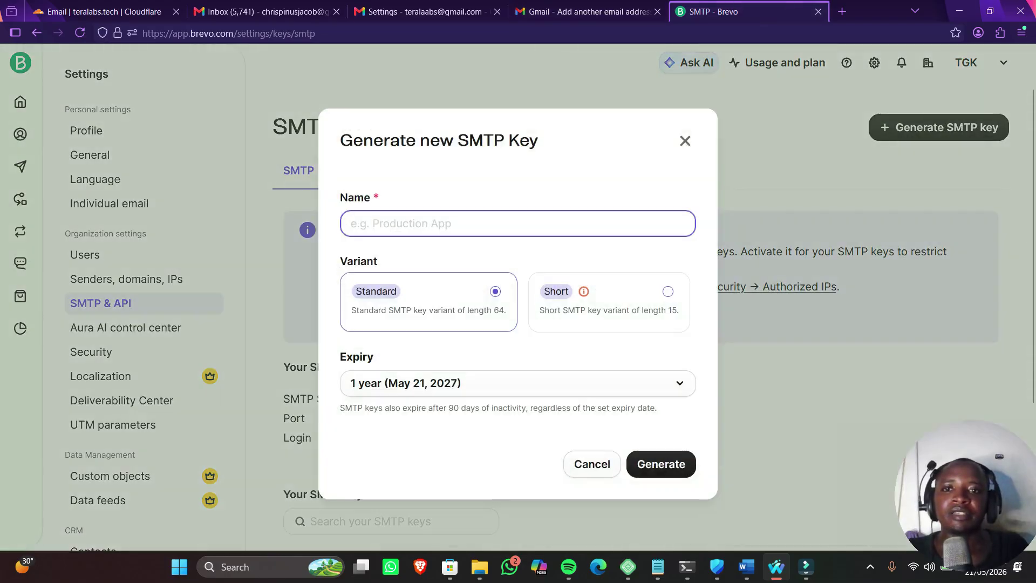
{"action": "type", "text": "t"}
{"action": "key", "text": "BackSpace"}
{"action": "type", "text": "testgmail"}
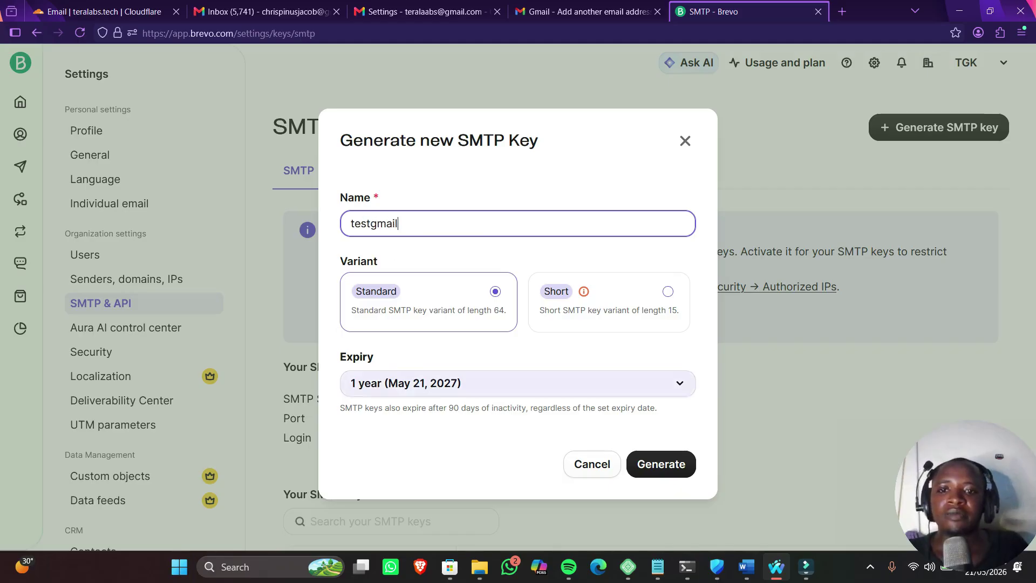
{"action": "left_click", "coordinate": [518, 383]}
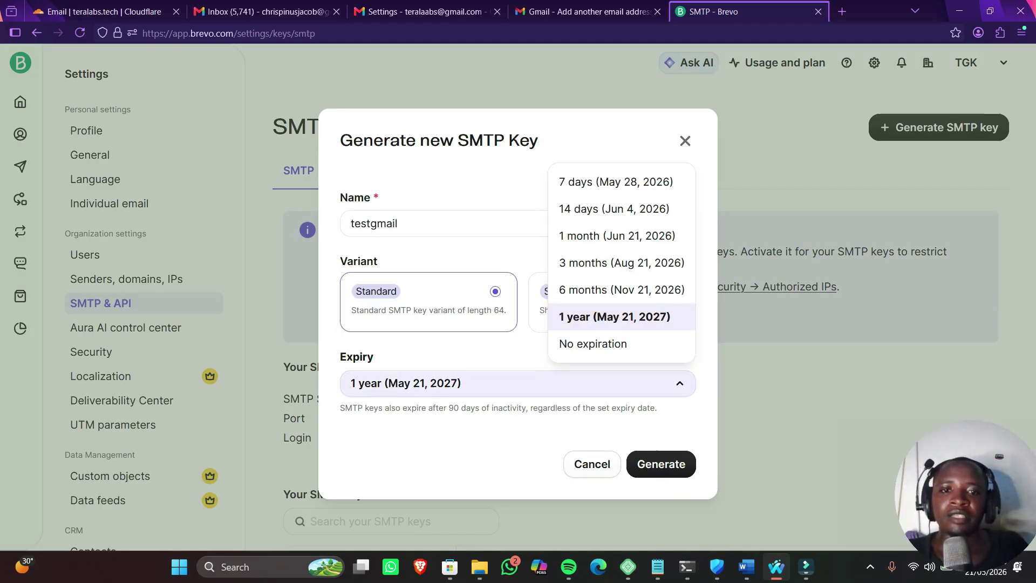
{"action": "left_click", "coordinate": [593, 344]}
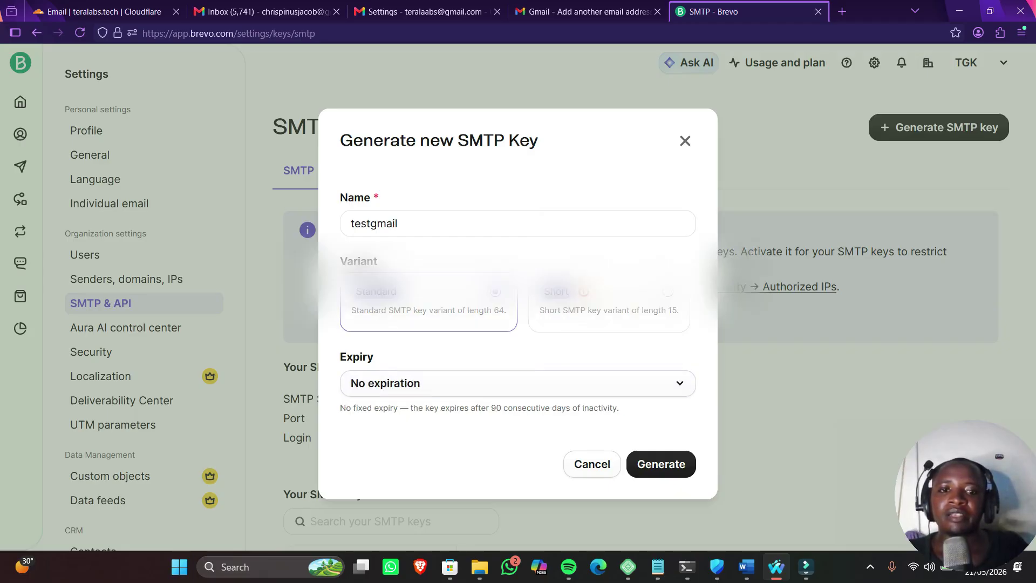
{"action": "left_click", "coordinate": [661, 464]}
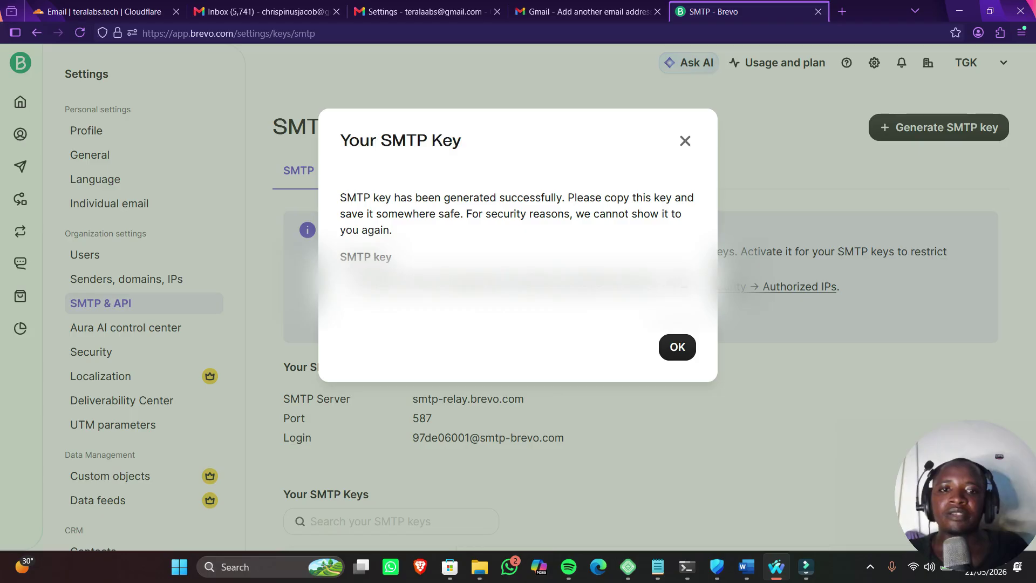
{"action": "left_click", "coordinate": [513, 282]}
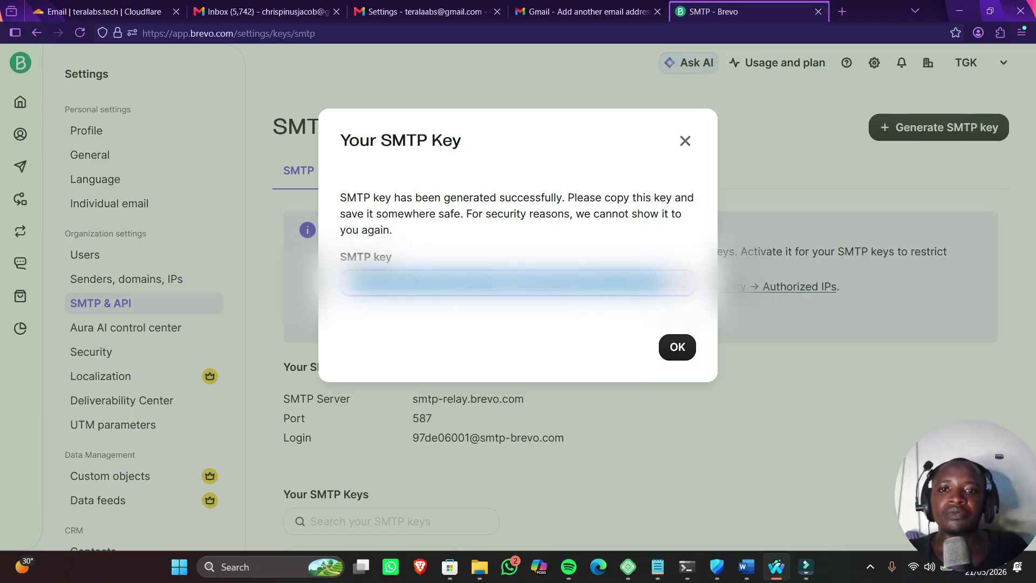
{"action": "left_click", "coordinate": [583, 11]}
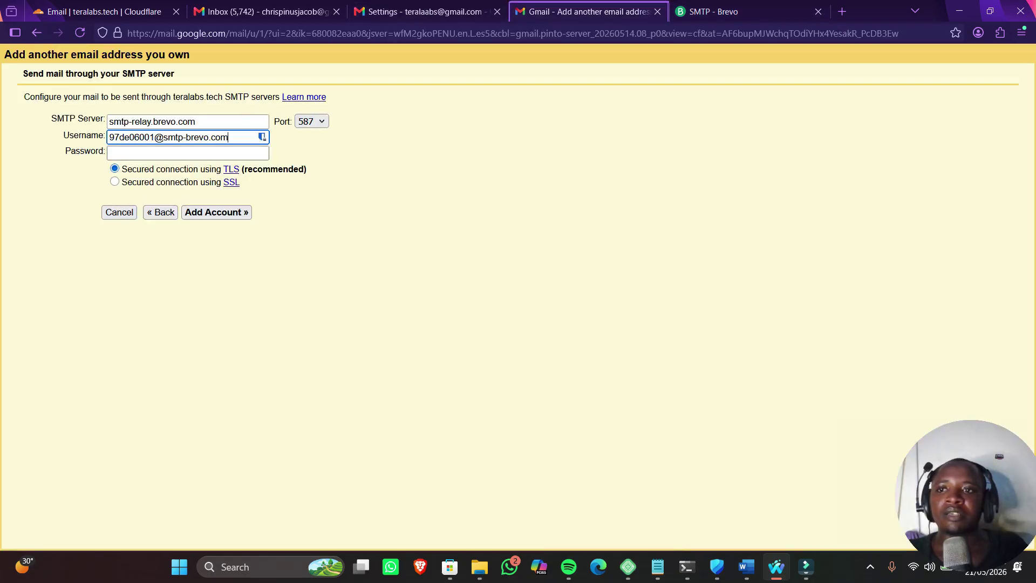
{"action": "left_click", "coordinate": [262, 152]}
{"action": "key", "text": "ctrl+v"}
{"action": "key", "text": "Return"}
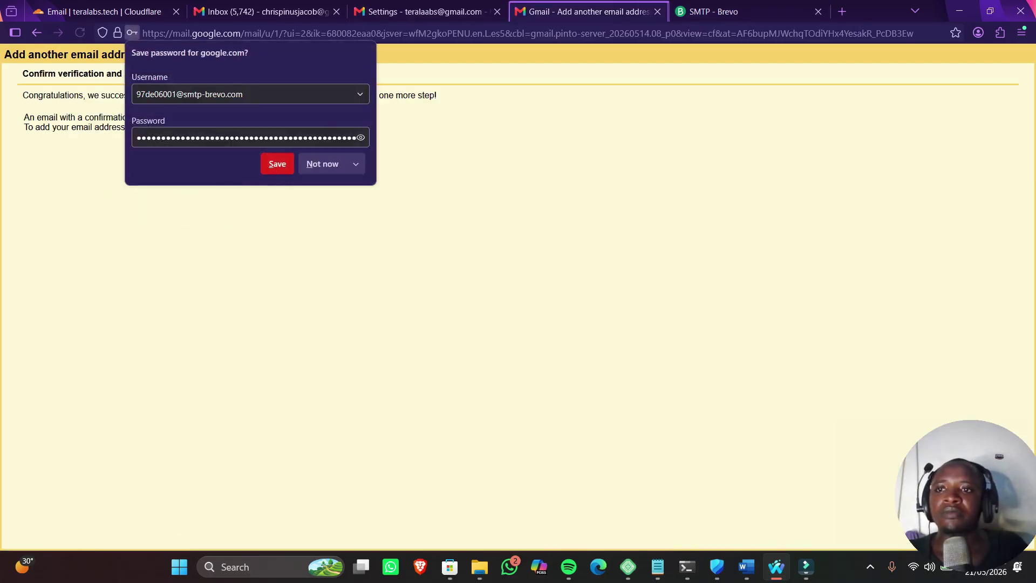
{"action": "left_click", "coordinate": [323, 164]}
{"action": "left_click_drag", "start_coordinate": [23, 73], "coordinate": [221, 74]}
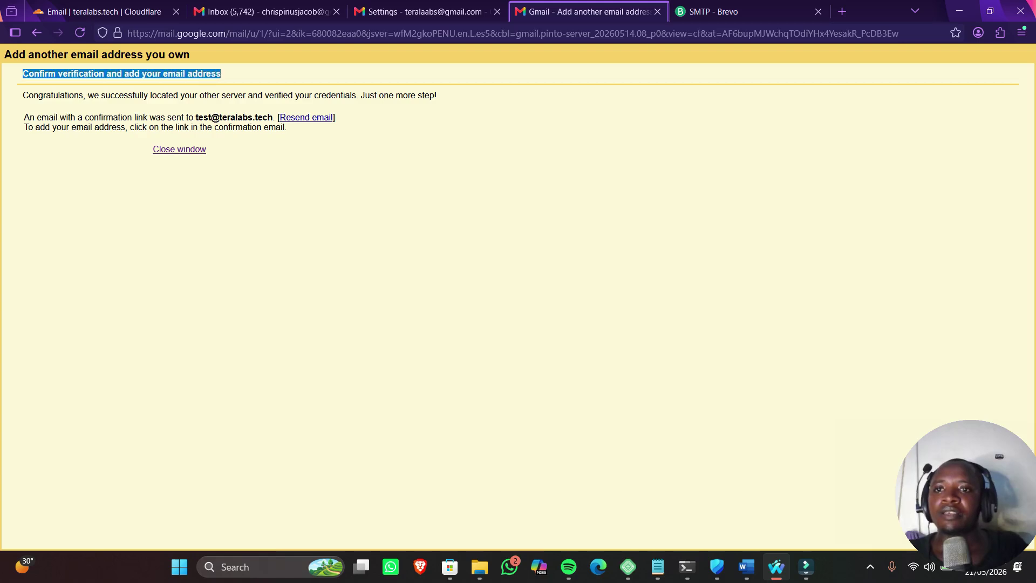
{"action": "key", "text": "ctrl+shift+Tab"}
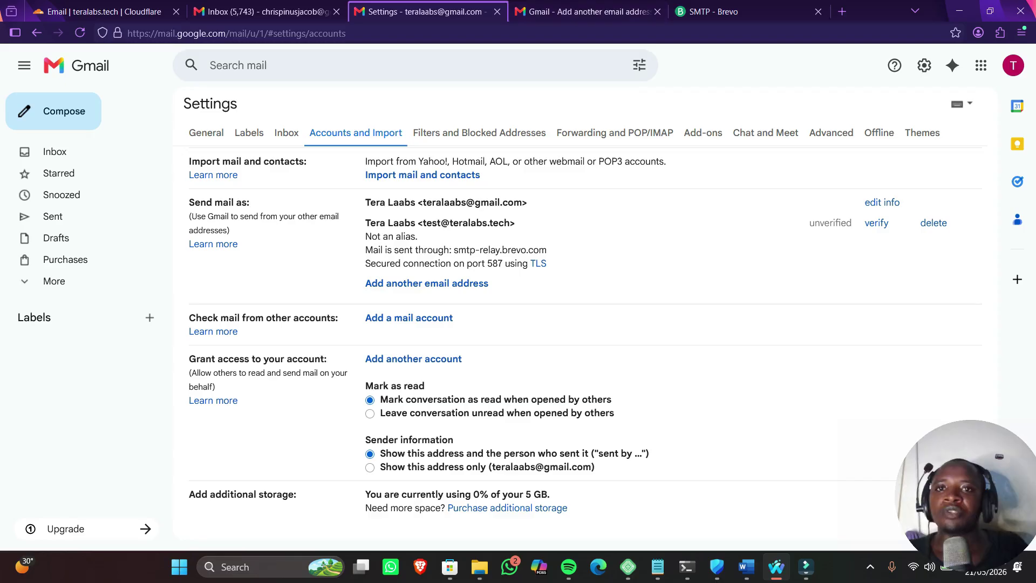
{"action": "left_click", "coordinate": [55, 152]}
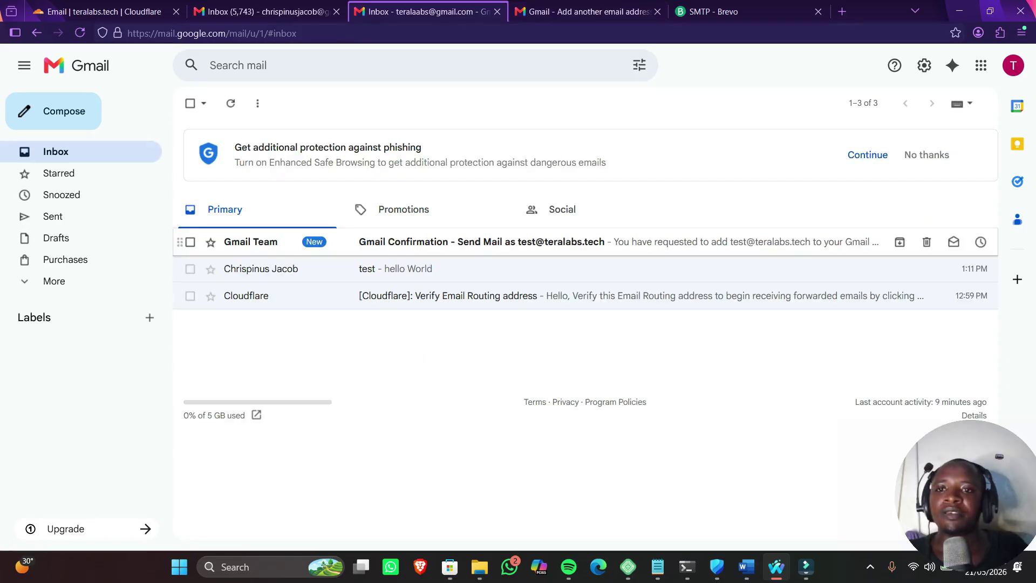
{"action": "left_click", "coordinate": [480, 241]}
{"action": "scroll", "coordinate": [583, 324], "scroll_direction": "down", "scroll_amount": 3}
{"action": "scroll", "coordinate": [583, 324], "scroll_direction": "up", "scroll_amount": 3}
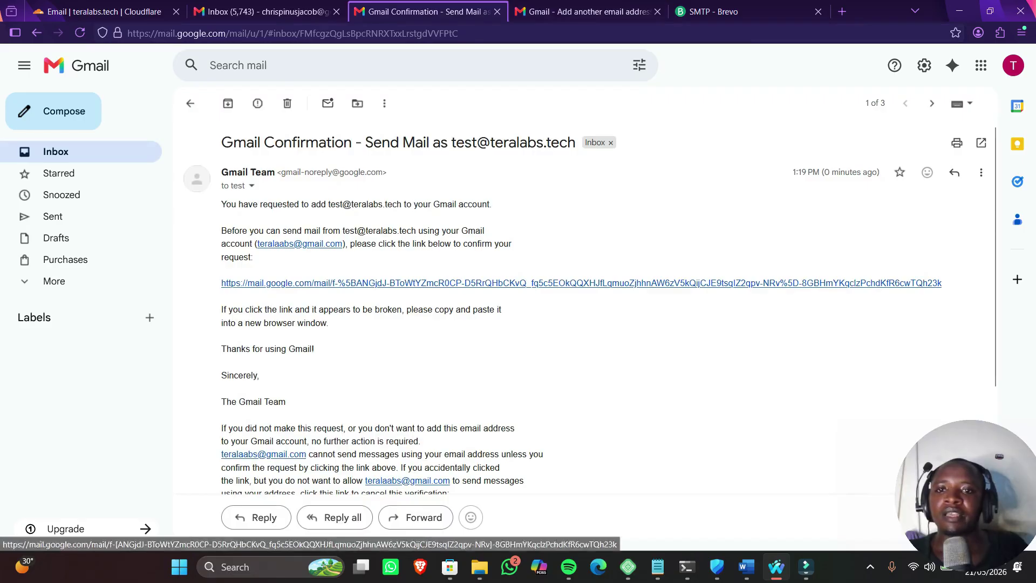
{"action": "left_click", "coordinate": [485, 283]}
{"action": "left_click", "coordinate": [57, 179]}
{"action": "left_click_drag", "start_coordinate": [222, 132], "coordinate": [324, 131]}
{"action": "left_click", "coordinate": [47, 132]}
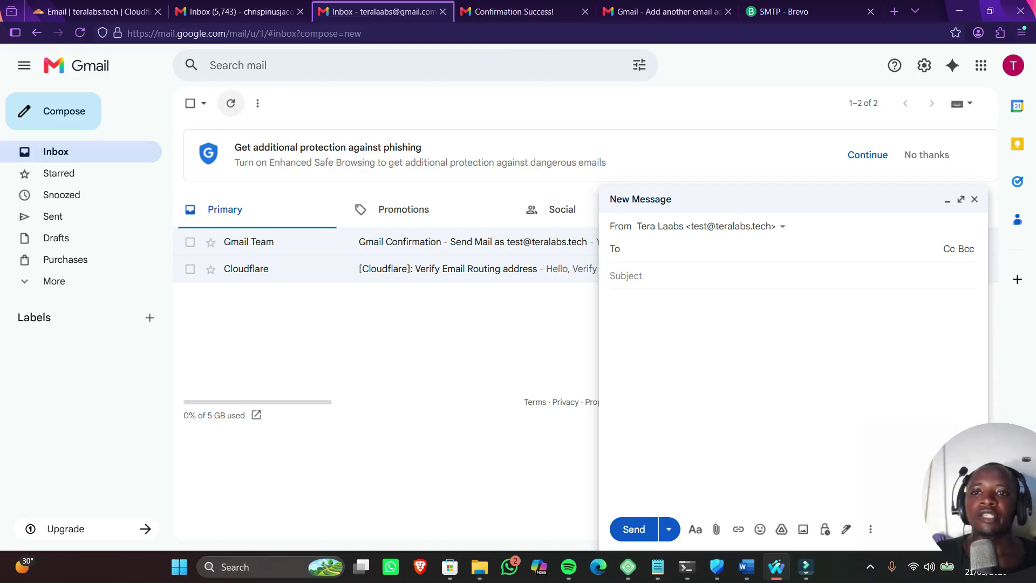
{"action": "left_click", "coordinate": [230, 103]}
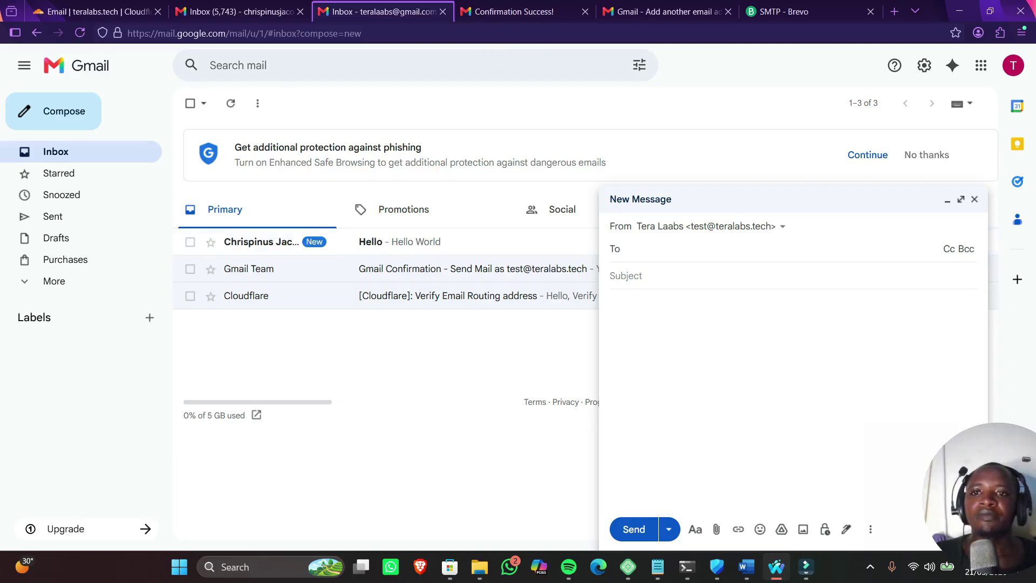
{"action": "left_click", "coordinate": [399, 241]}
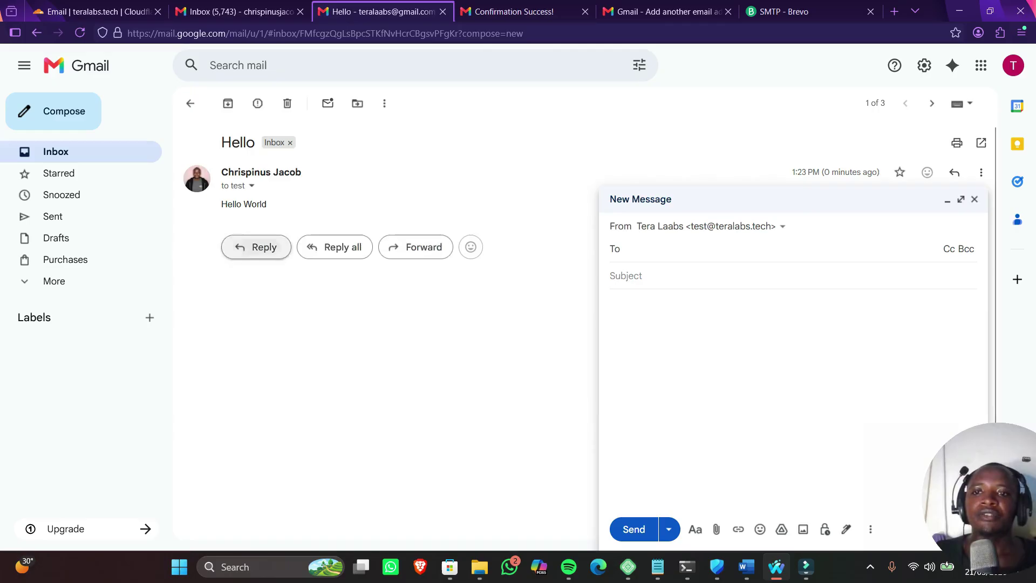
{"action": "left_click", "coordinate": [254, 246]}
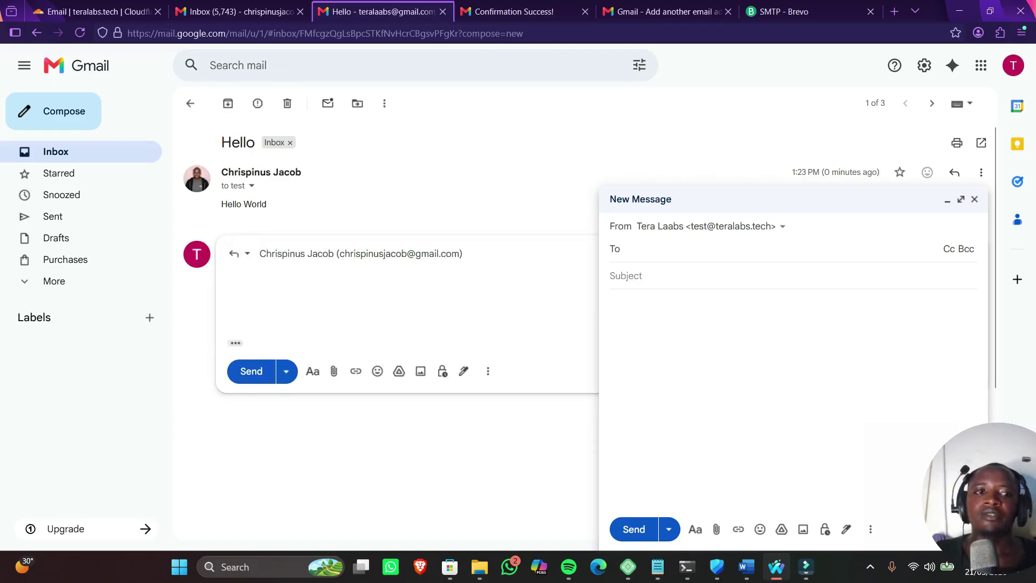
{"action": "left_click", "coordinate": [975, 199]}
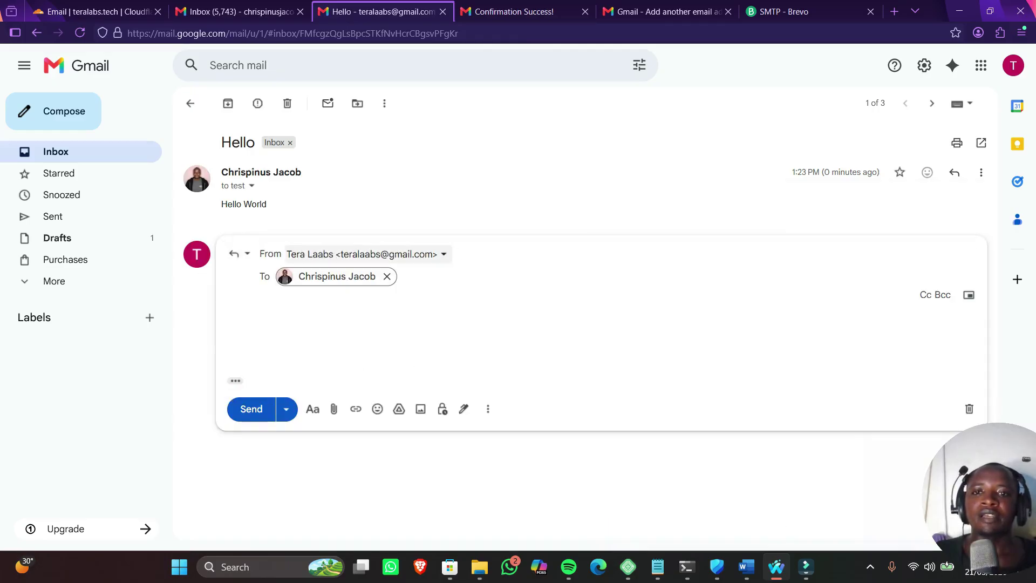
{"action": "left_click", "coordinate": [442, 254]}
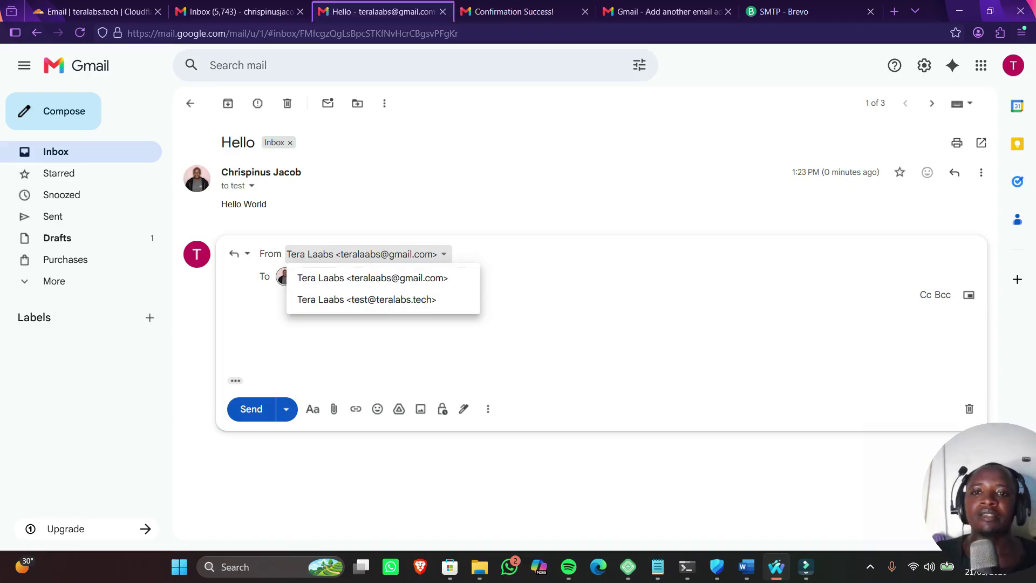
{"action": "left_click", "coordinate": [367, 299]}
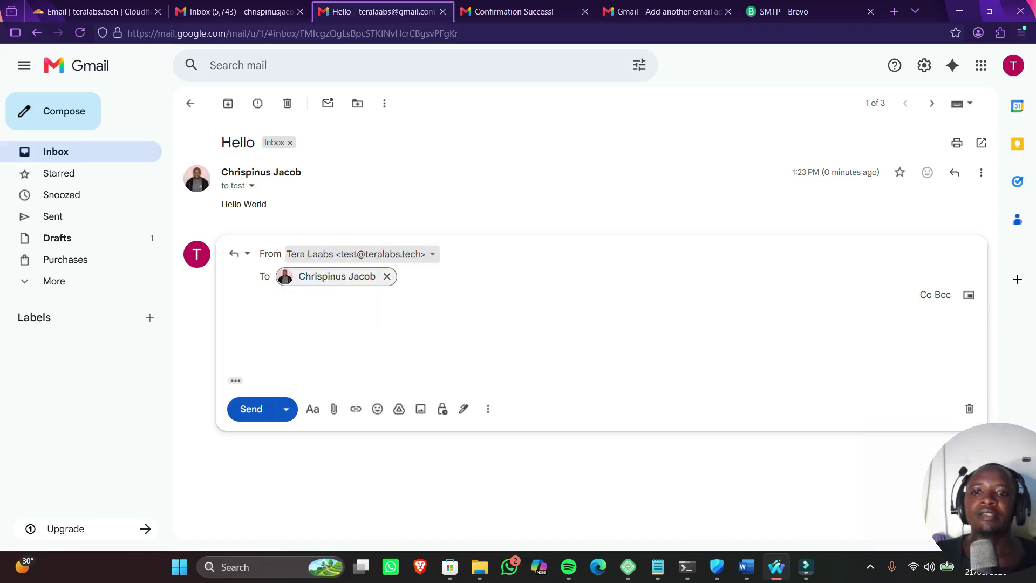
Write 'hello well received , hello world', correct 'recieved' to 'received', and send
{"action": "left_click", "coordinate": [372, 319]}
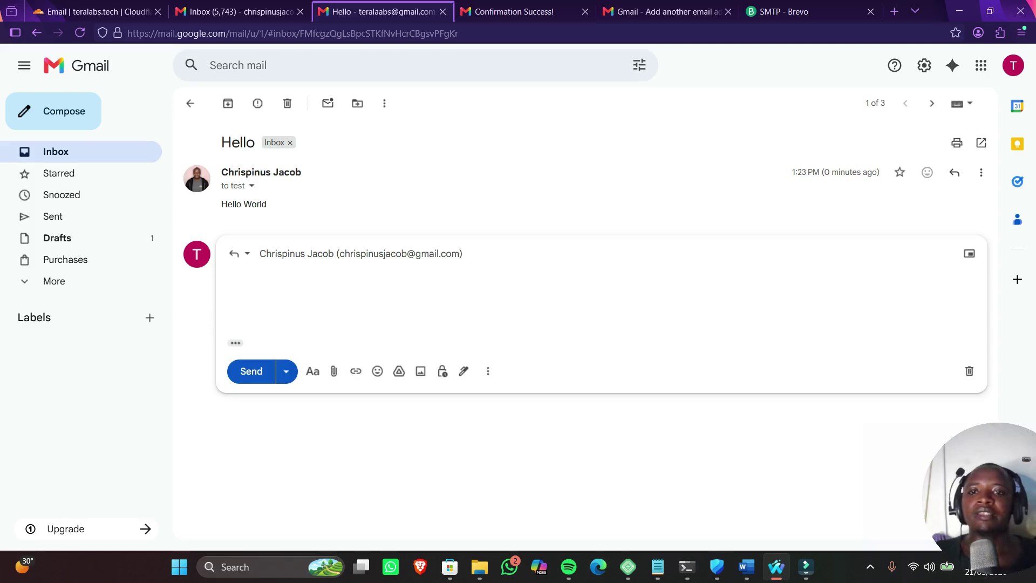
{"action": "left_click", "coordinate": [367, 254]}
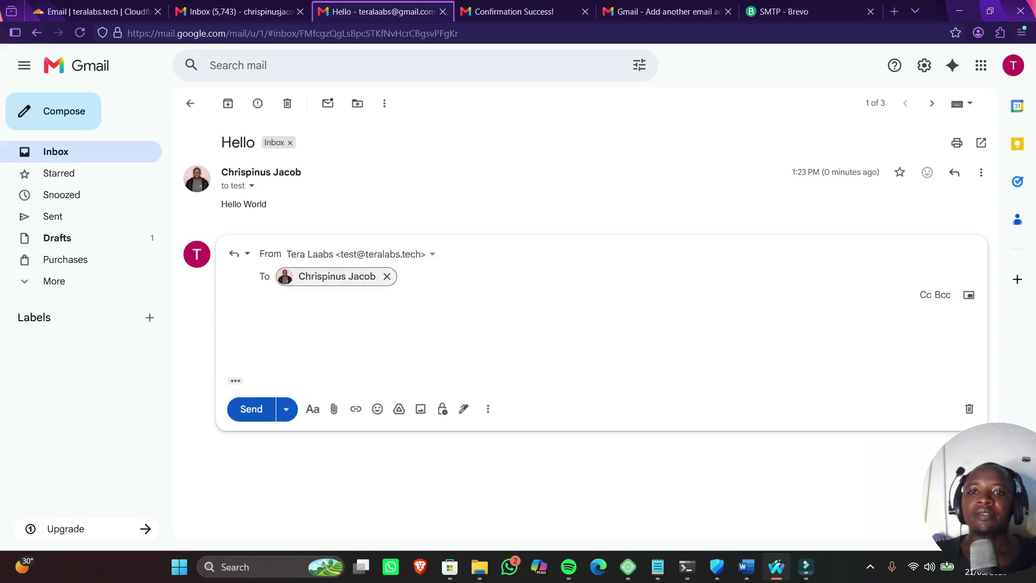
{"action": "left_click", "coordinate": [367, 320]}
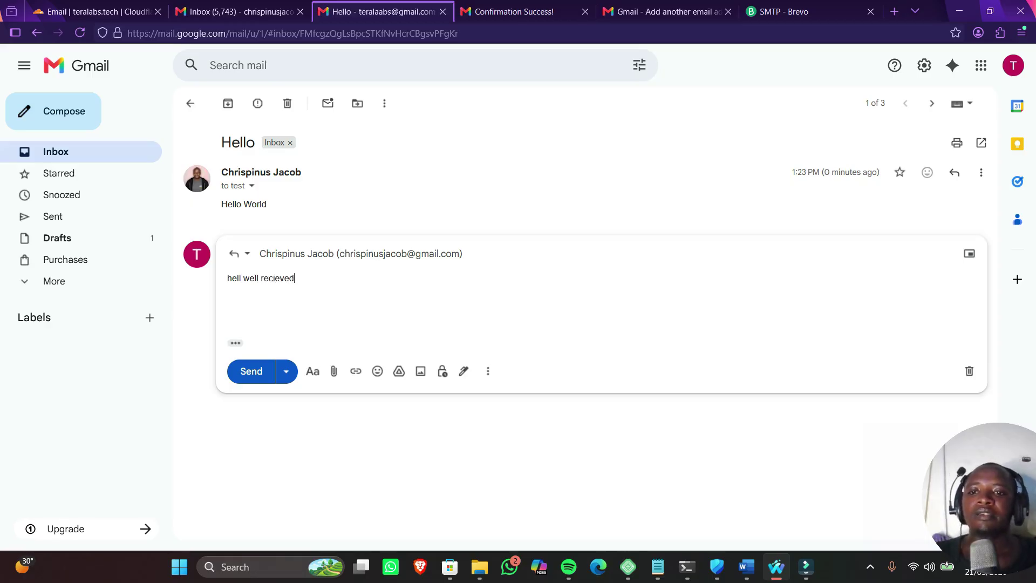
{"action": "type", "text": "o"}
{"action": "left_click", "coordinate": [285, 279]}
{"action": "right_click", "coordinate": [288, 285]}
{"action": "left_click", "coordinate": [286, 278]}
{"action": "left_click", "coordinate": [285, 278]}
{"action": "left_click", "coordinate": [296, 301]}
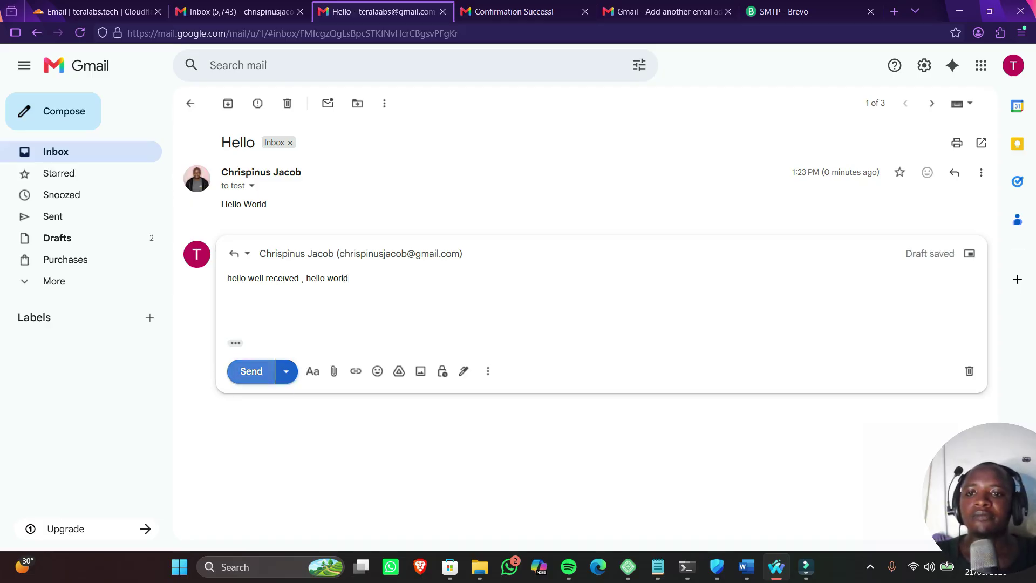
{"action": "left_click", "coordinate": [251, 371]}
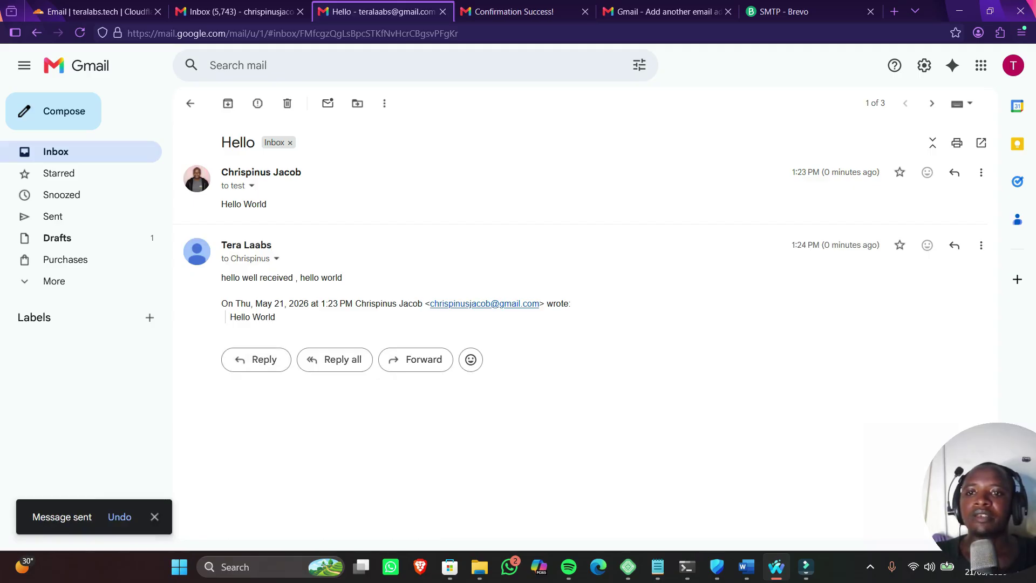
Inspect the sender details of the reply and the original Hello message
{"action": "left_click", "coordinate": [277, 259]}
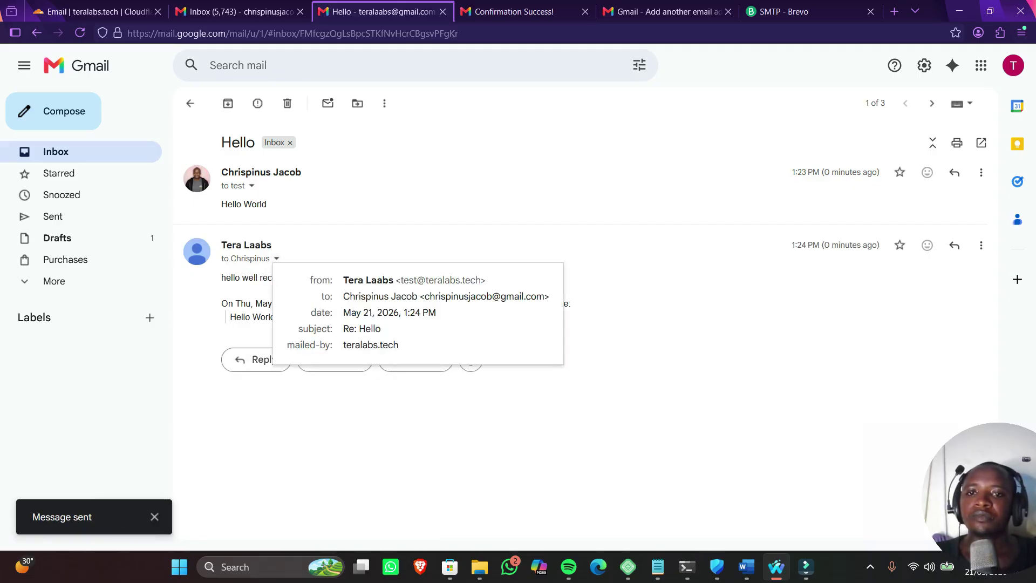
{"action": "left_click", "coordinate": [251, 185]}
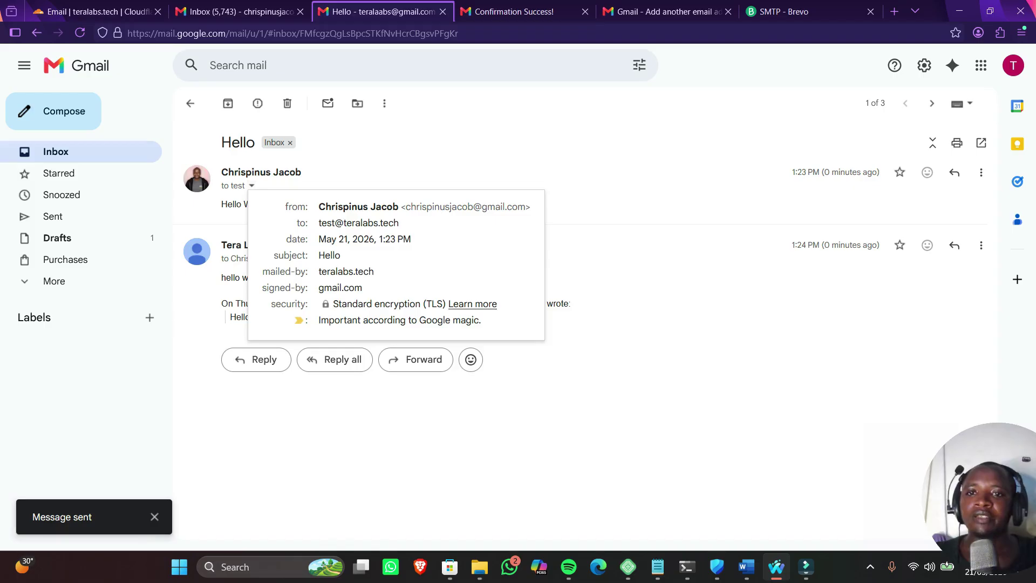
{"action": "left_click_drag", "start_coordinate": [405, 206], "coordinate": [531, 206]}
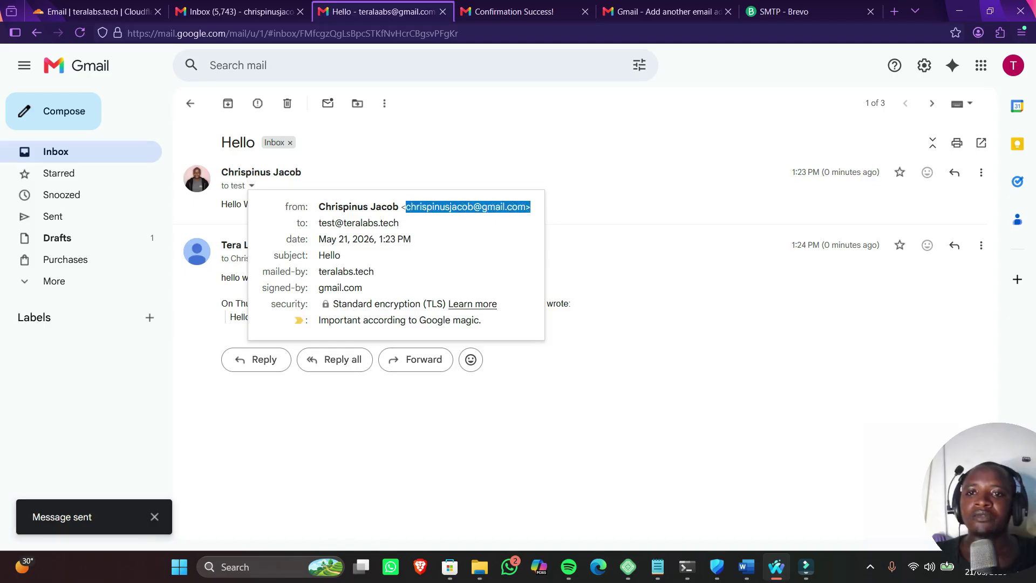
{"action": "left_click_drag", "start_coordinate": [318, 223], "coordinate": [411, 239]}
{"action": "left_click_drag", "start_coordinate": [318, 271], "coordinate": [374, 272]}
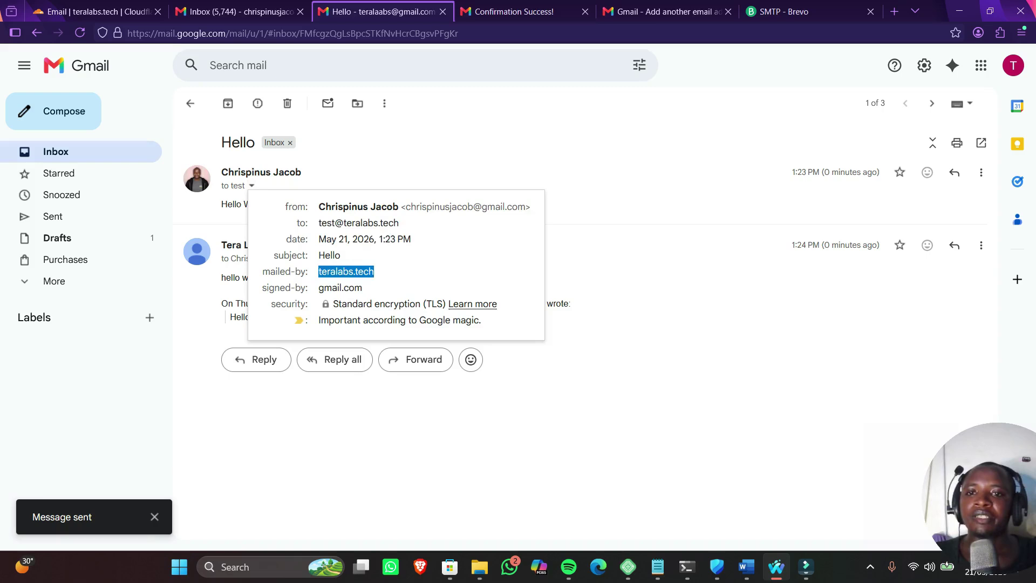
{"action": "left_click_drag", "start_coordinate": [318, 288], "coordinate": [362, 288]}
{"action": "left_click", "coordinate": [431, 413]}
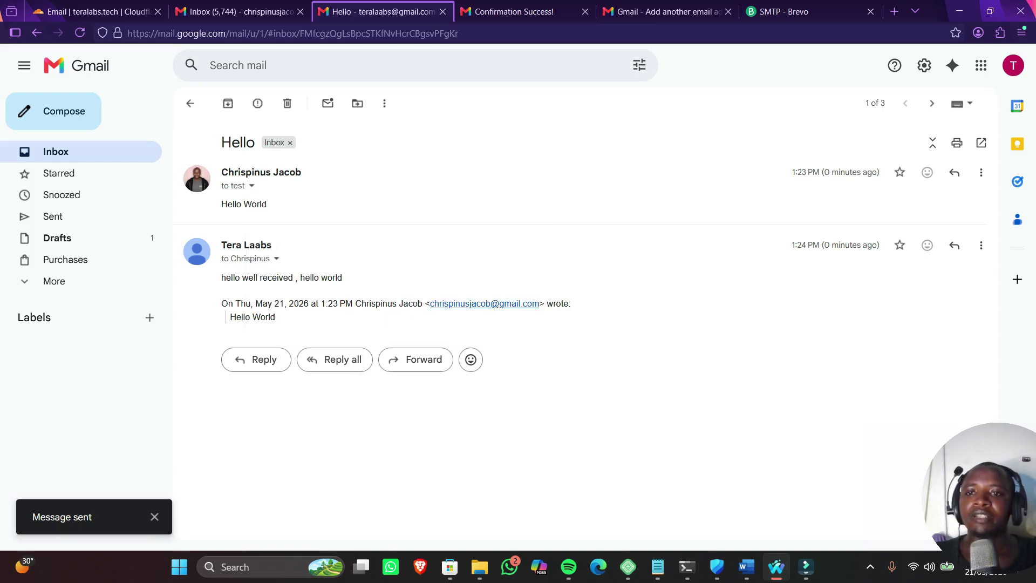
{"action": "left_click", "coordinate": [277, 258]}
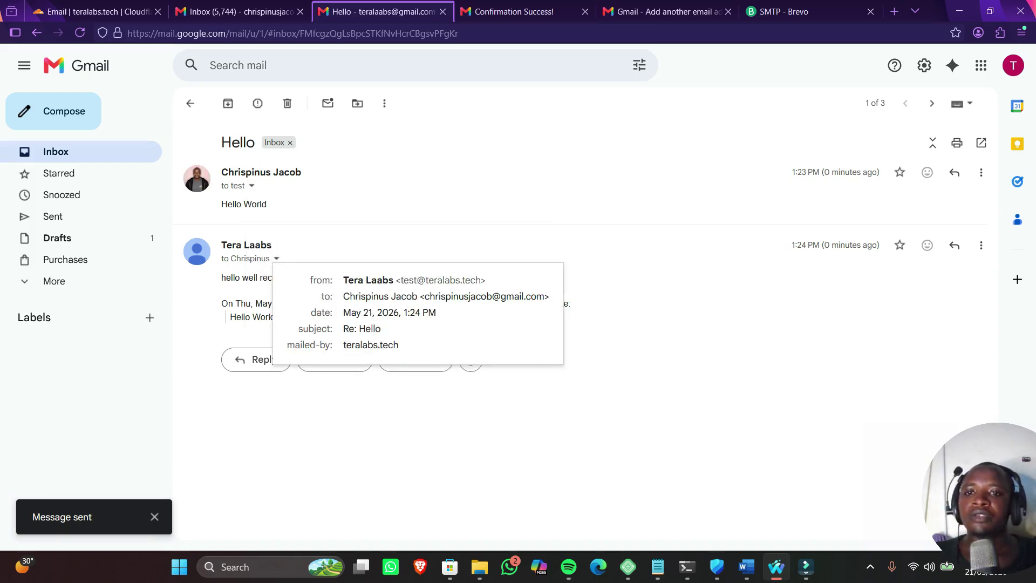
{"action": "left_click", "coordinate": [237, 11]}
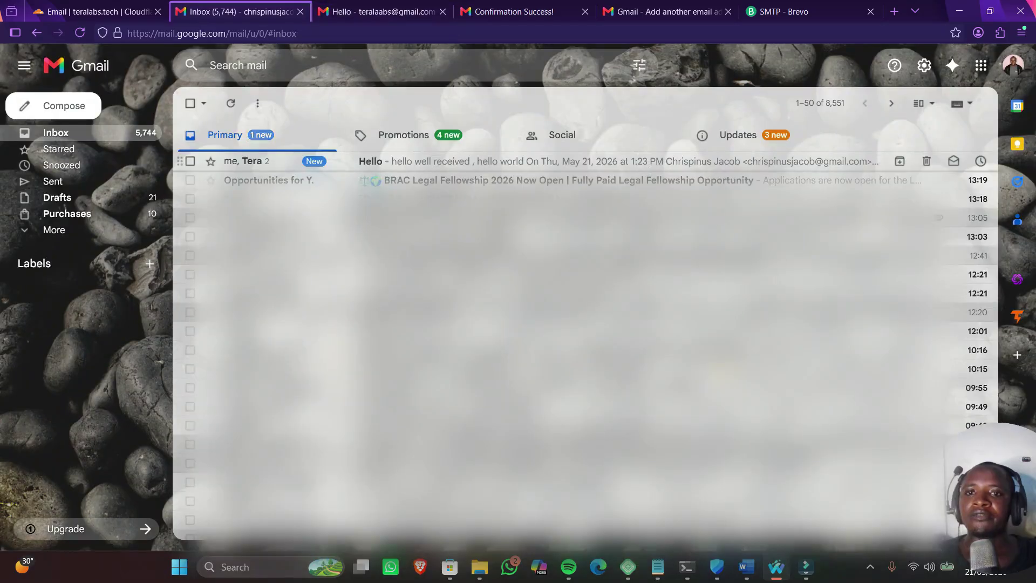
{"action": "left_click", "coordinate": [371, 161]}
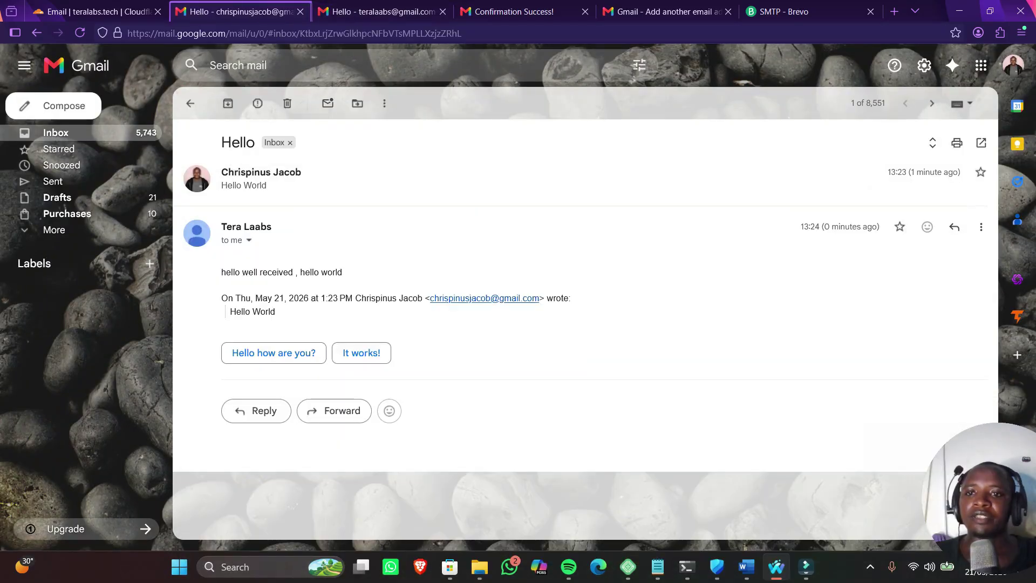
{"action": "left_click", "coordinate": [249, 239]}
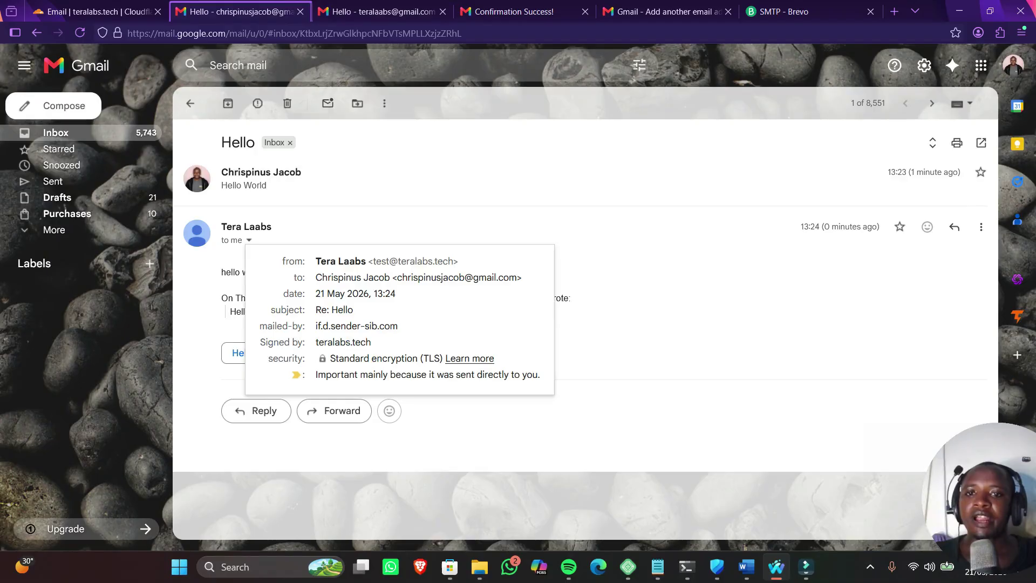
{"action": "left_click_drag", "start_coordinate": [375, 261], "coordinate": [522, 277]}
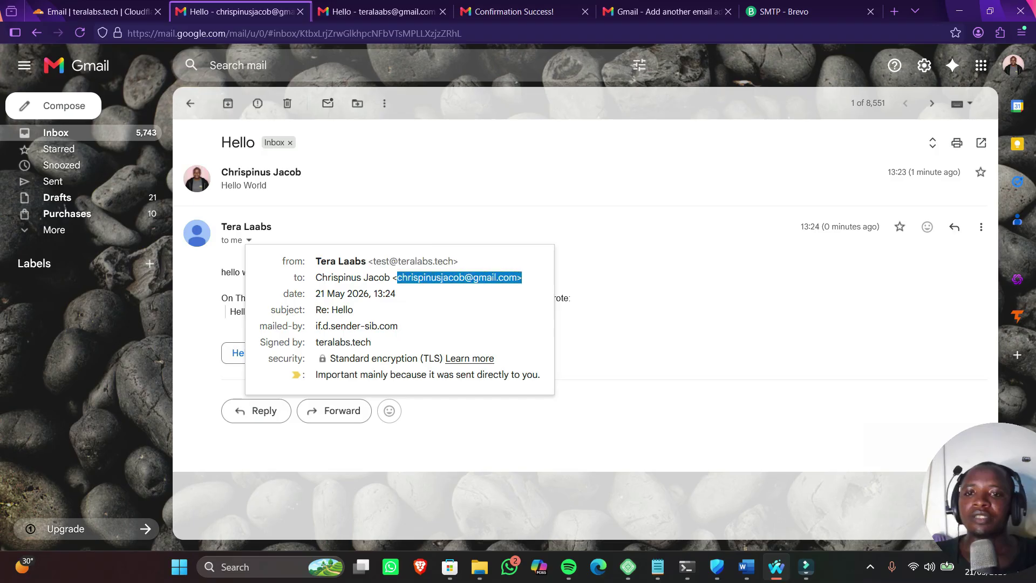
{"action": "left_click_drag", "start_coordinate": [317, 326], "coordinate": [371, 342]}
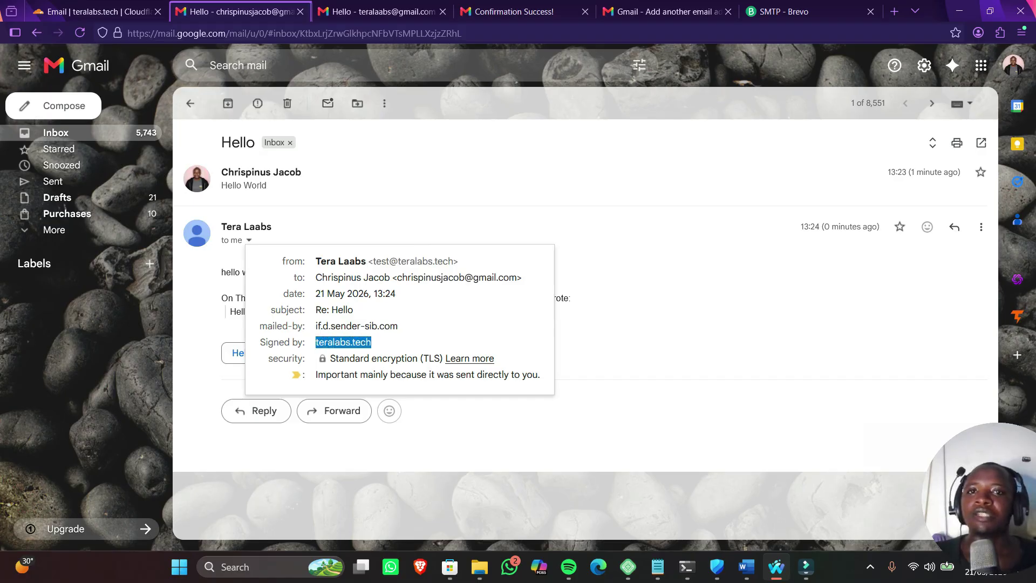
{"action": "left_click", "coordinate": [783, 11]}
{"action": "mouse_move", "coordinate": [20, 231]}
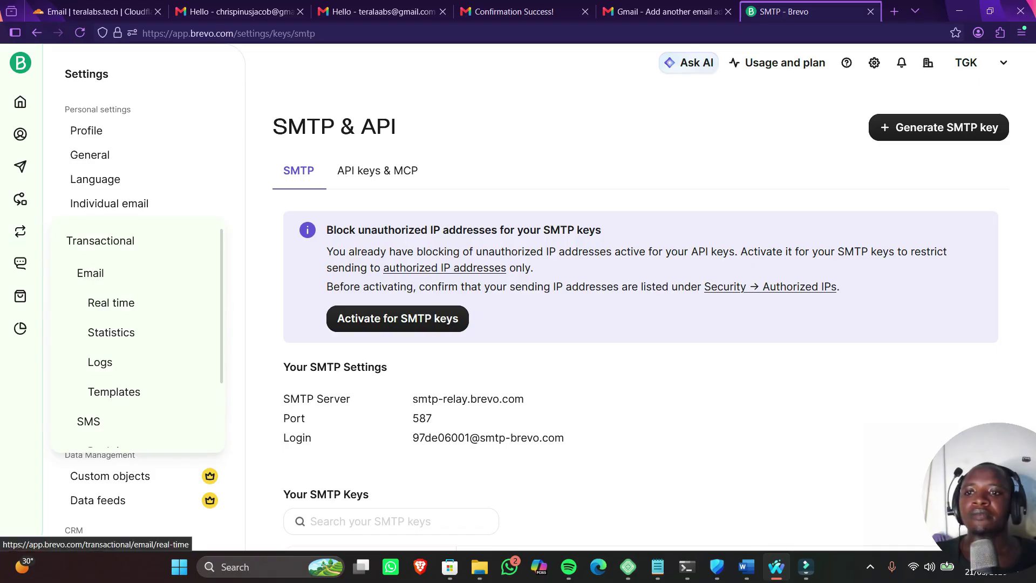
Check the Re: Hello entry in Transactional > Email > Real time: delivered and opened
{"action": "left_click", "coordinate": [108, 361]}
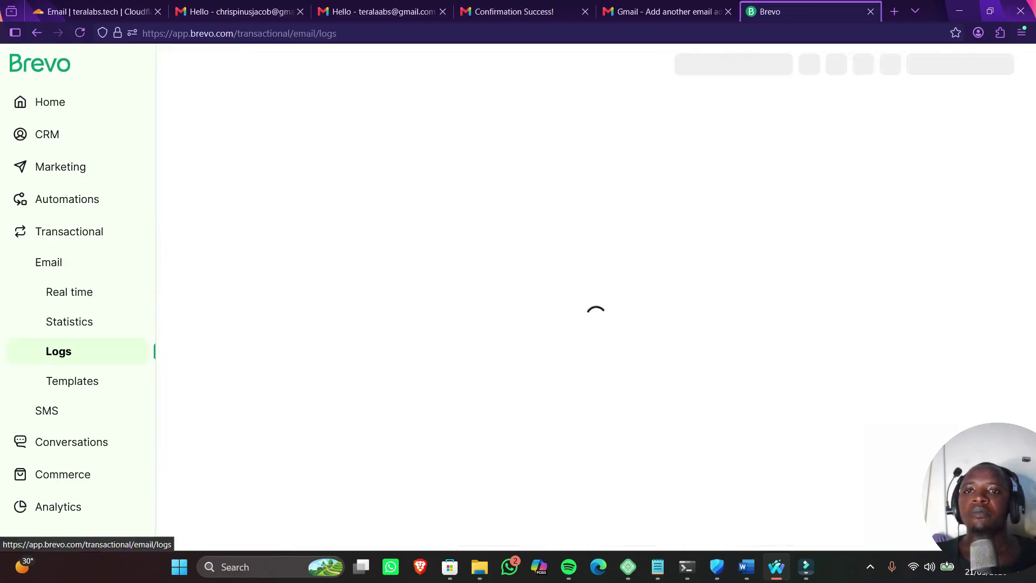
{"action": "left_click", "coordinate": [69, 291]}
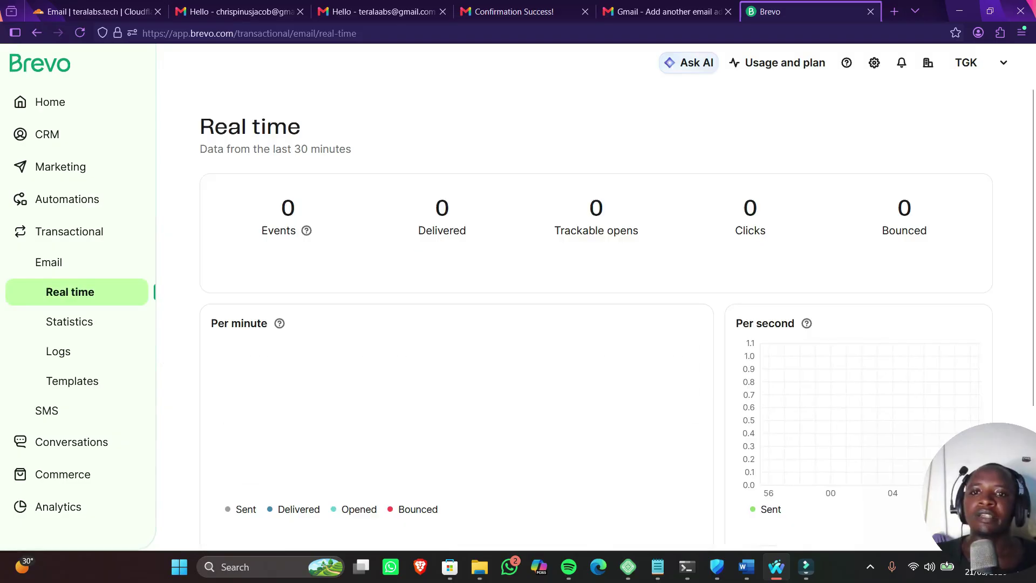
{"action": "scroll", "coordinate": [594, 313], "scroll_direction": "down", "scroll_amount": 5}
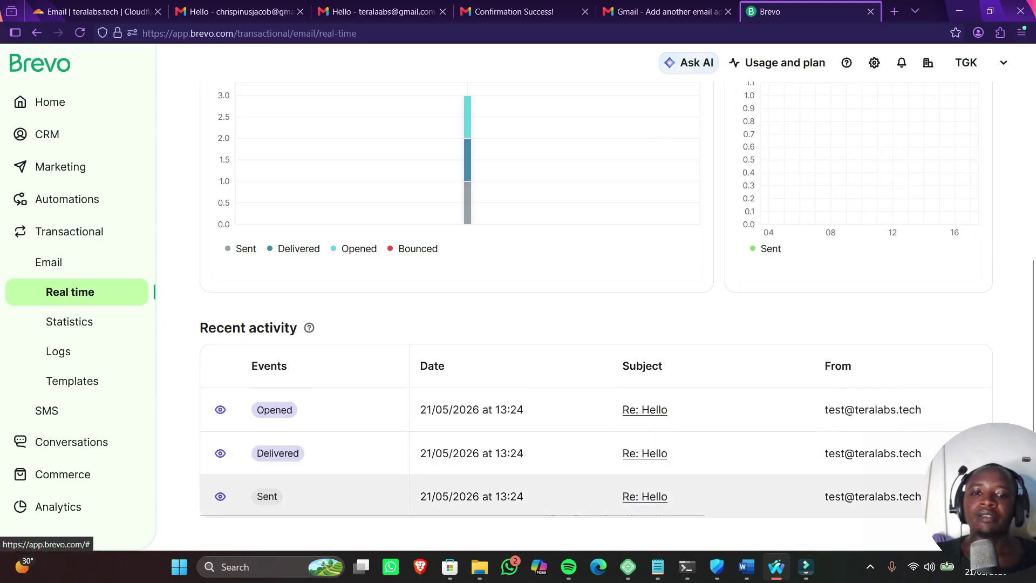
{"action": "left_click", "coordinate": [645, 496]}
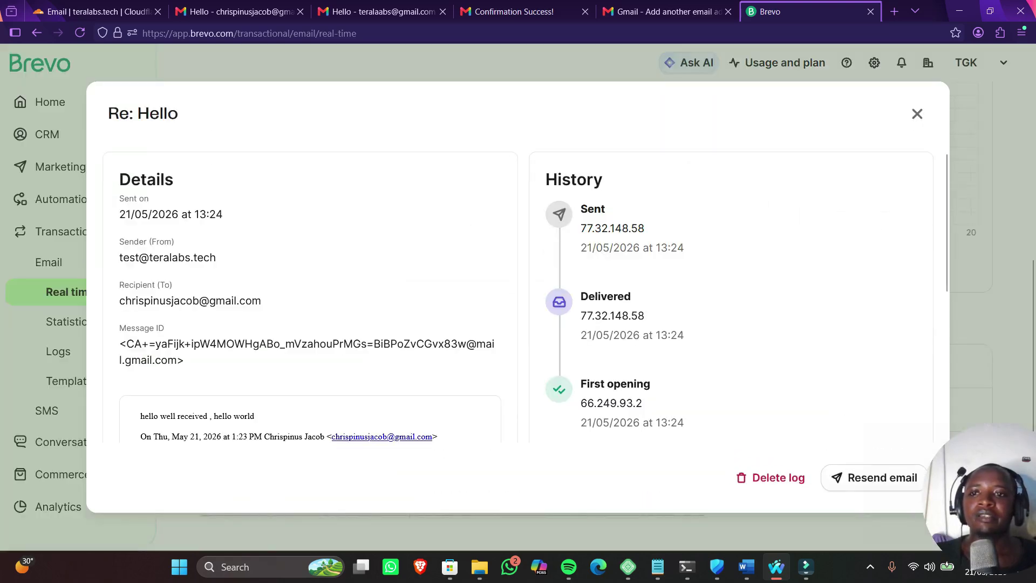
{"action": "left_click_drag", "start_coordinate": [125, 300], "coordinate": [261, 300]}
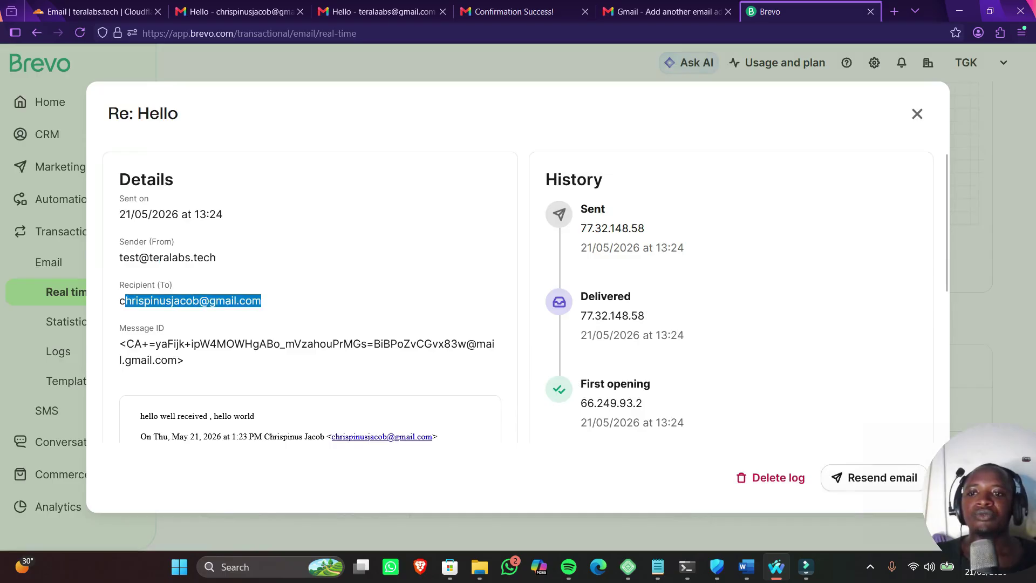
{"action": "scroll", "coordinate": [261, 301], "scroll_direction": "down", "scroll_amount": 3}
{"action": "scroll", "coordinate": [533, 293], "scroll_direction": "up", "scroll_amount": 3}
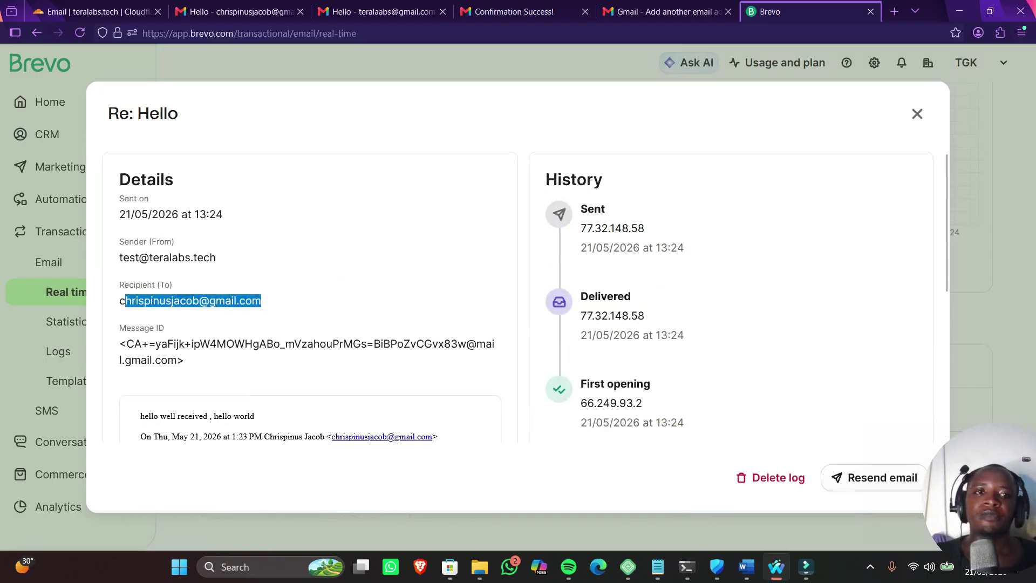
{"action": "left_click", "coordinate": [917, 114]}
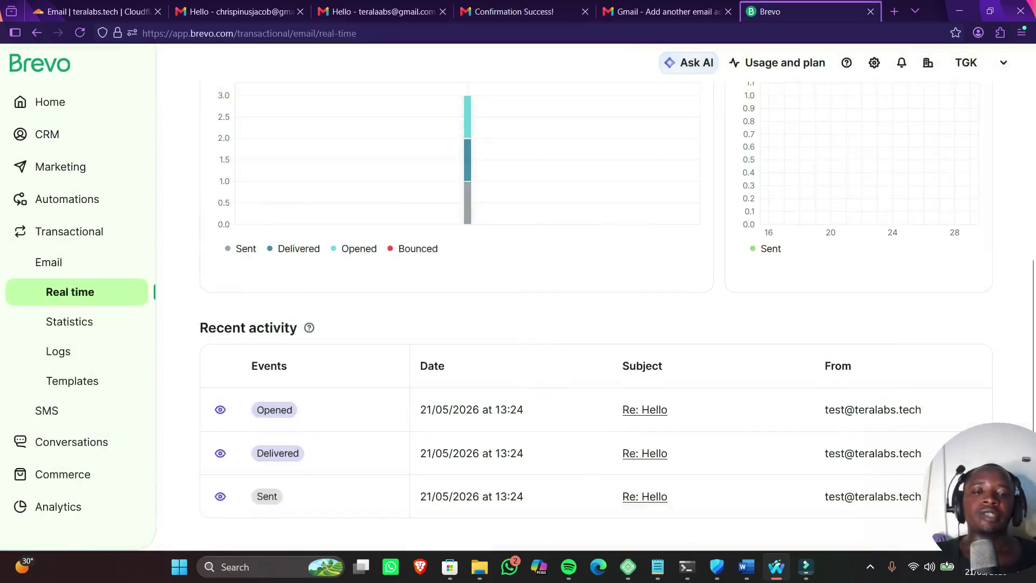
{"action": "scroll", "coordinate": [593, 311], "scroll_direction": "up", "scroll_amount": 5}
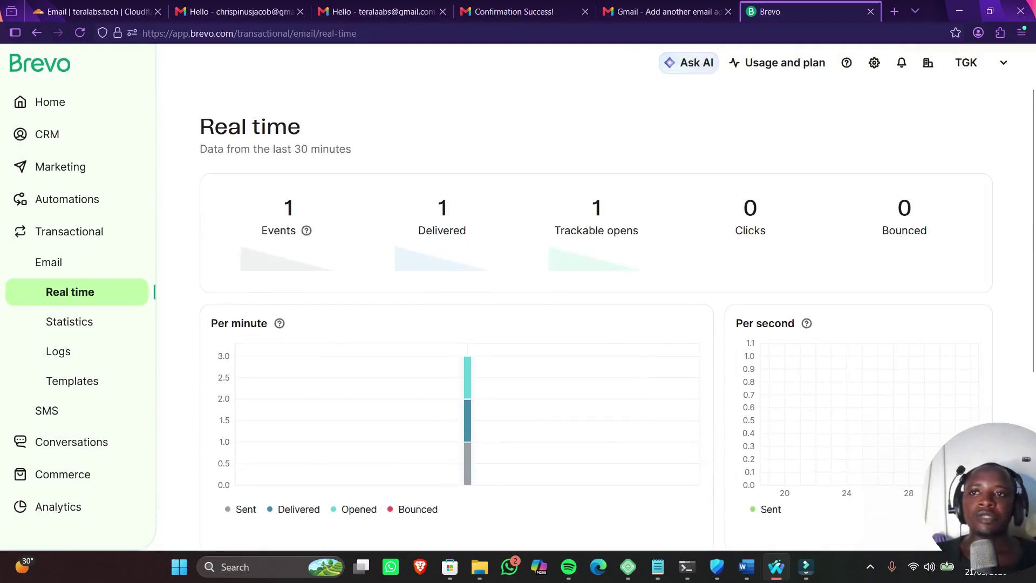